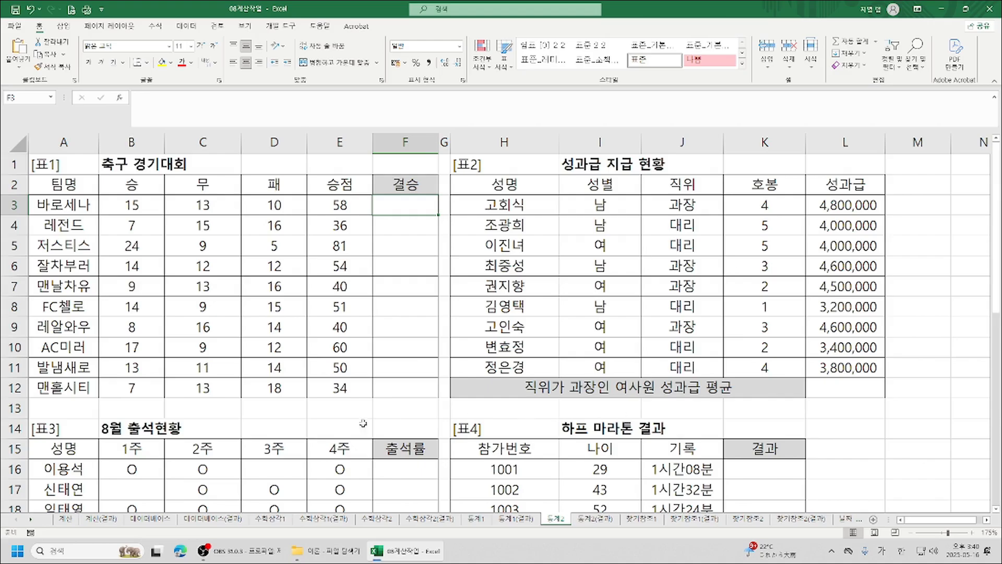
# - Start a COUNTIF formula in cell E13 below the 승점 column and open its function arguments
pyautogui.click(392, 408)
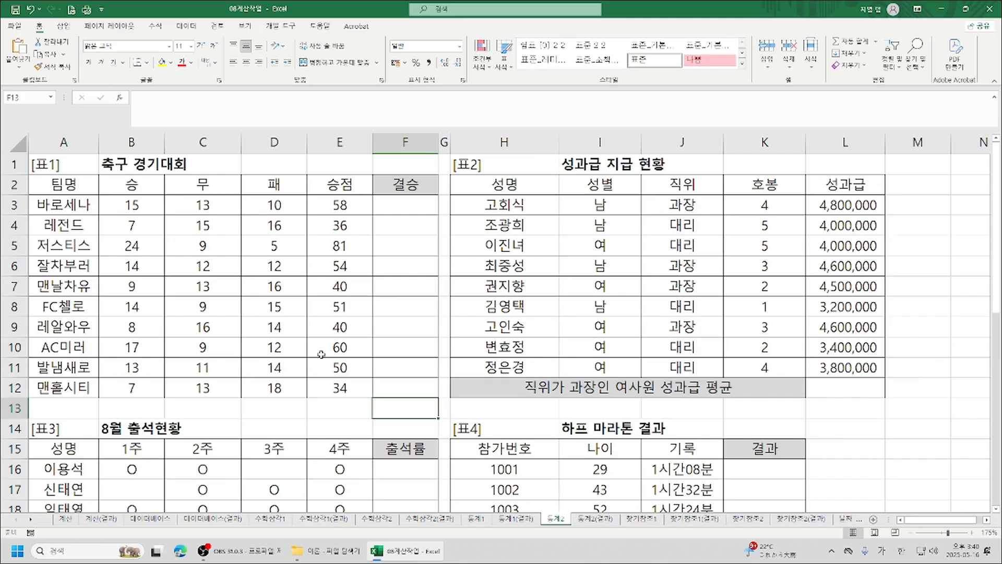
pyautogui.click(338, 409)
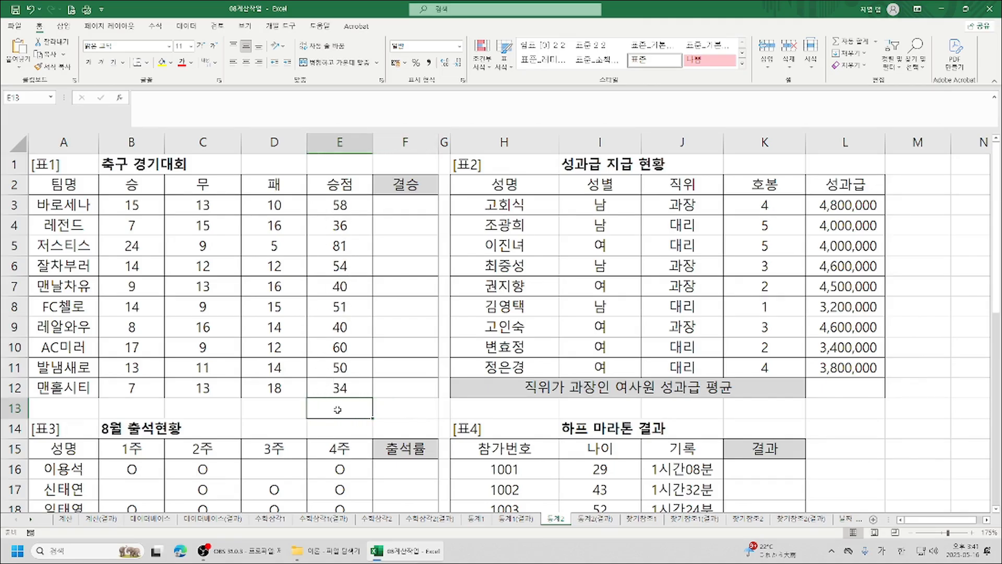
pyautogui.write('=ㅊ')
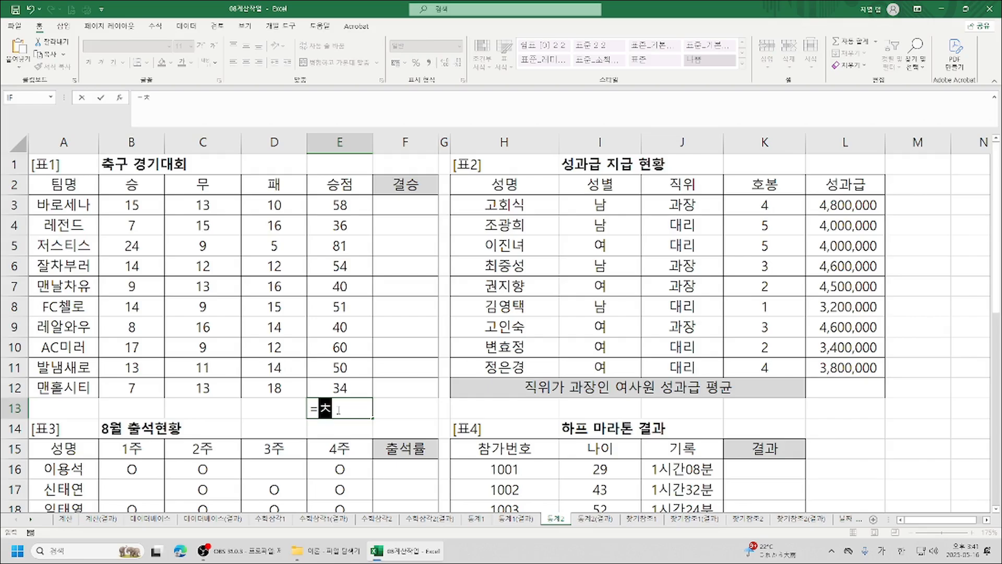
pyautogui.press('BackSpace')
pyautogui.press('Hangul')
pyautogui.write('c')
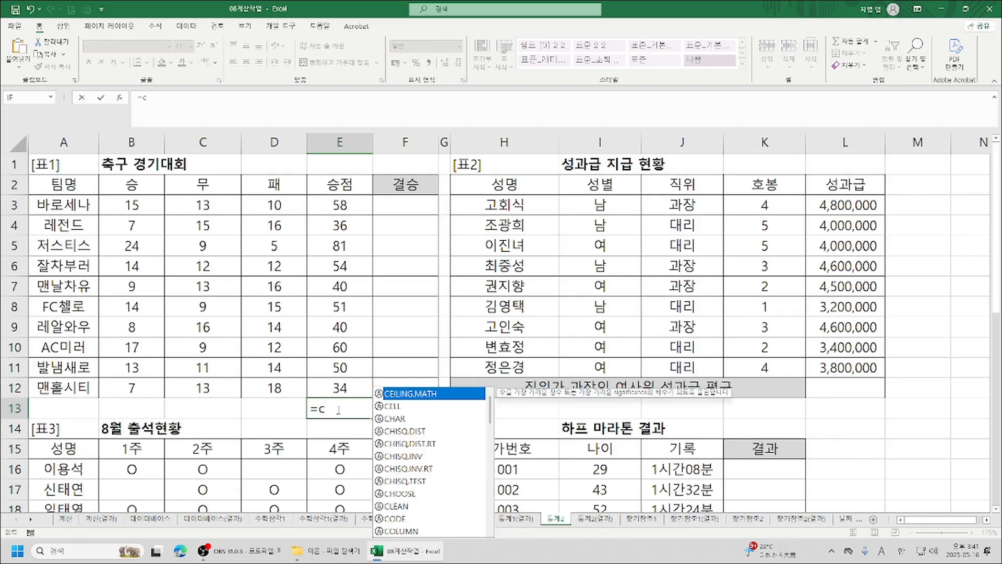
pyautogui.write('ou')
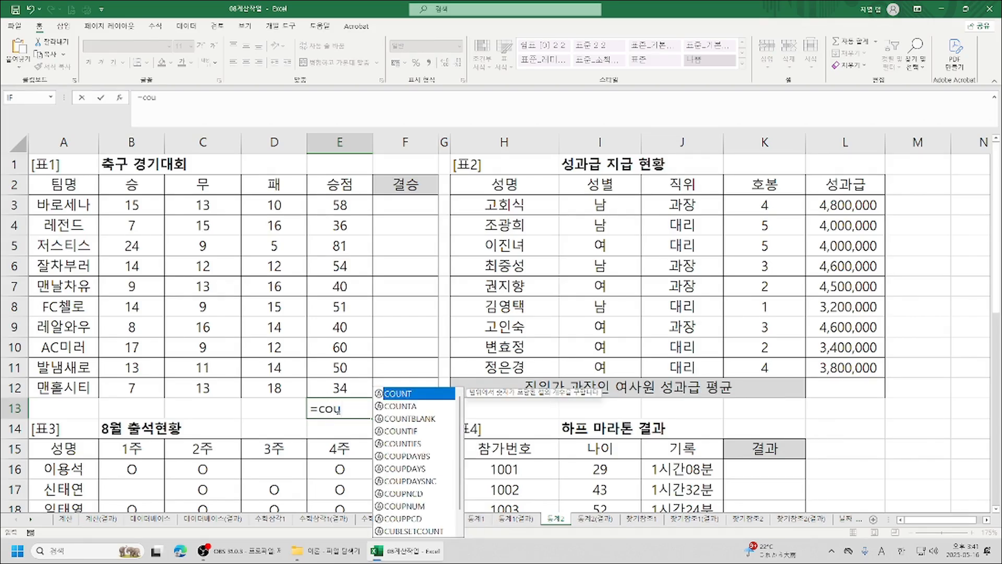
pyautogui.doubleClick(406, 431)
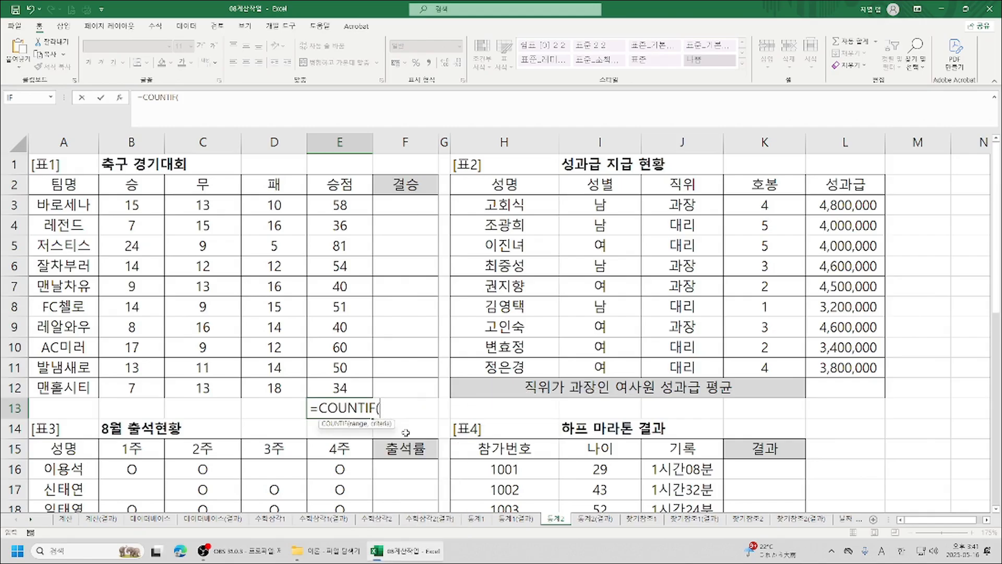
pyautogui.click(120, 97)
pyautogui.moveTo(796, 165); pyautogui.dragTo(639, 163)
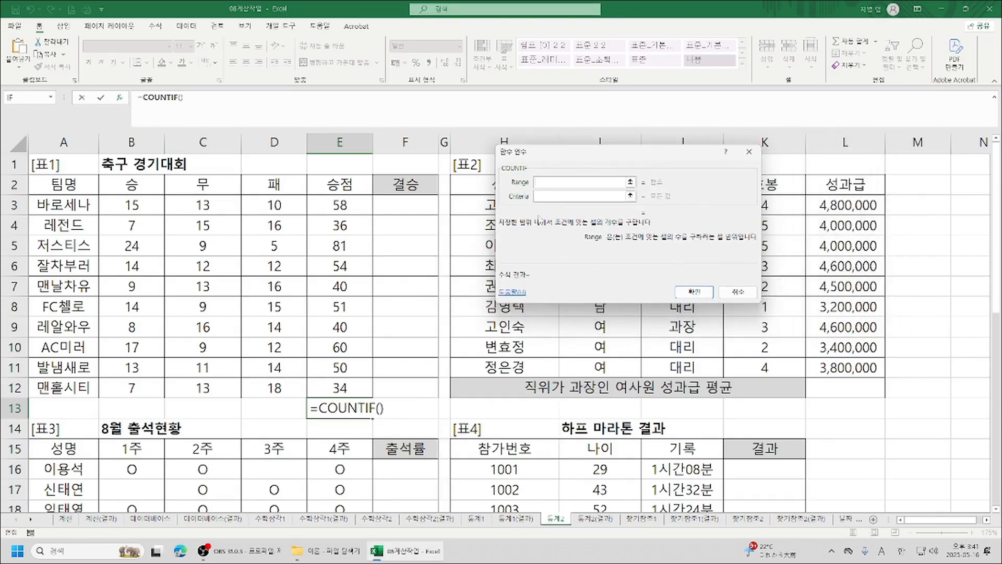
# - Complete the COUNTIF in E13 with range E3:E12 and criteria ">=50"
pyautogui.moveTo(334, 208); pyautogui.dragTo(339, 390)
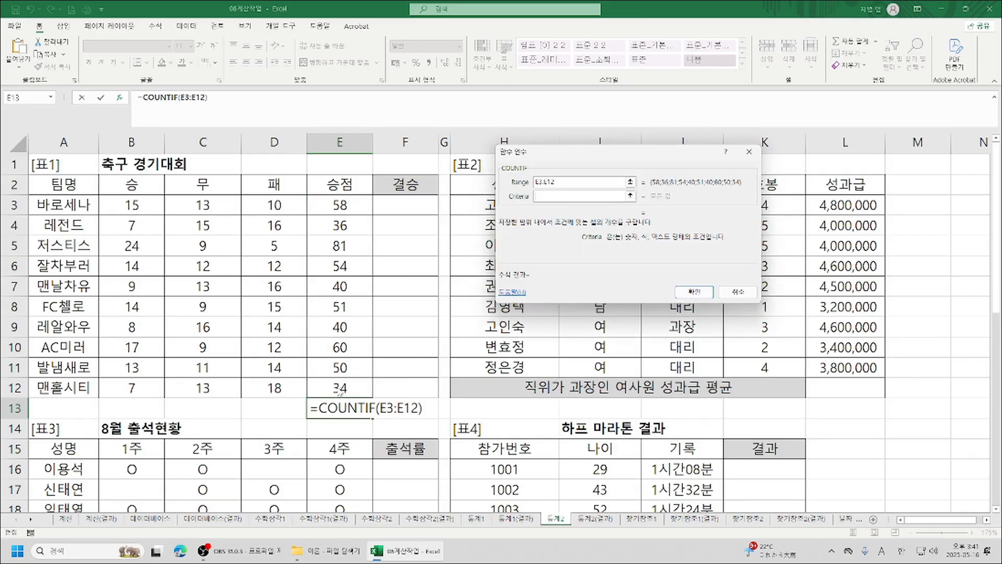
pyautogui.press('Tab')
pyautogui.write('>=50')
pyautogui.press('Tab')
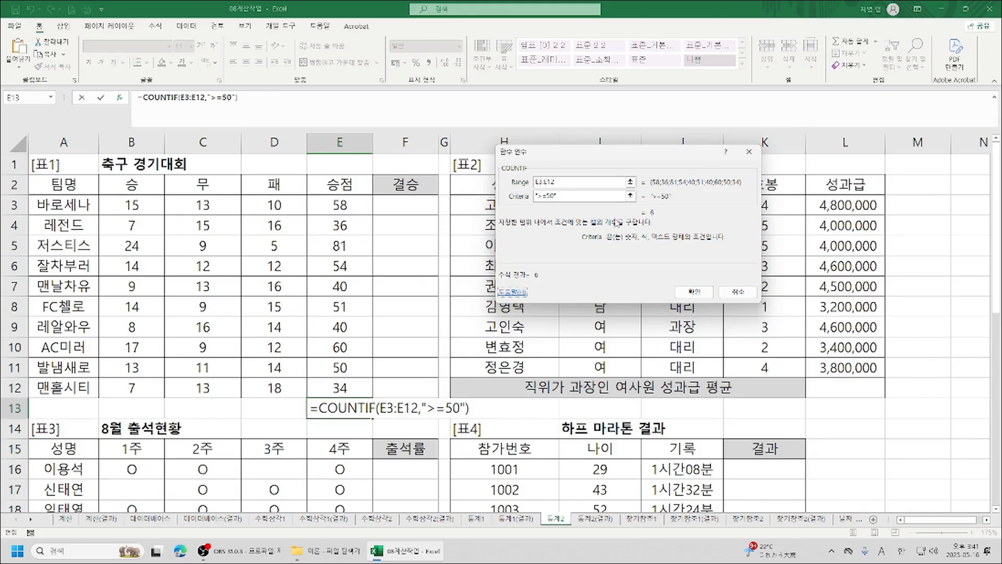
pyautogui.click(695, 293)
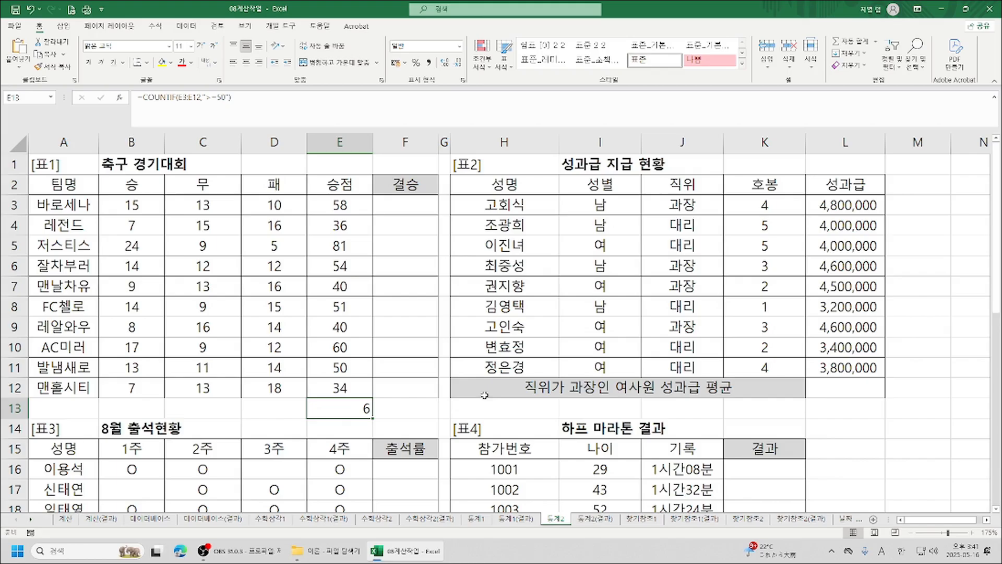
# - Start a SUMIF formula in cell F13 and open its function arguments
pyautogui.click(407, 410)
pyautogui.write('=')
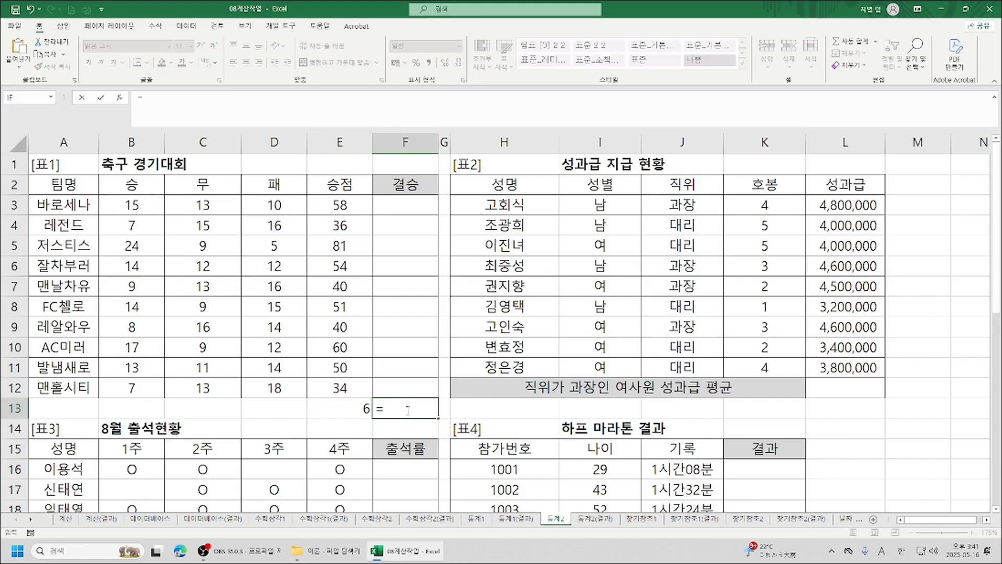
pyautogui.write('su')
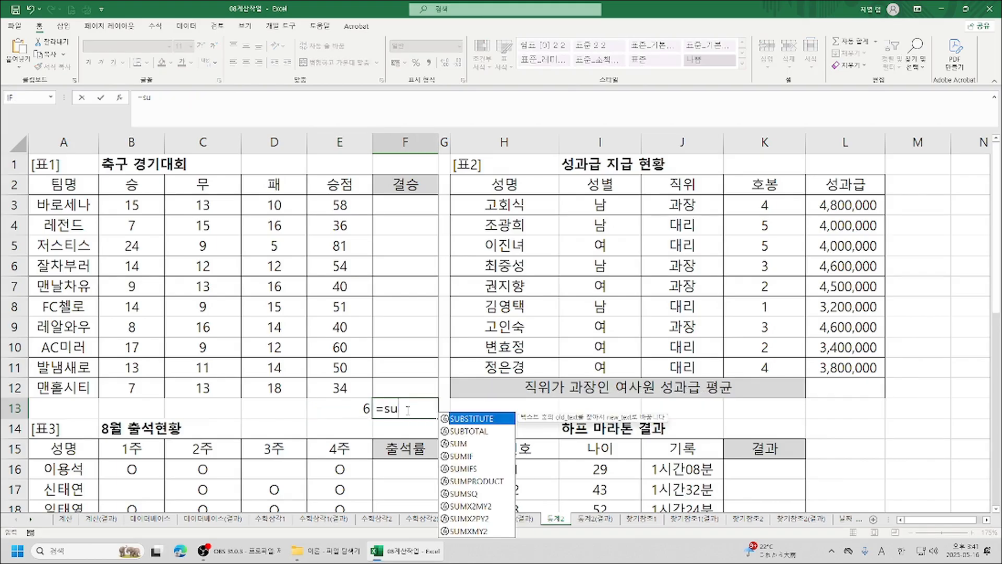
pyautogui.doubleClick(465, 456)
pyautogui.click(119, 97)
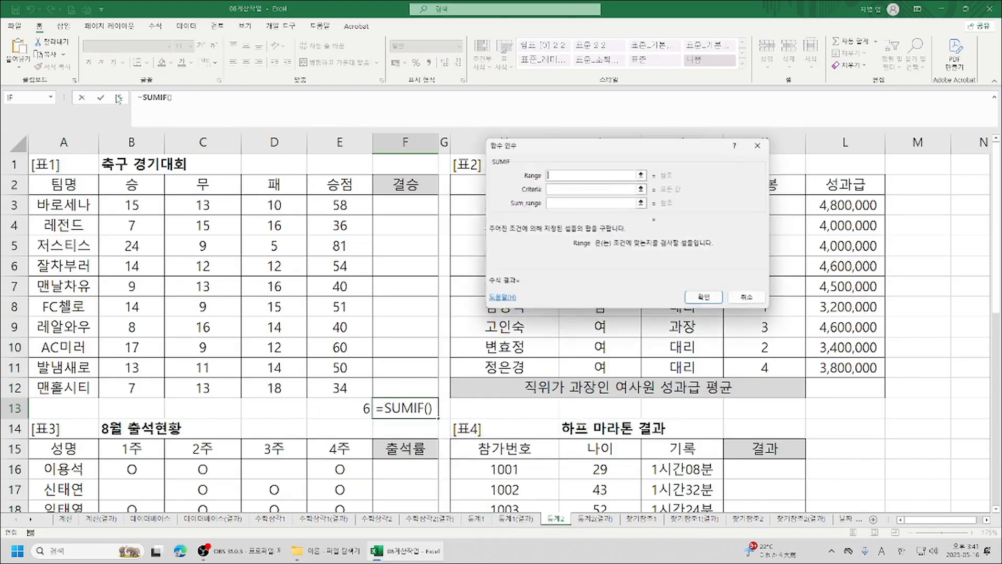
# - Complete the SUMIF in F13 with range E3:E12, criteria ">=50" and sum range E3:E12
pyautogui.moveTo(329, 206); pyautogui.dragTo(345, 388)
pyautogui.press('Tab')
pyautogui.write('>=50')
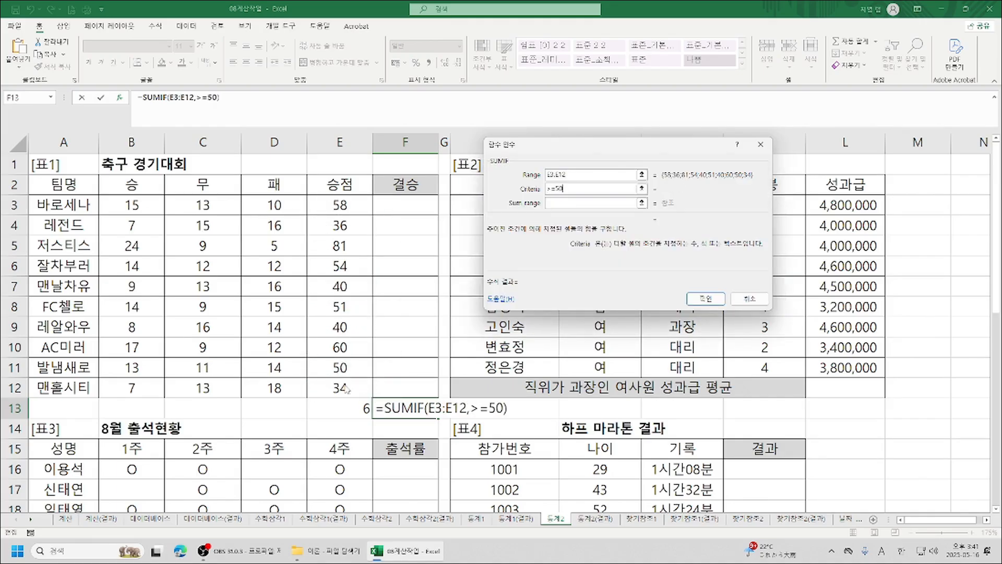
pyautogui.press('Tab')
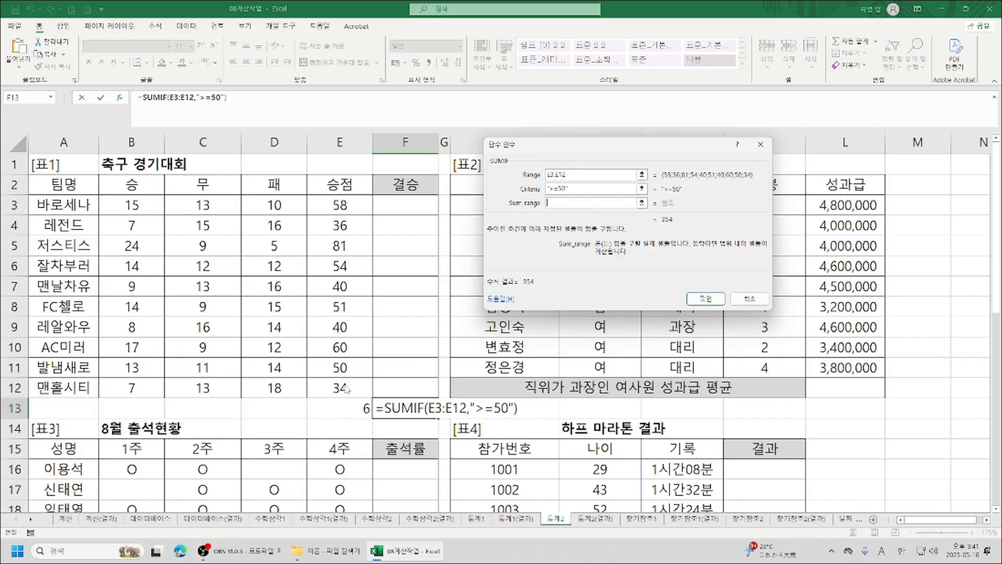
pyautogui.moveTo(331, 201); pyautogui.dragTo(336, 400)
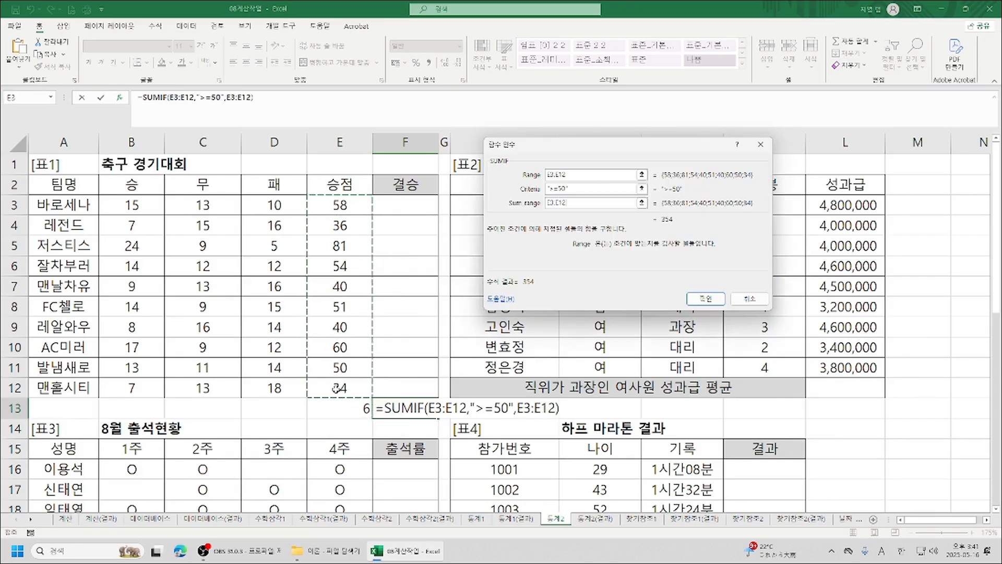
pyautogui.click(705, 299)
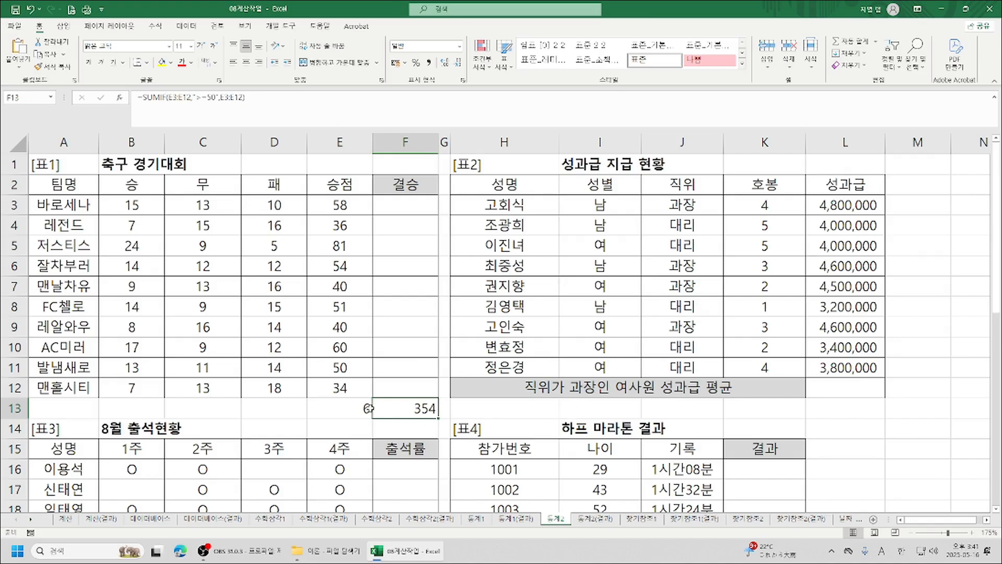
# - Clear the trial formulas from E13:F13 and select cell F3 in the 결승 column
pyautogui.moveTo(337, 411); pyautogui.dragTo(399, 406)
pyautogui.press('Delete')
pyautogui.click(418, 209)
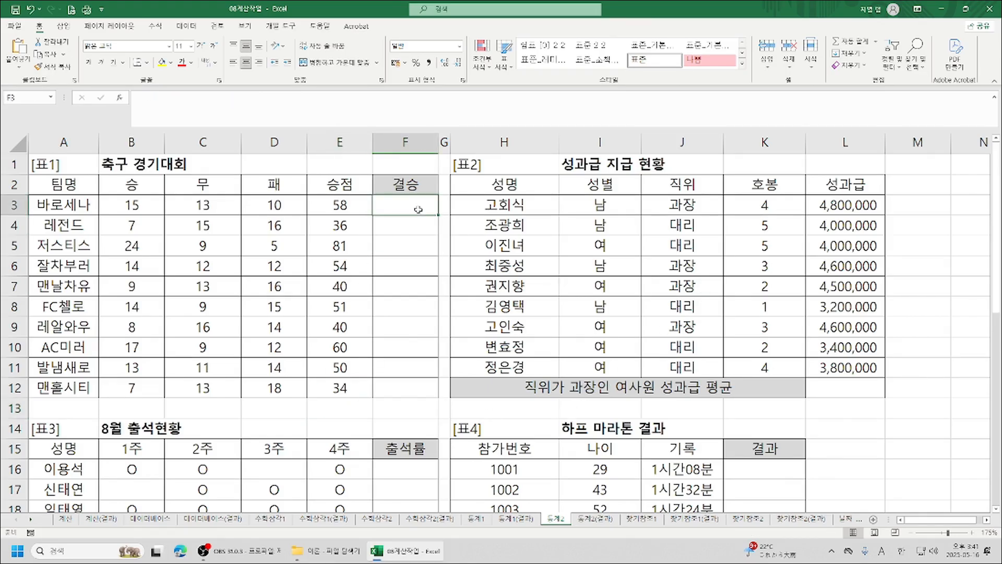
pyautogui.write('=')
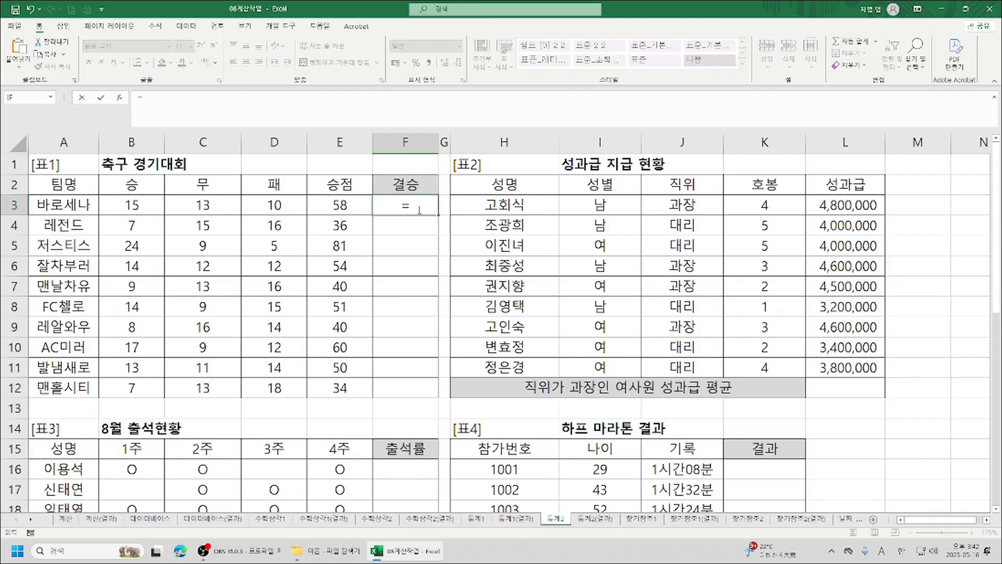
pyautogui.write('if')
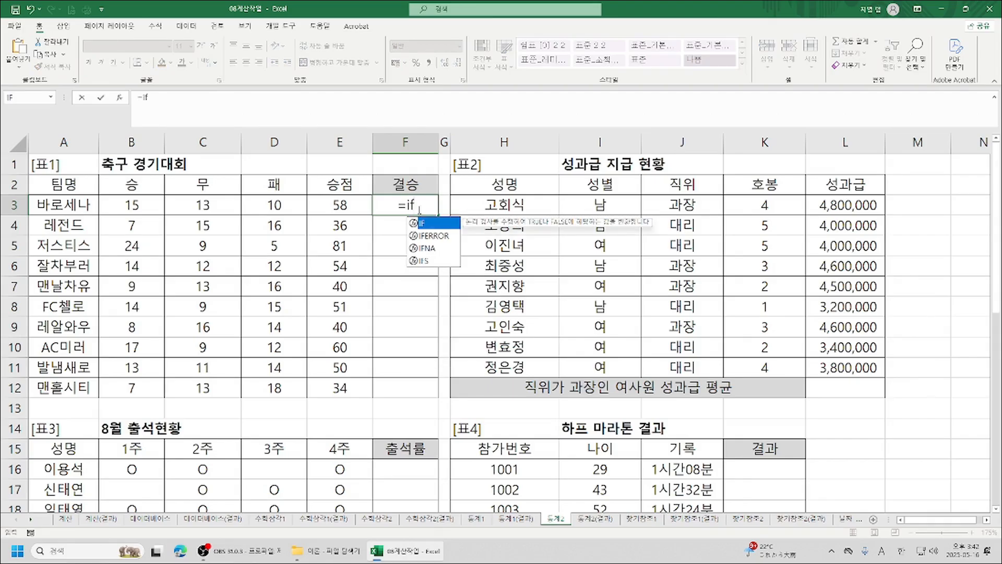
pyautogui.doubleClick(430, 223)
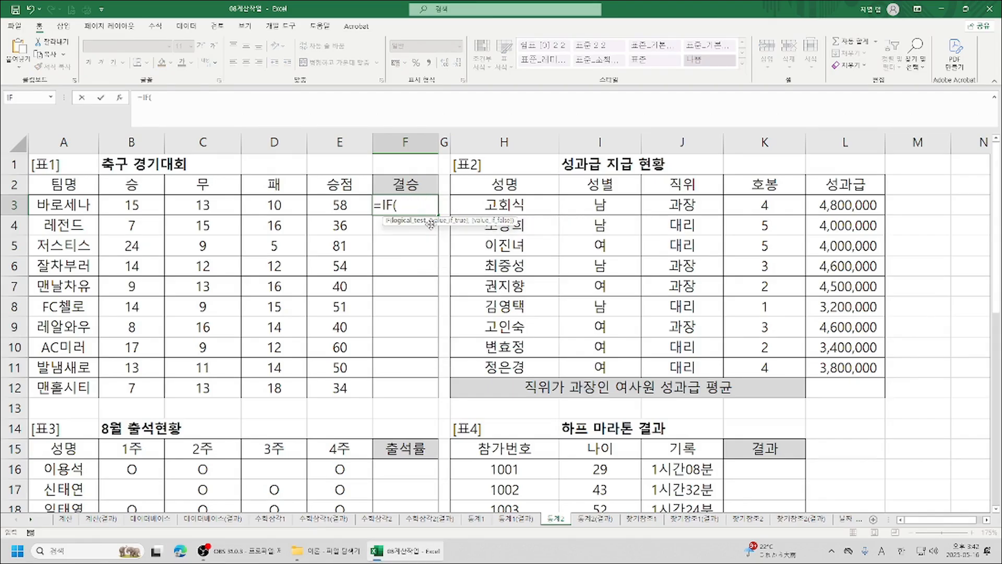
pyautogui.click(120, 97)
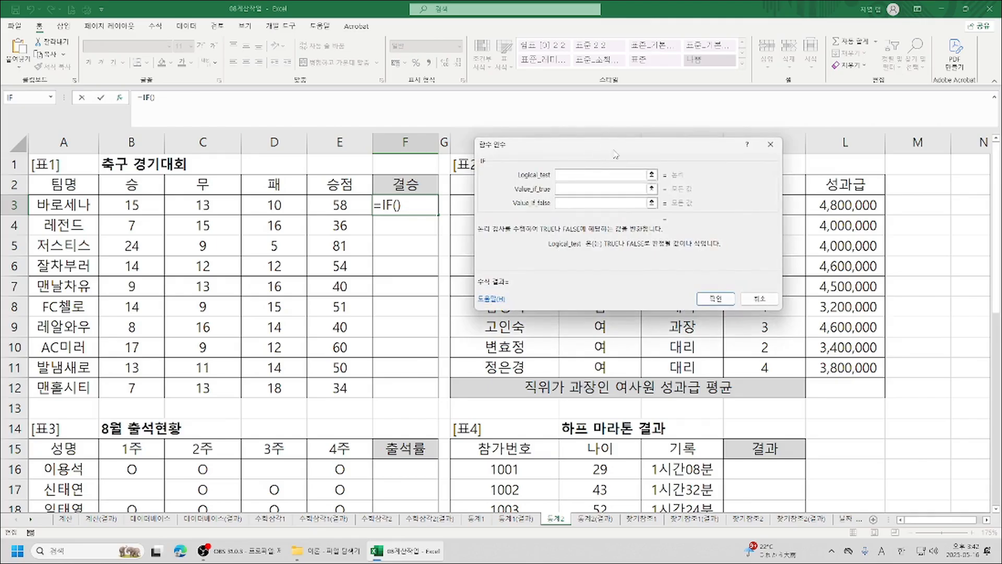
pyautogui.moveTo(616, 154); pyautogui.dragTo(611, 160)
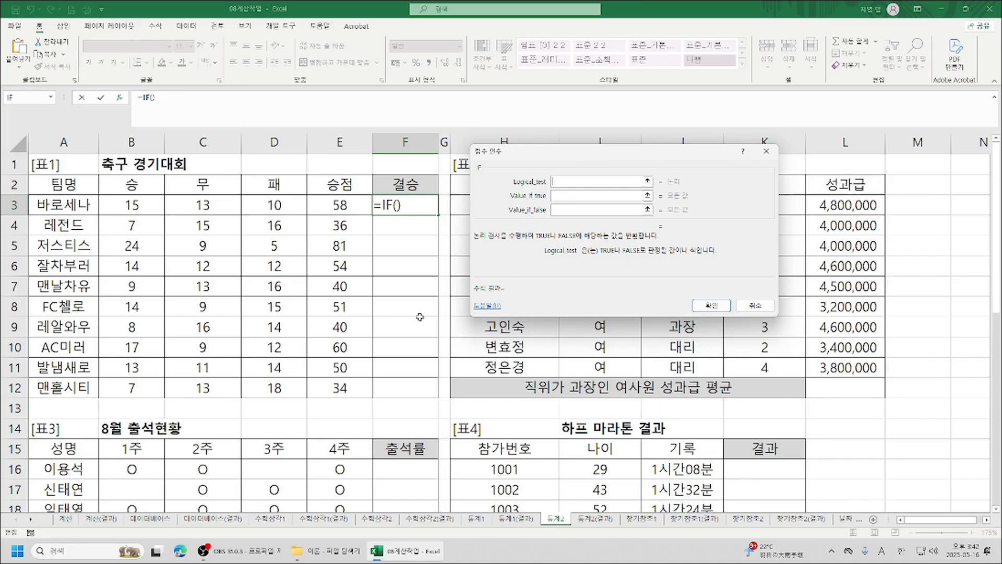
pyautogui.click(756, 306)
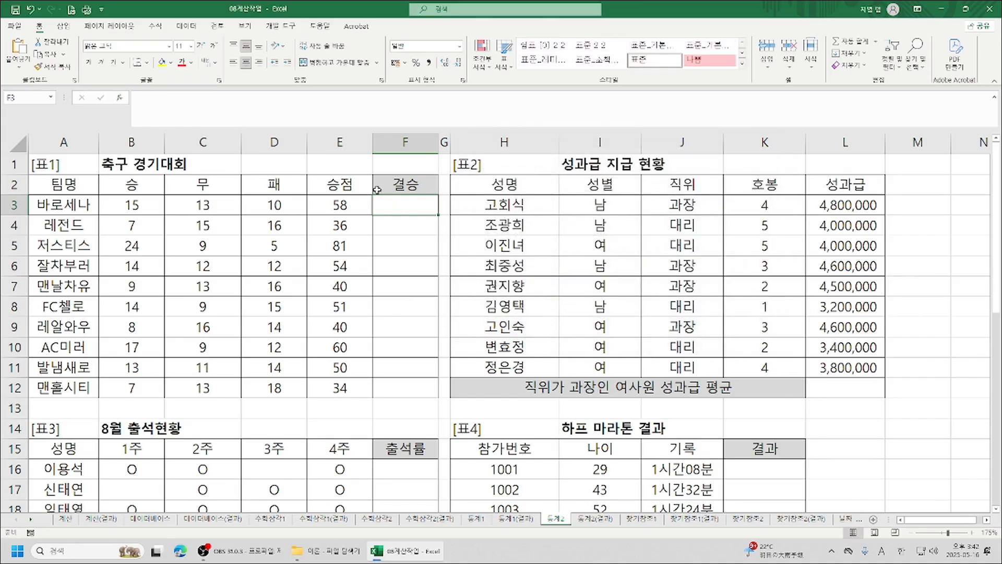
pyautogui.write('=if')
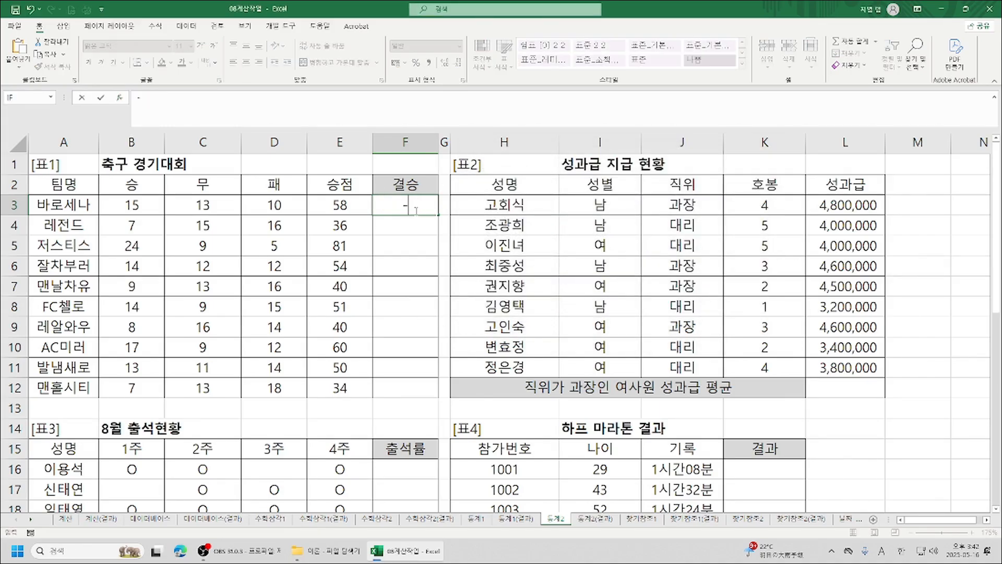
pyautogui.press('BackSpace')
pyautogui.press('BackSpace')
pyautogui.write('if')
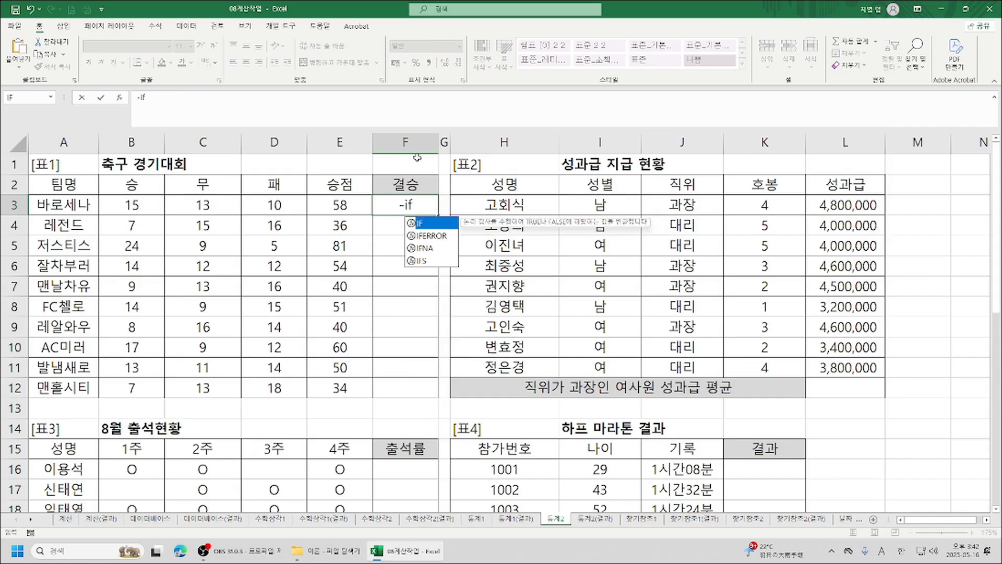
pyautogui.doubleClick(430, 224)
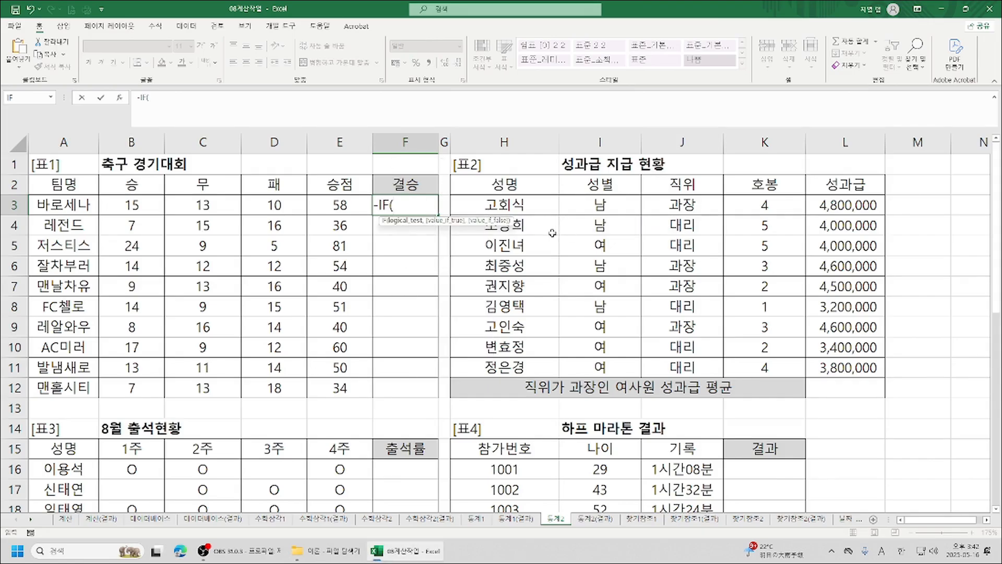
pyautogui.press('BackSpace')
pyautogui.press('Escape')
pyautogui.press('Escape')
# - Start an IF formula in F3 and set its logical test to E3>=50 in the function arguments
pyautogui.write('=if')
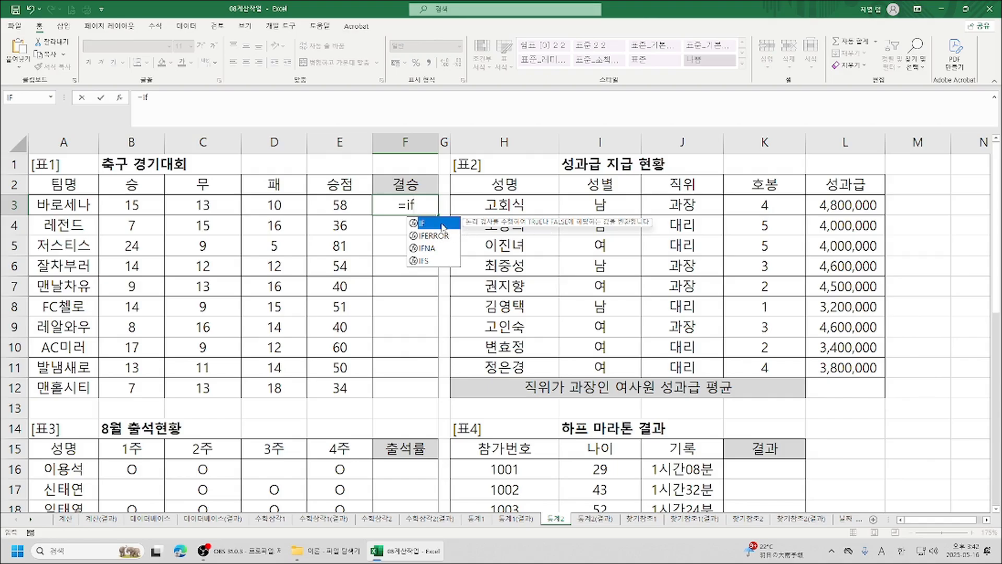
pyautogui.doubleClick(443, 224)
pyautogui.click(119, 98)
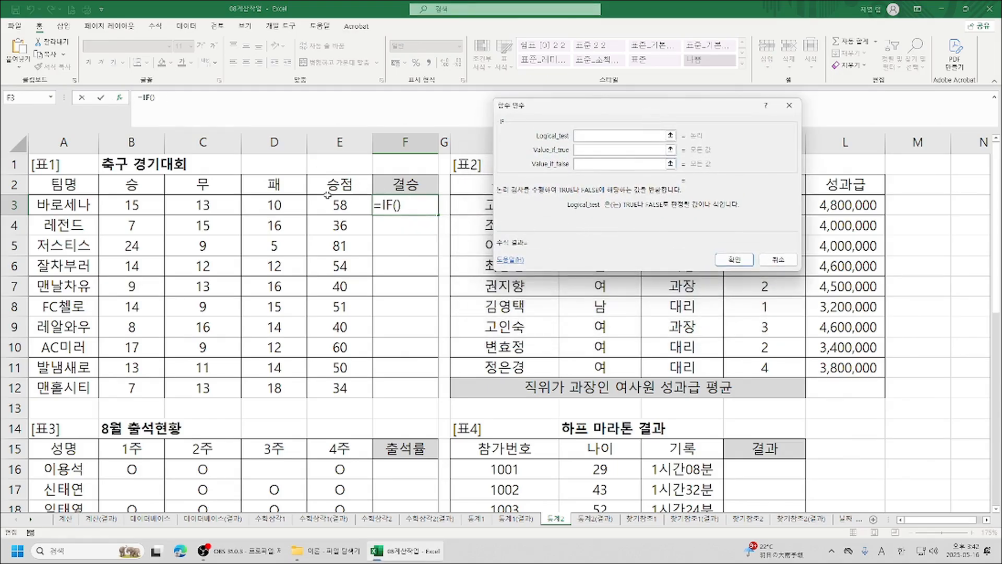
pyautogui.click(334, 211)
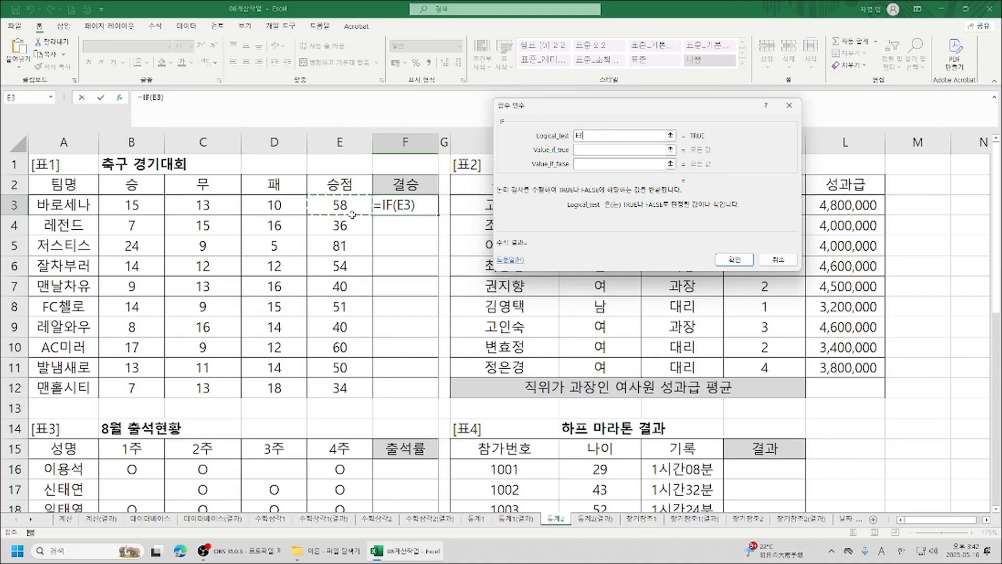
pyautogui.write('>=50')
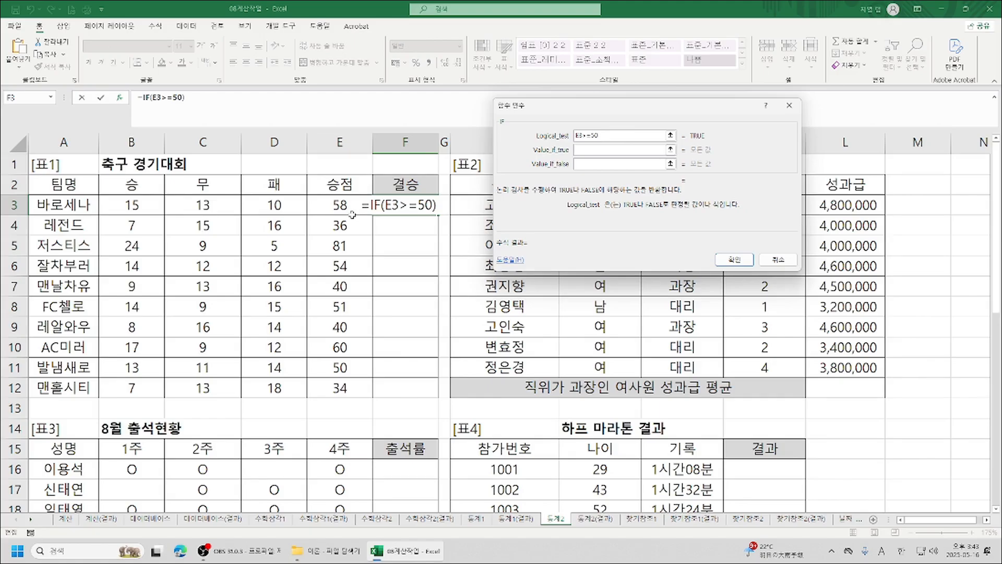
# - Try placing the >=50 condition in the Value_if_true argument, and restore E3>=50 as the logical test
pyautogui.press('BackSpace')
pyautogui.press('BackSpace')
pyautogui.press('BackSpace')
pyautogui.press('BackSpace')
pyautogui.click(590, 152)
pyautogui.write('>=50')
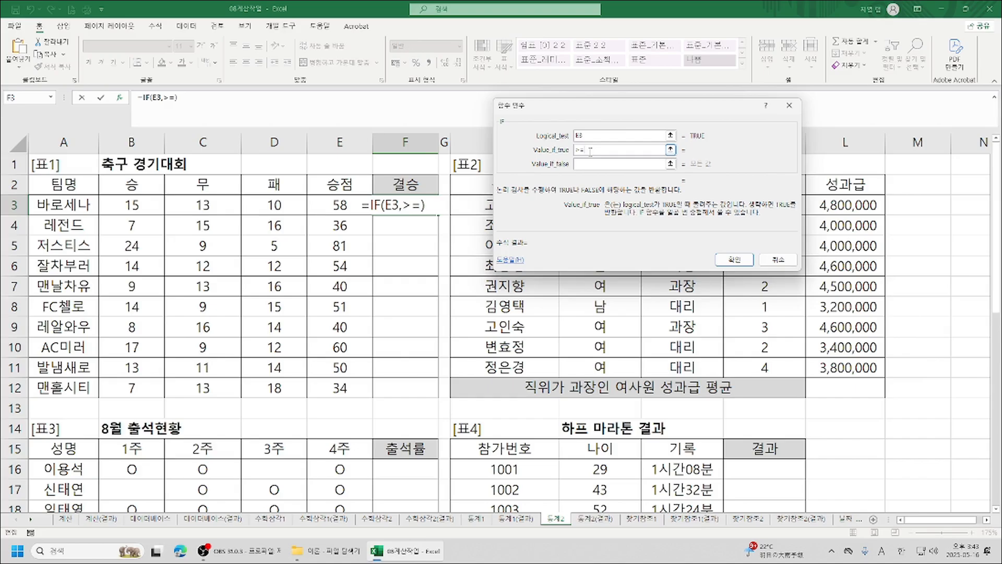
pyautogui.press('BackSpace')
pyautogui.press('BackSpace')
pyautogui.press('BackSpace')
pyautogui.press('BackSpace')
pyautogui.click(612, 138)
pyautogui.write('>=50')
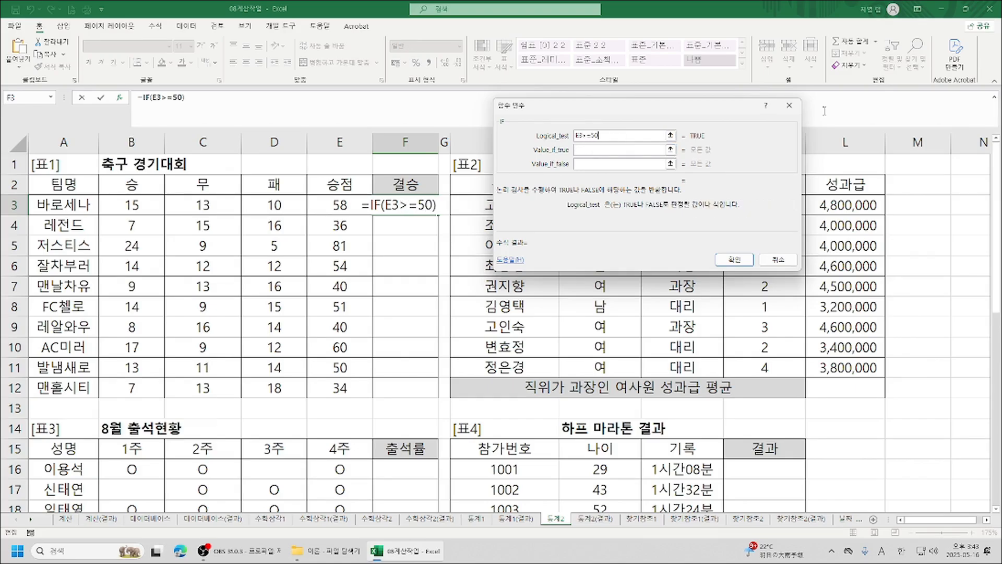
# - Complete the IF formula in F3 with "합격" as the value if true and "" as the value if false
pyautogui.press('Tab')
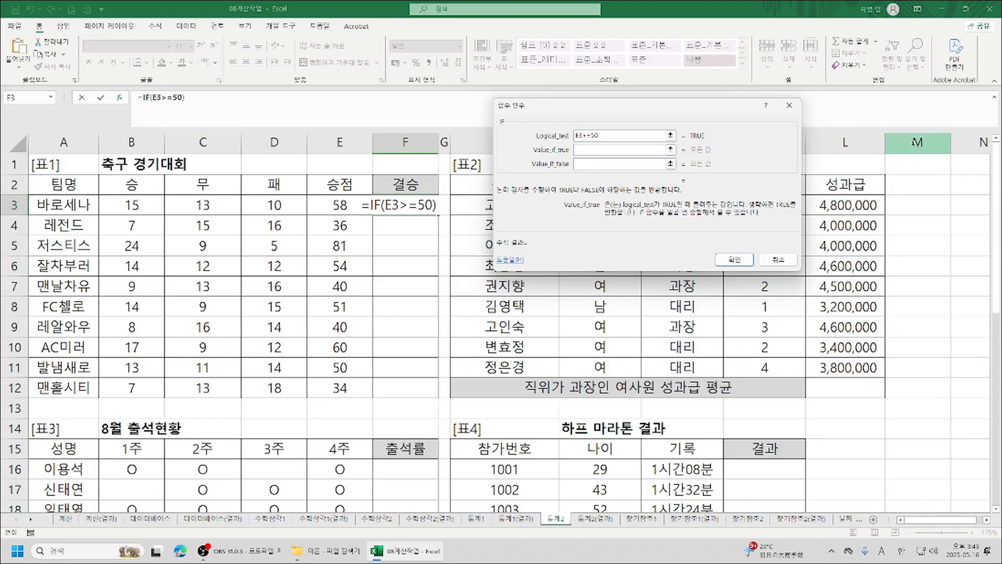
pyautogui.write('gkq')
pyautogui.press('BackSpace')
pyautogui.press('BackSpace')
pyautogui.press('BackSpace')
pyautogui.press('Hangul')
pyautogui.write('ㅎ합격')
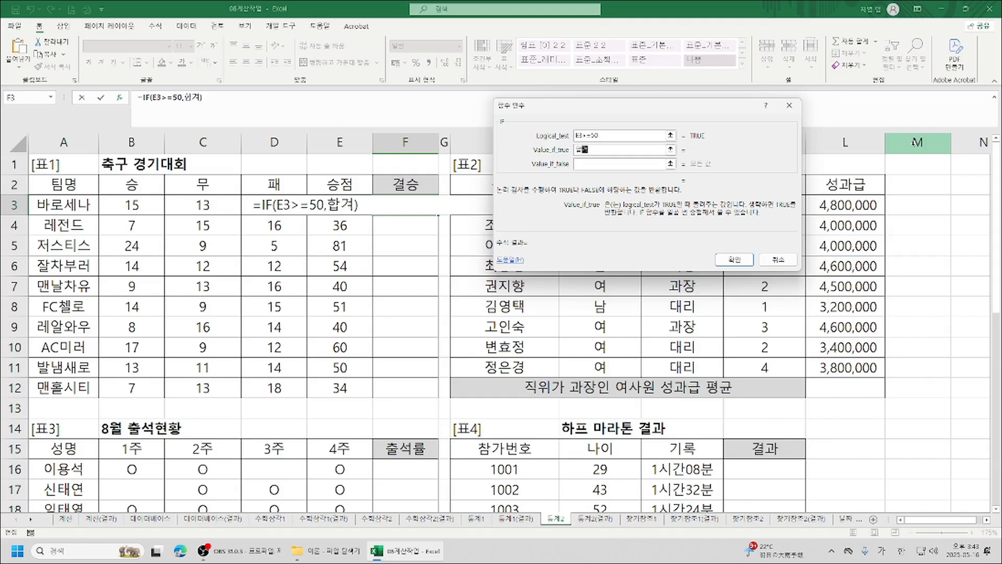
pyautogui.press('Tab')
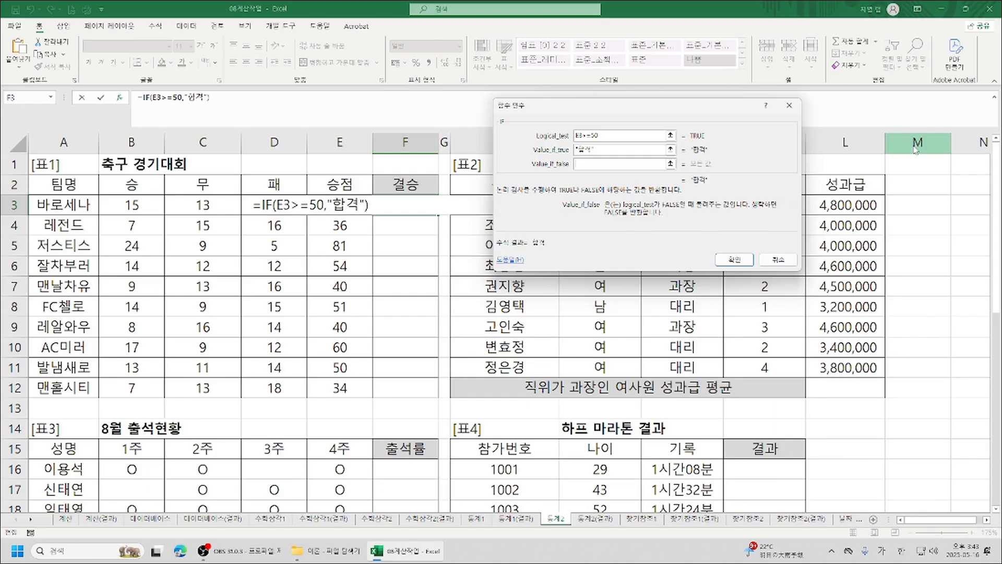
pyautogui.write('""')
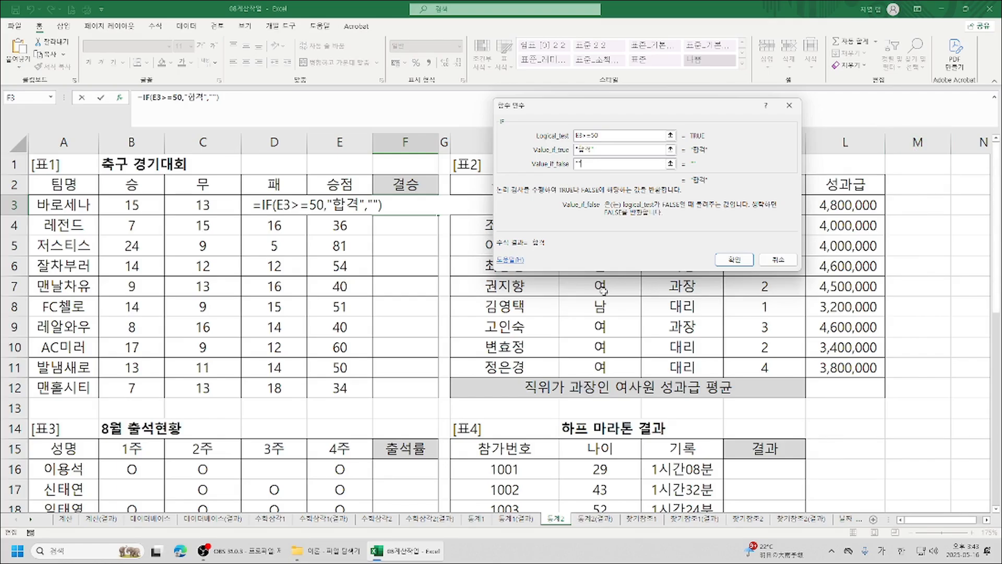
pyautogui.click(735, 259)
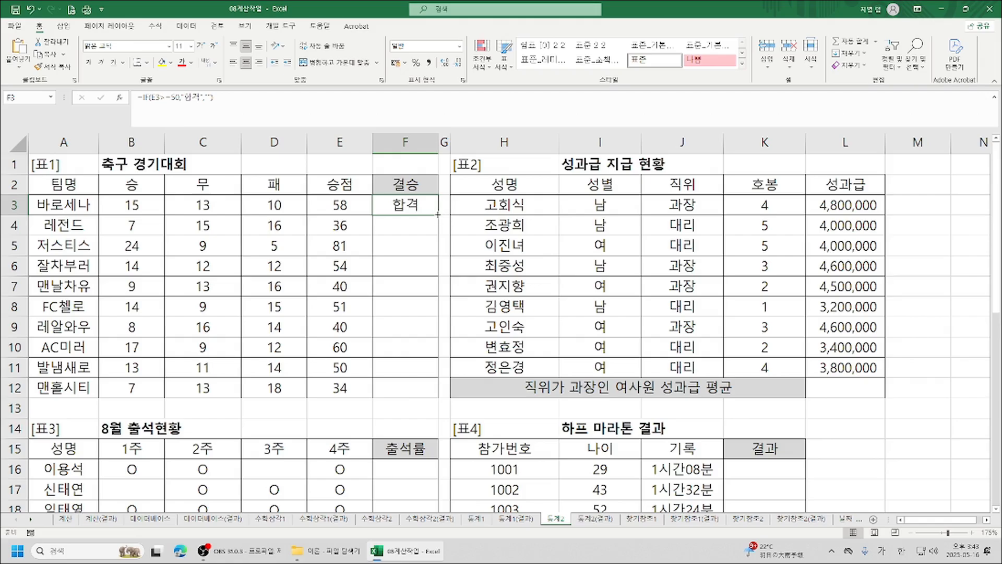
# - Copy the F3 formula down to F12 and check the copied formulas in F4 and F7
pyautogui.moveTo(439, 214); pyautogui.dragTo(434, 394)
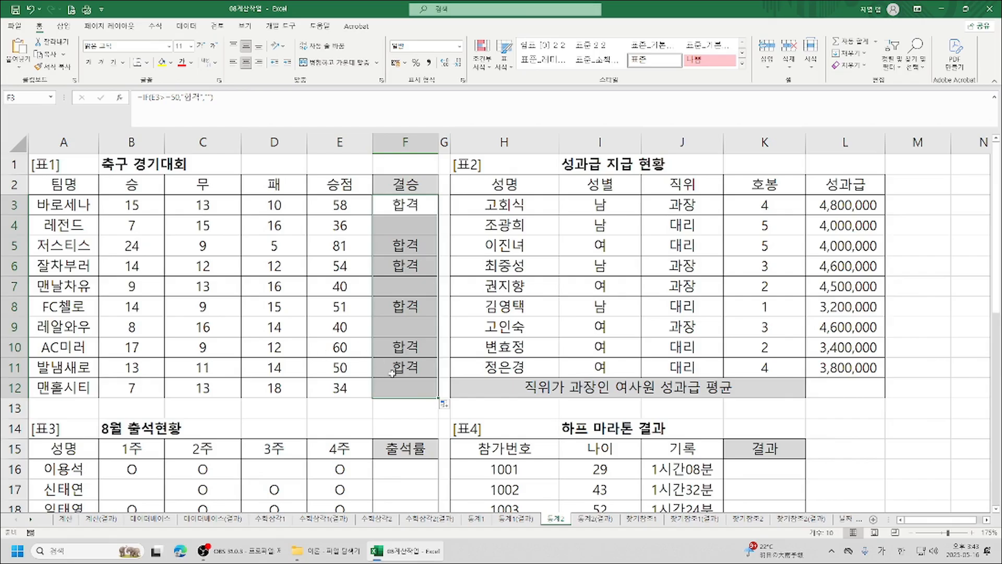
pyautogui.click(411, 225)
pyautogui.click(403, 282)
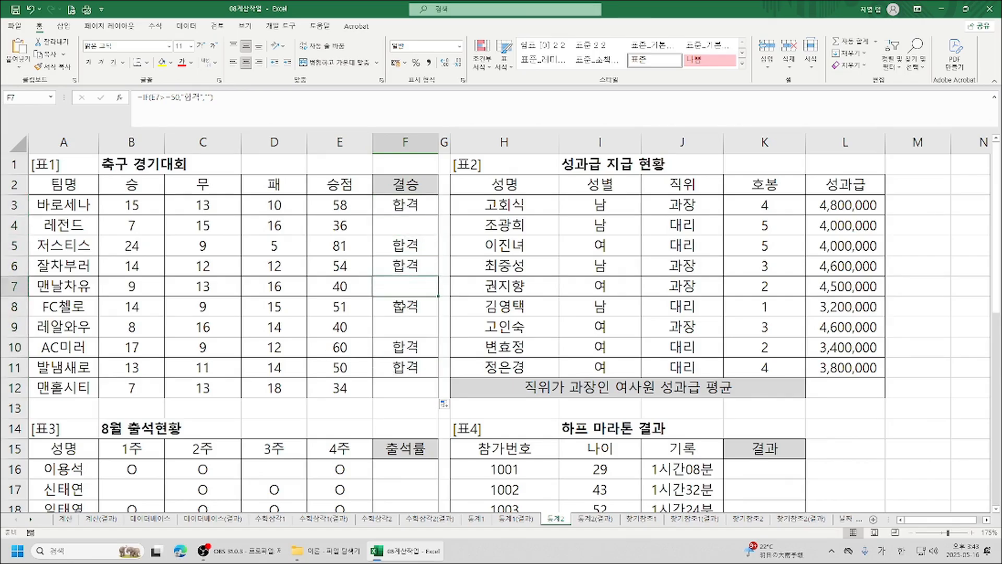
# - Clear the IF formulas from F3:F12 and select cell F3
pyautogui.moveTo(405, 209); pyautogui.dragTo(414, 378)
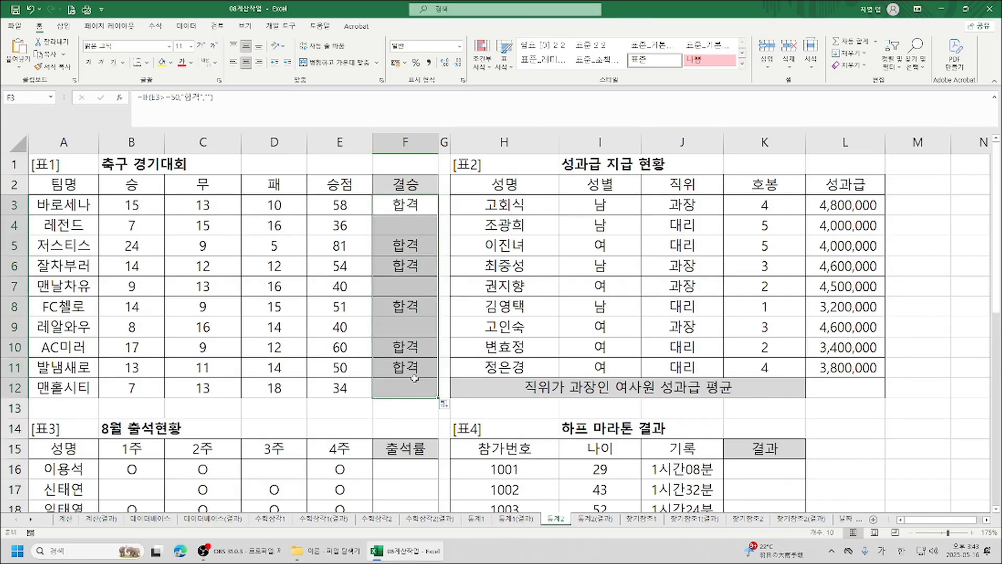
pyautogui.press('Delete')
pyautogui.click(410, 205)
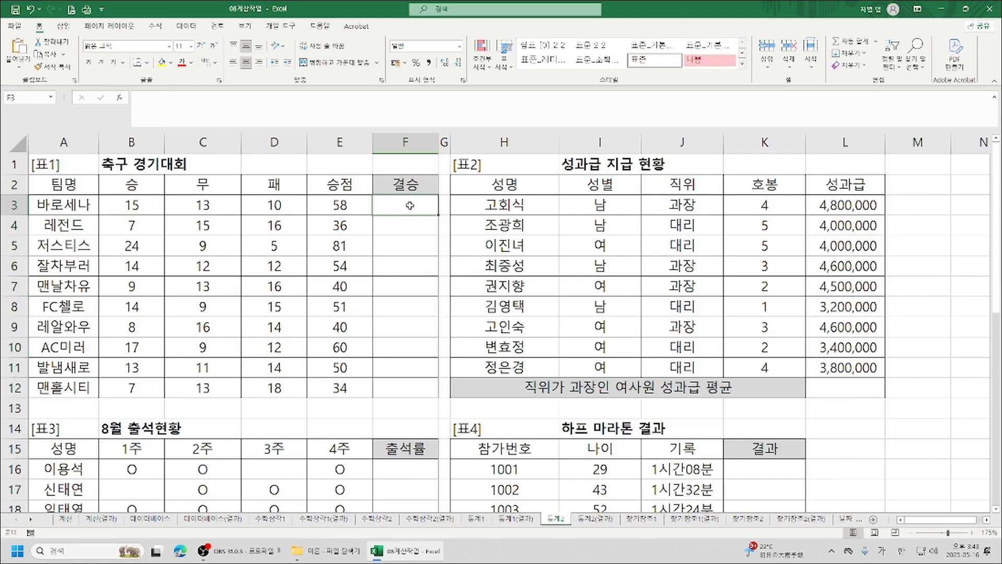
# - Start an IF formula in F3 and set its logical test to E3>=50 in the function arguments
pyautogui.write('-')
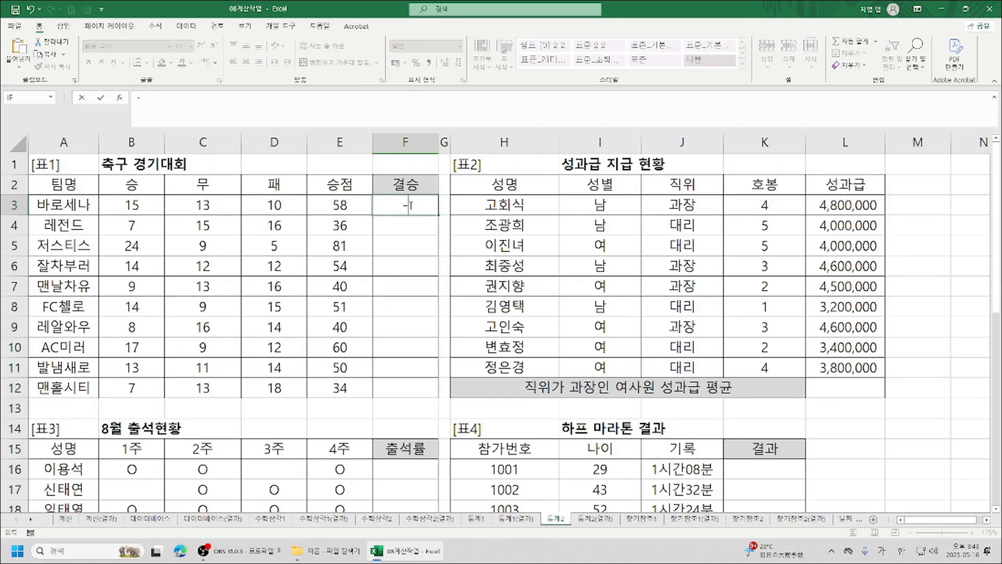
pyautogui.write('ㅑㄹ')
pyautogui.press('BackSpace')
pyautogui.press('Hangul')
pyautogui.write('if')
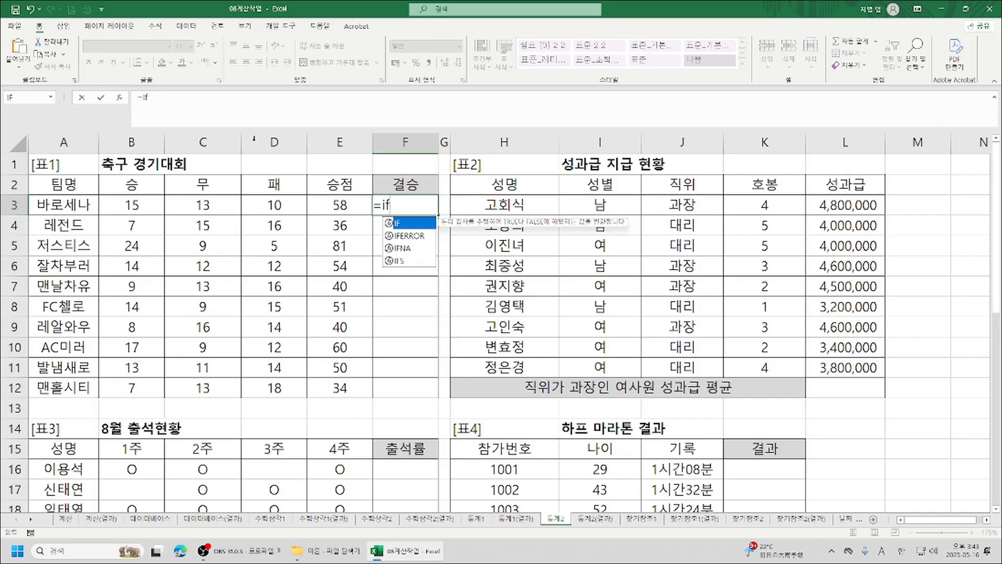
pyautogui.doubleClick(403, 228)
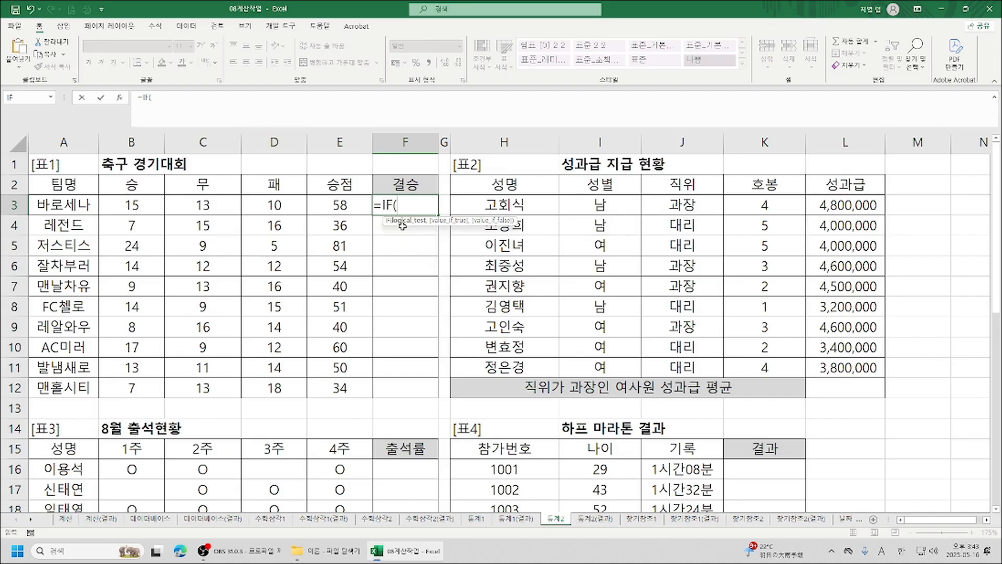
pyautogui.click(119, 97)
pyautogui.click(334, 211)
pyautogui.write('>=50')
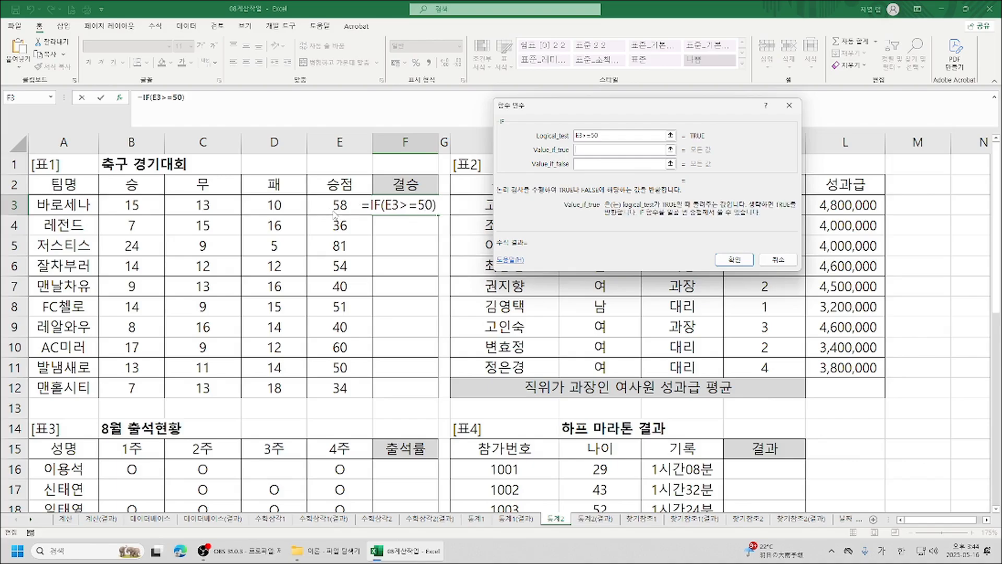
# - Finish the IF with "합격" if true and "" if false, and copy the formula down to F12
pyautogui.press('Tab')
pyautogui.write('합격')
pyautogui.press('Tab')
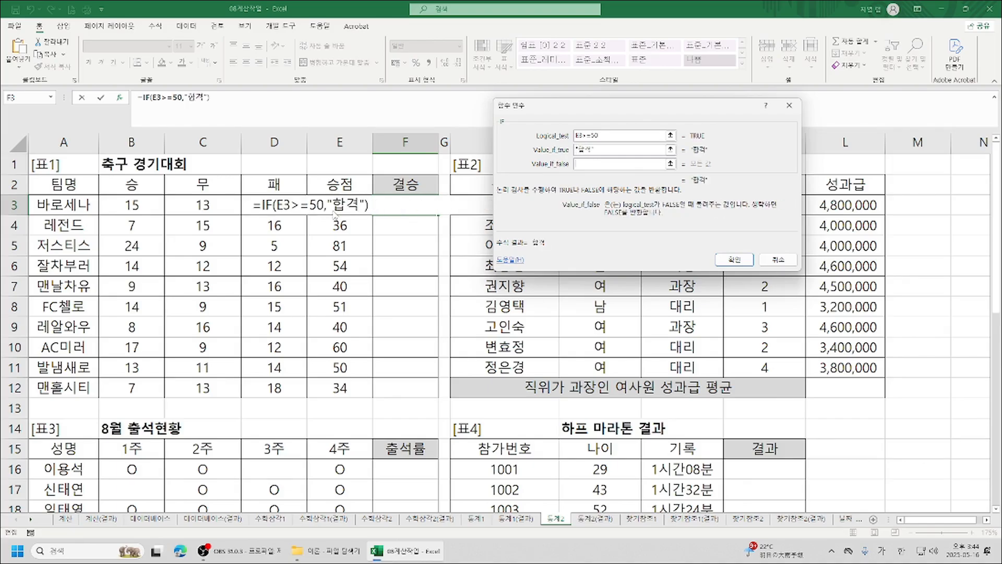
pyautogui.write('""')
pyautogui.click(733, 260)
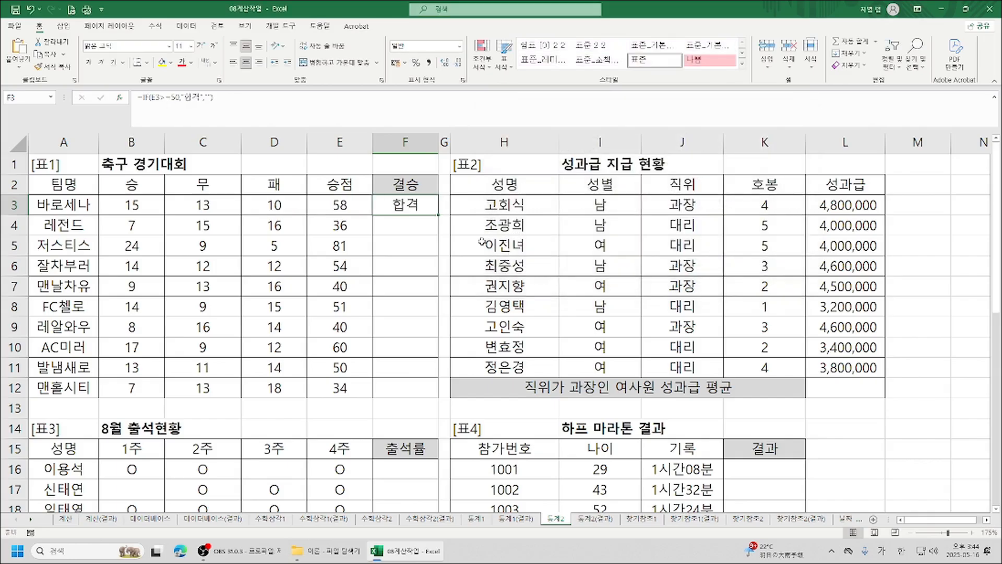
pyautogui.moveTo(438, 215); pyautogui.dragTo(450, 392)
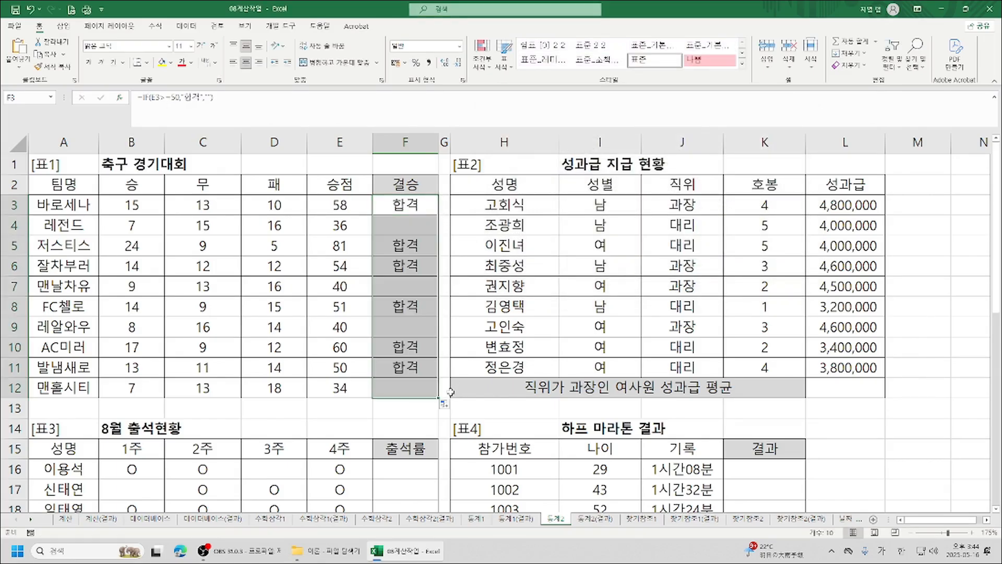
# - Clear the 합격 formulas from F3:F12 and reselect F3
pyautogui.moveTo(407, 212); pyautogui.dragTo(407, 389)
pyautogui.press('Delete')
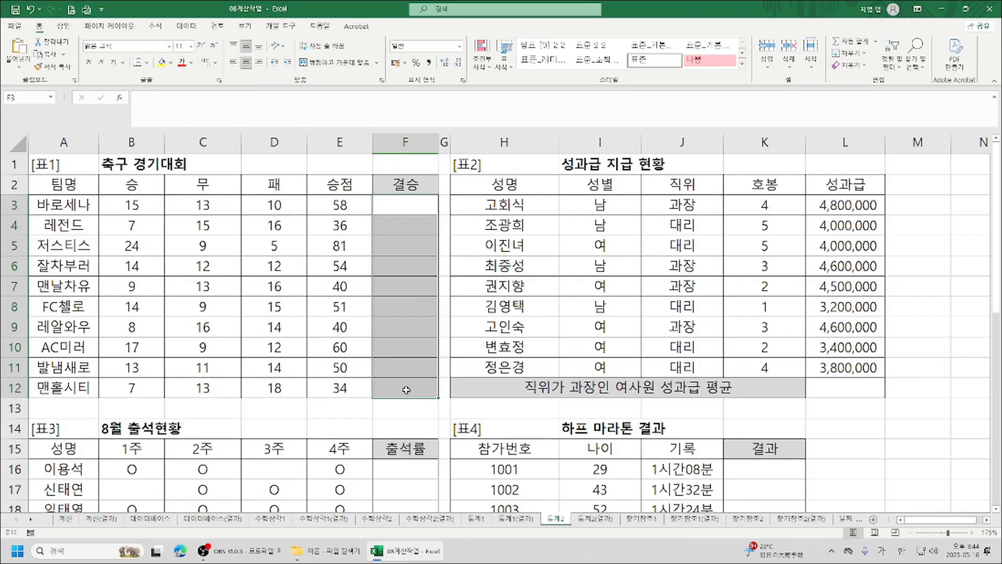
pyautogui.click(405, 210)
# - Start an IF formula in F3 with a nested RANK.EQ that ranks E3, and open the RANK.EQ function arguments
pyautogui.write('=')
pyautogui.write('ㅑㄹ')
pyautogui.press('BackSpace')
pyautogui.press('BackSpace')
pyautogui.press('Hangul')
pyautogui.write('if')
pyautogui.doubleClick(418, 227)
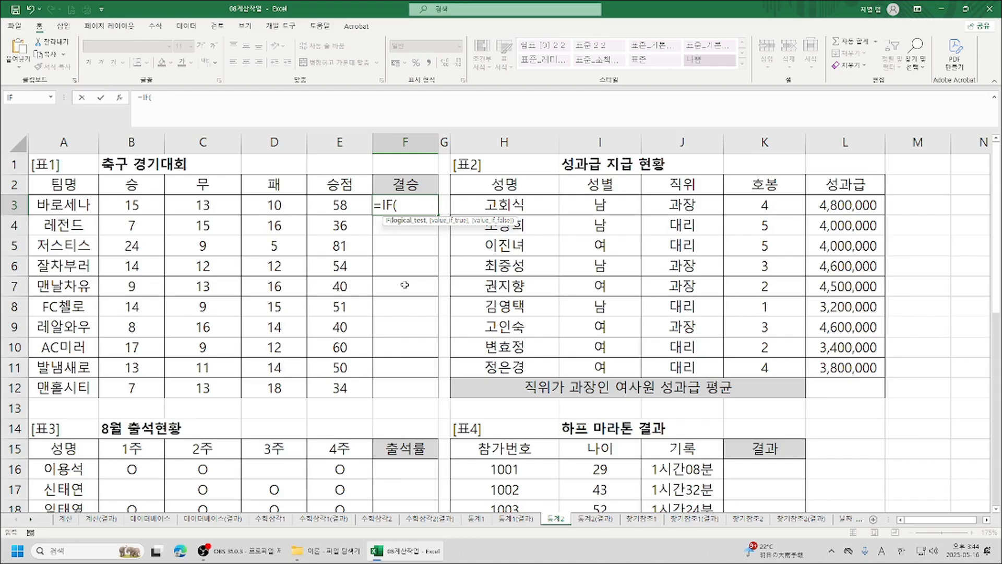
pyautogui.write('ra')
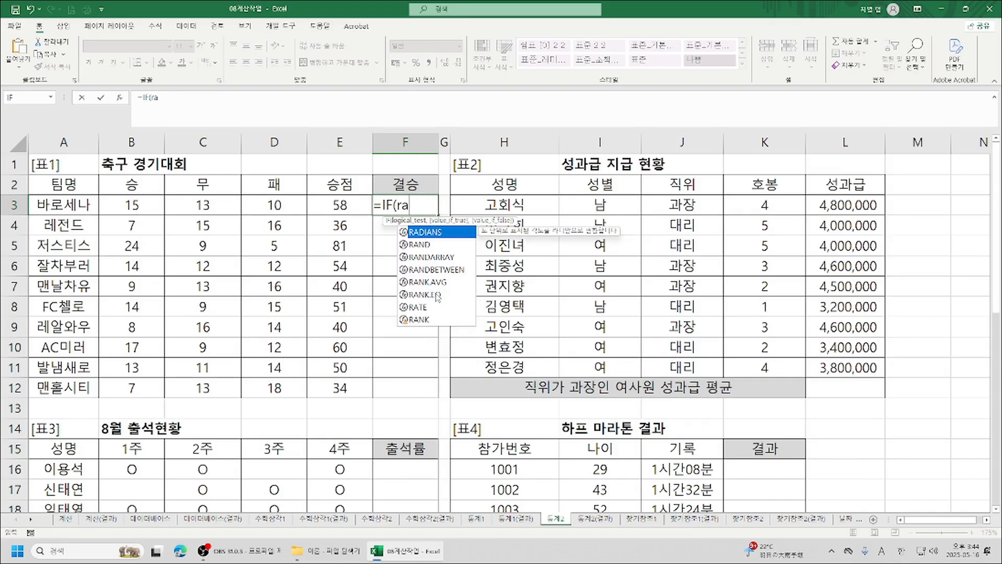
pyautogui.doubleClick(424, 295)
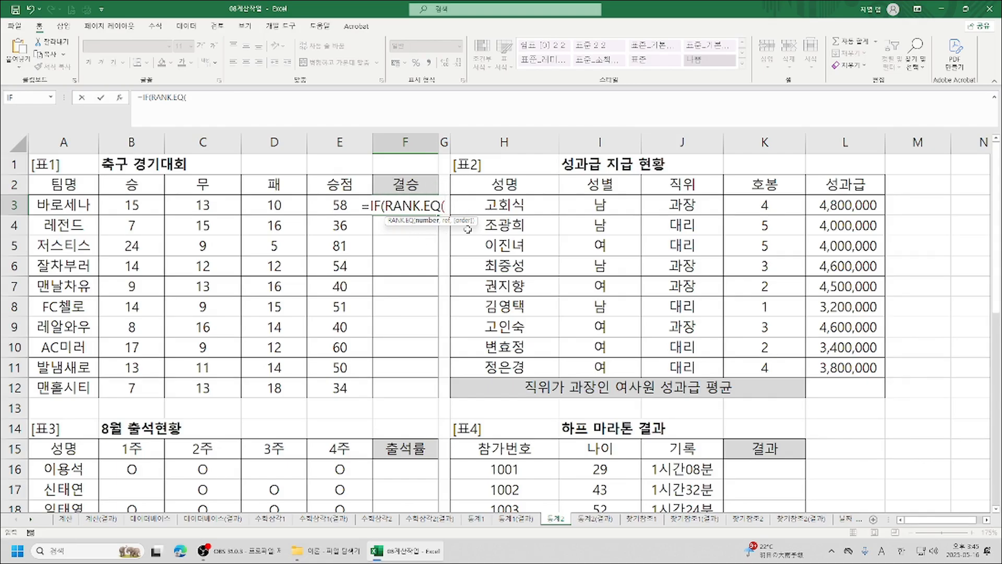
pyautogui.click(340, 205)
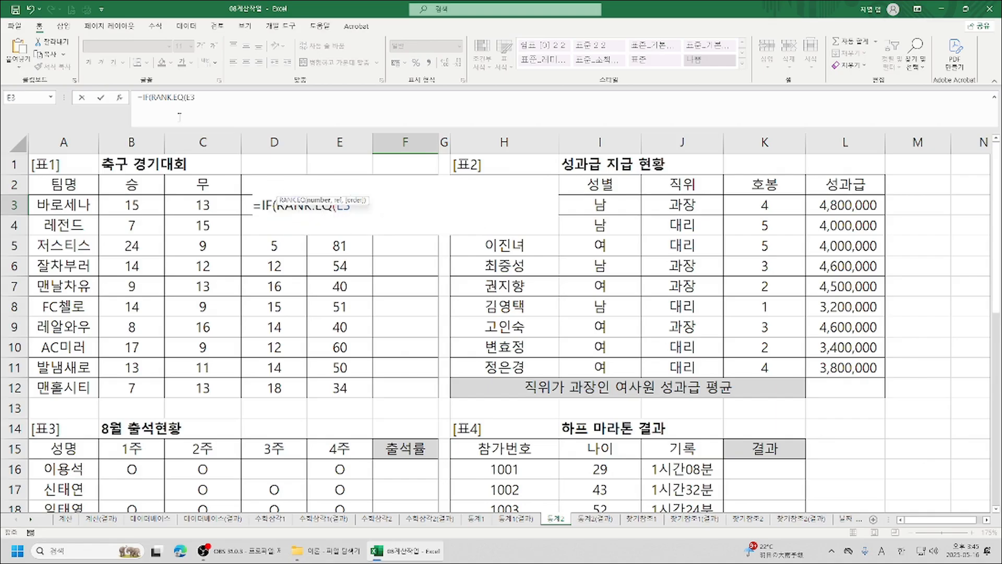
pyautogui.click(119, 99)
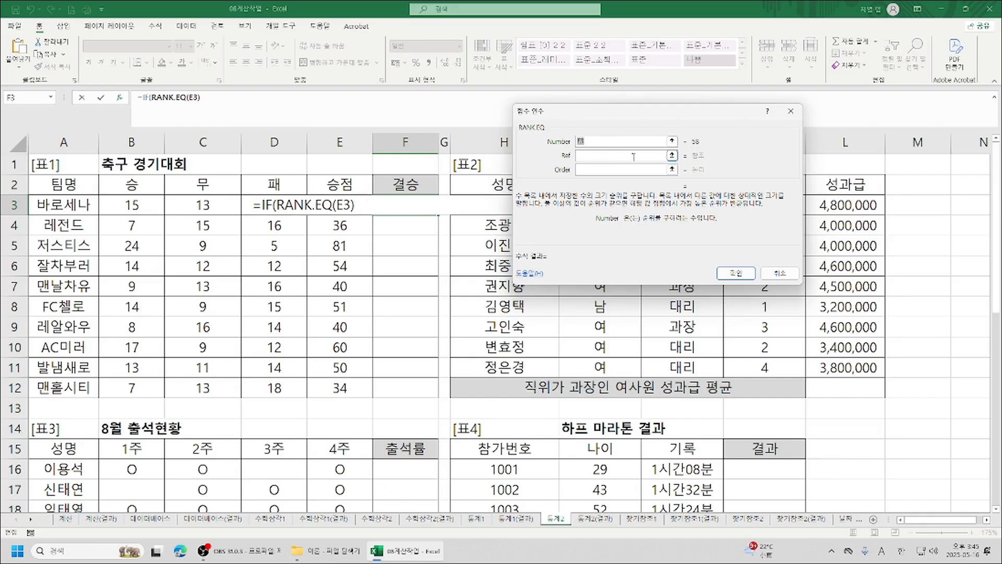
# - Set the RANK.EQ reference to the absolute range $E$3:$E$12 and its order to 0
pyautogui.click(593, 156)
pyautogui.moveTo(339, 206); pyautogui.dragTo(342, 387)
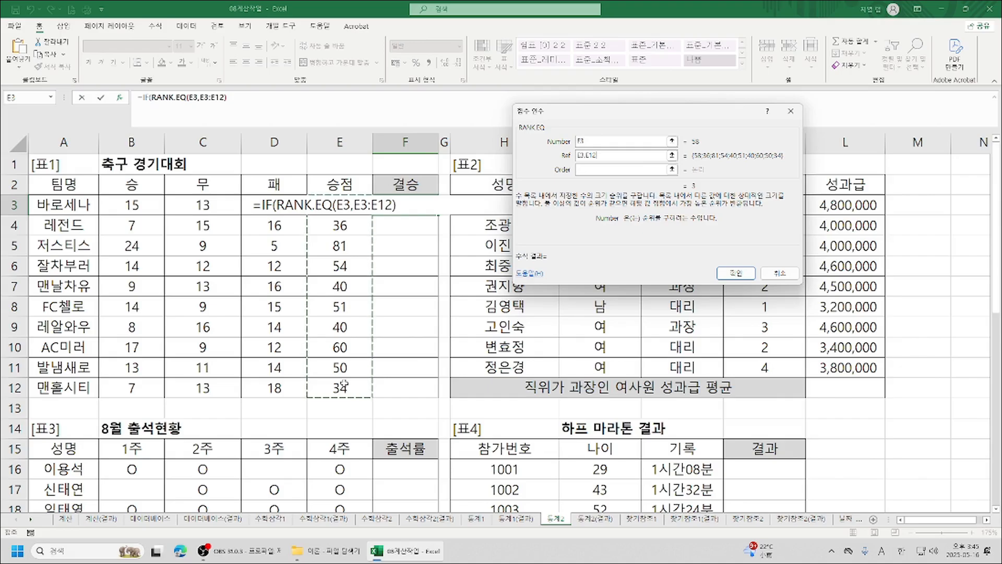
pyautogui.press('F4')
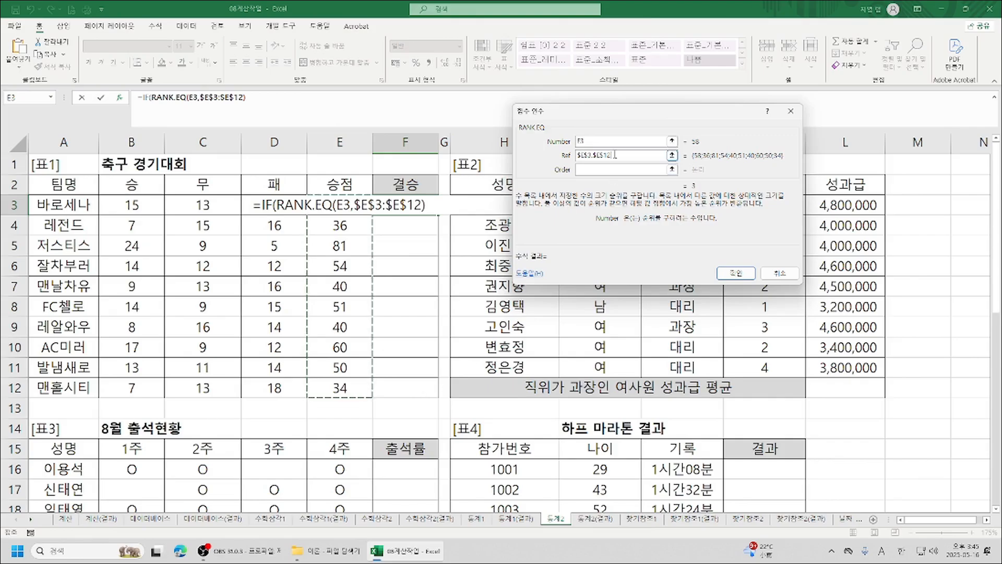
pyautogui.click(618, 167)
pyautogui.click(614, 169)
pyautogui.write('0')
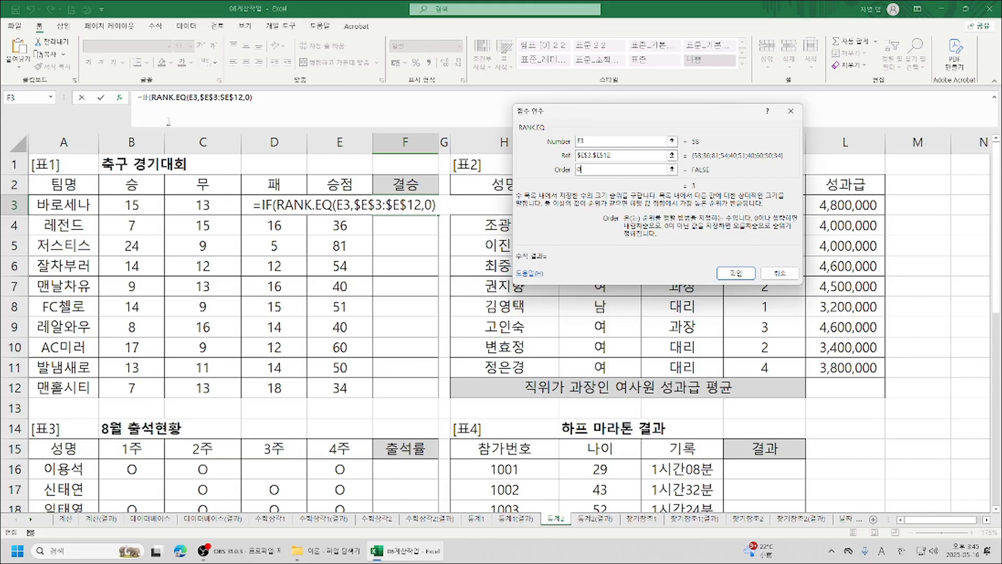
# - Return to the IF function arguments and append <=3 to the RANK.EQ expression in the logical test
pyautogui.click(144, 98)
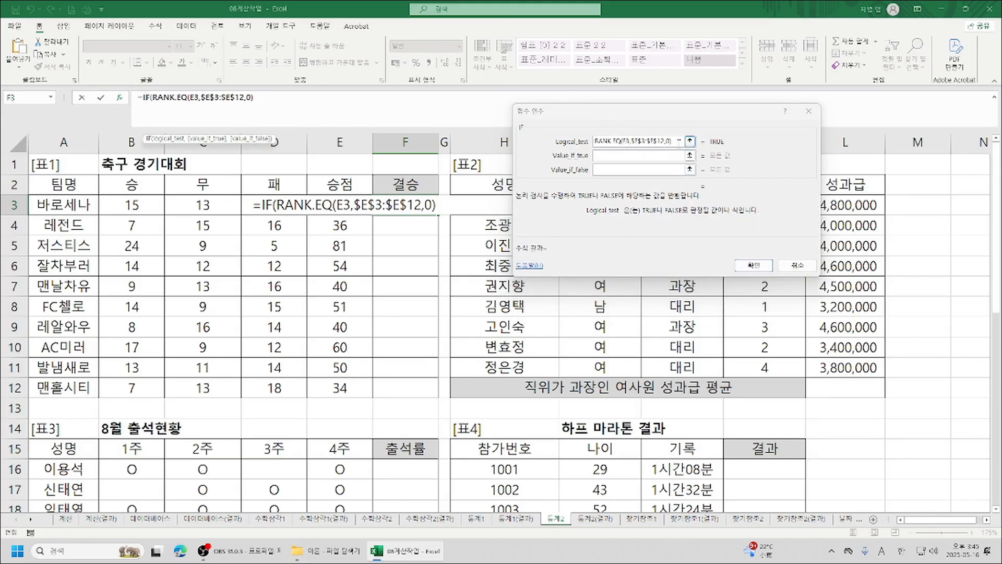
pyautogui.write('<=')
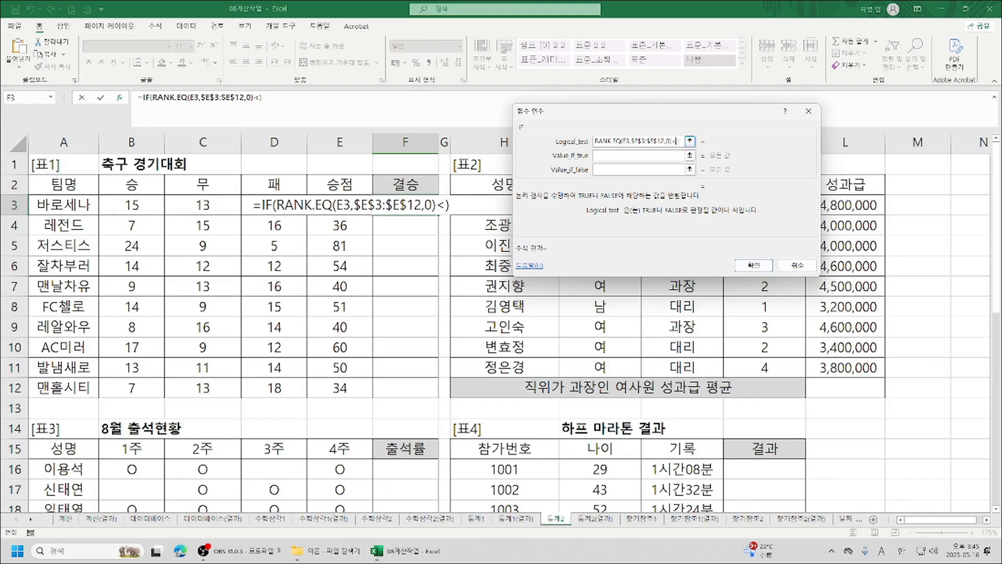
pyautogui.write('3')
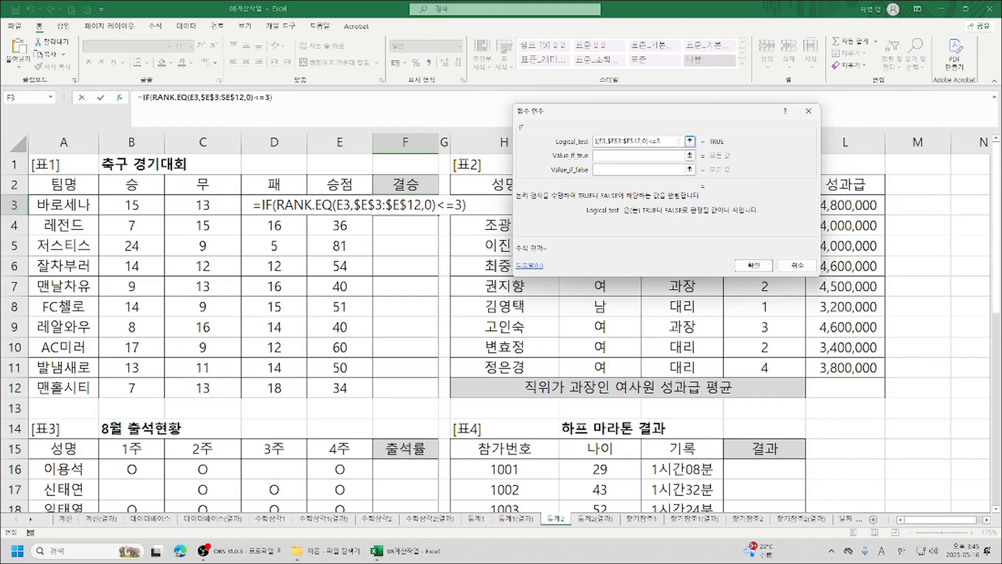
# - Complete the IF with "결승진출" as the value if true and "" as the value if false
pyautogui.click(618, 155)
pyautogui.write('결')
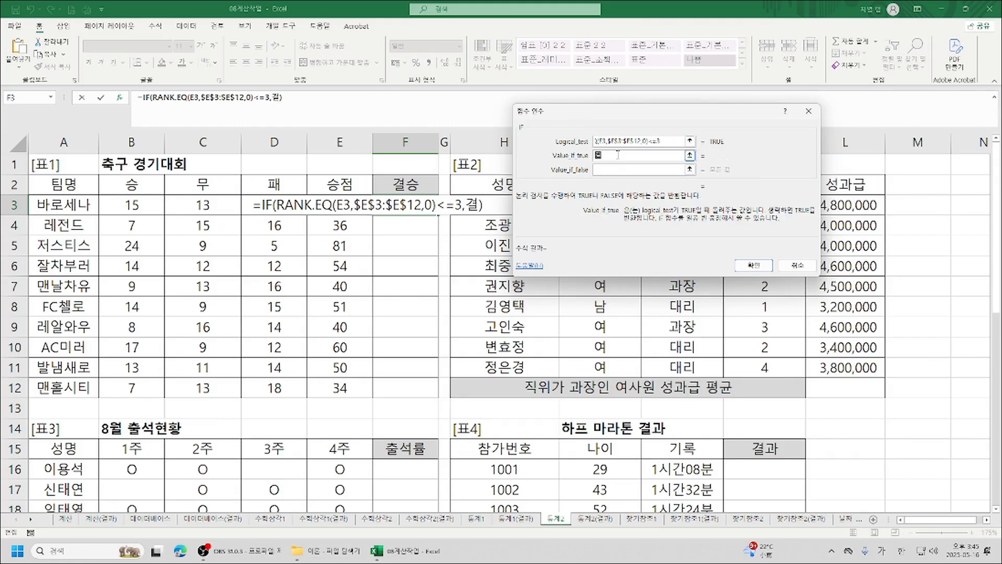
pyautogui.write('승진추ㄹ')
pyautogui.click(588, 170)
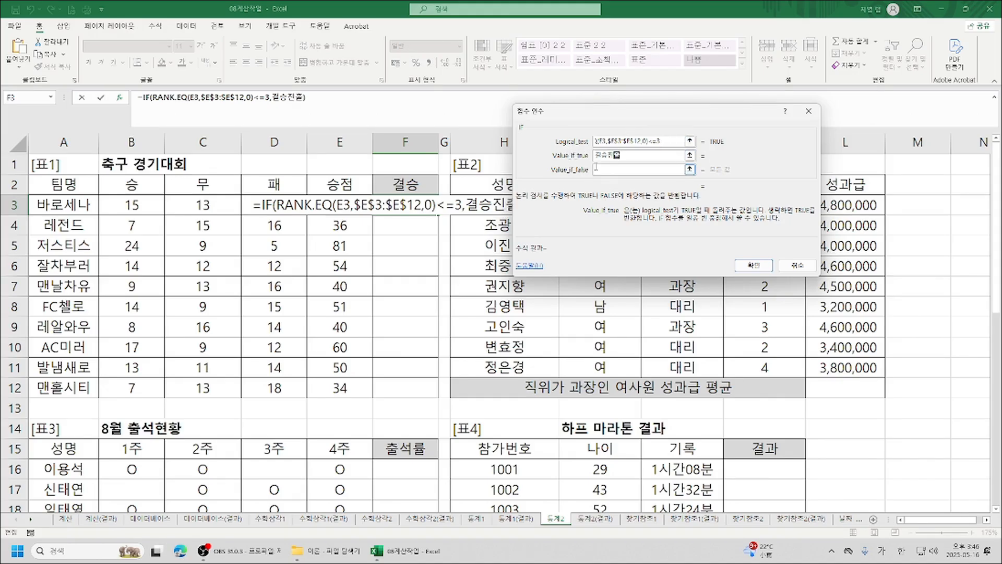
pyautogui.click(596, 168)
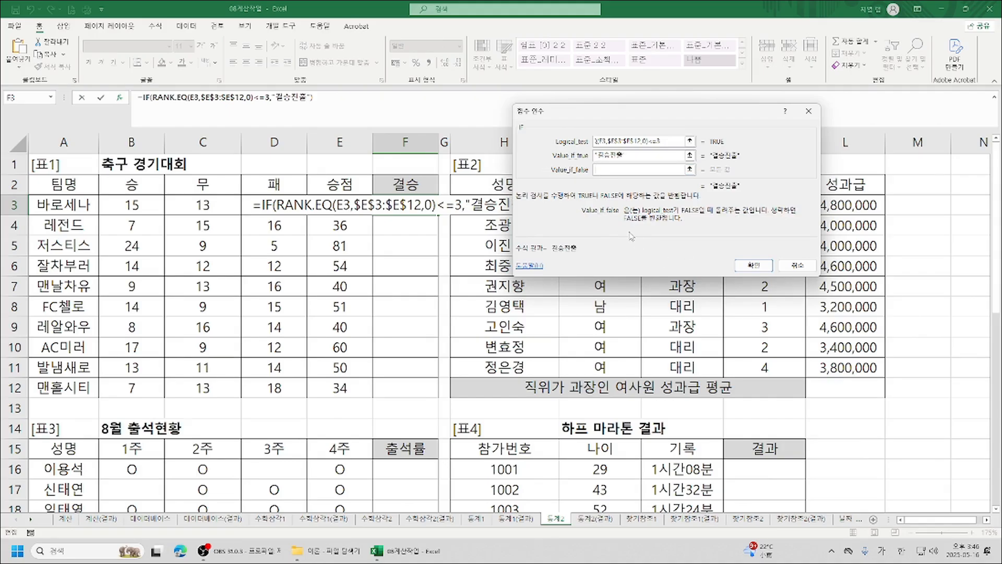
pyautogui.write('""')
pyautogui.click(748, 264)
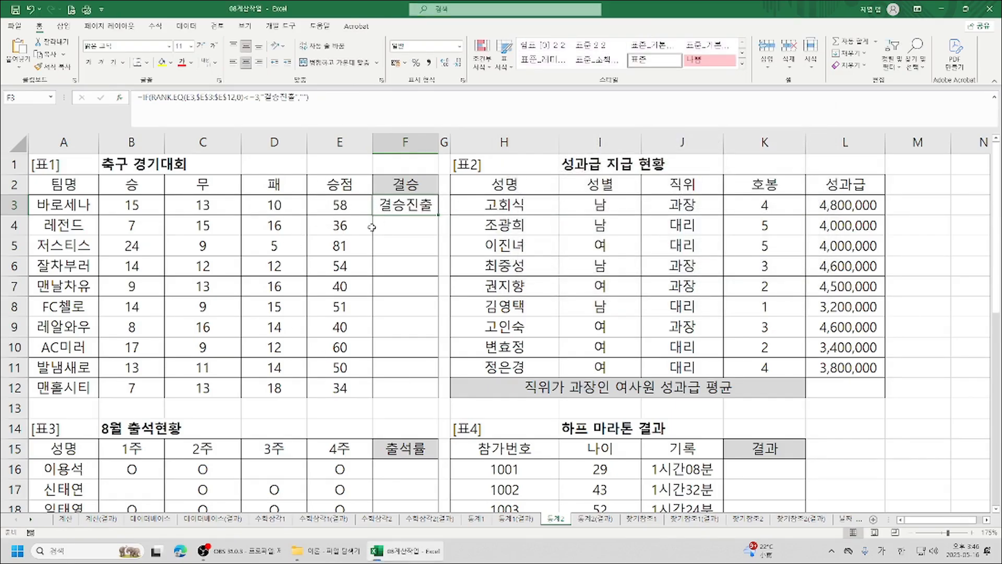
# - Copy the F3 formula down to F12 and check the 승점 scores in E10 and E3
pyautogui.moveTo(439, 223); pyautogui.dragTo(438, 398)
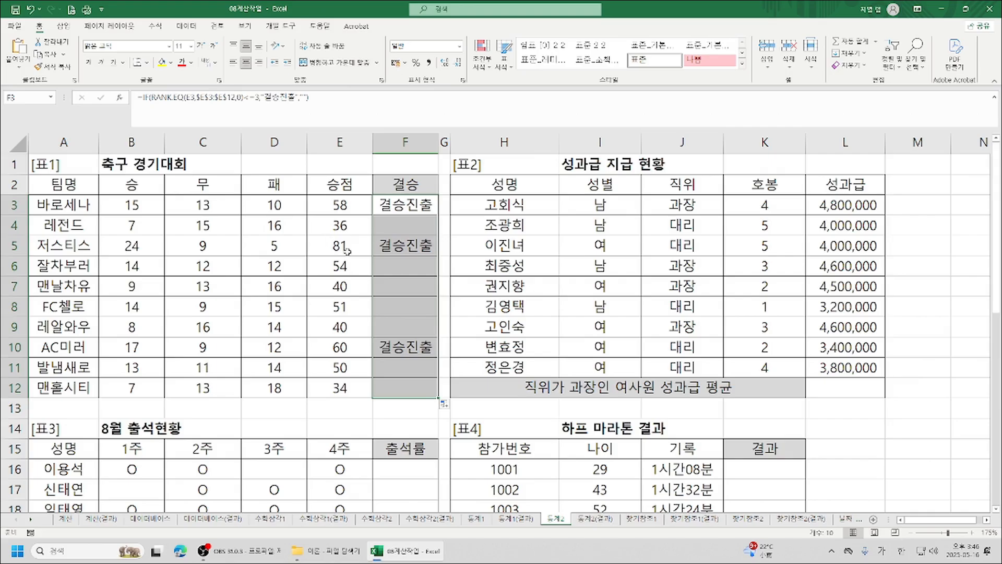
pyautogui.click(342, 349)
pyautogui.click(371, 207)
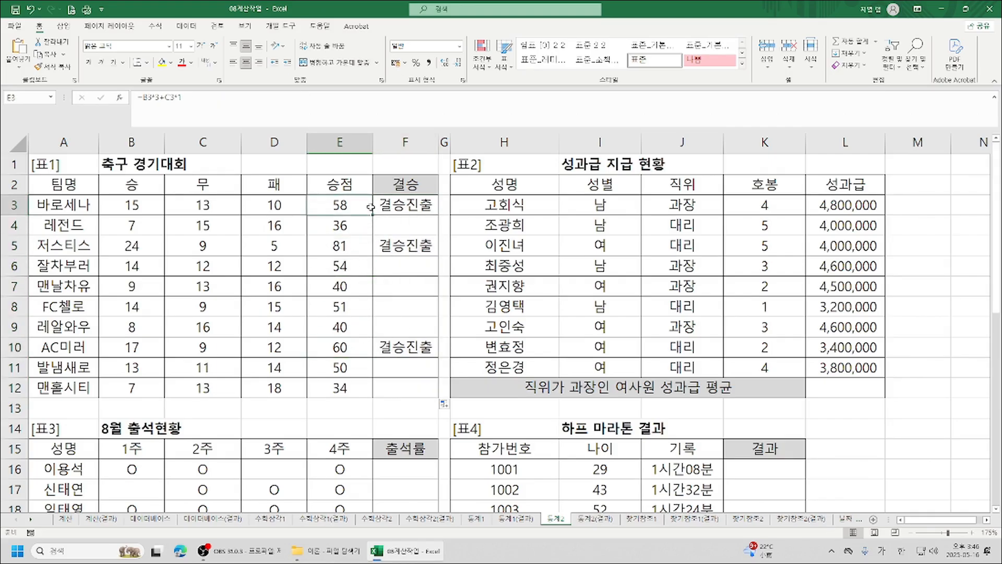
# - Clear the 결승진출 formulas from F3:F12
pyautogui.moveTo(372, 207); pyautogui.dragTo(374, 399)
pyautogui.press('Delete')
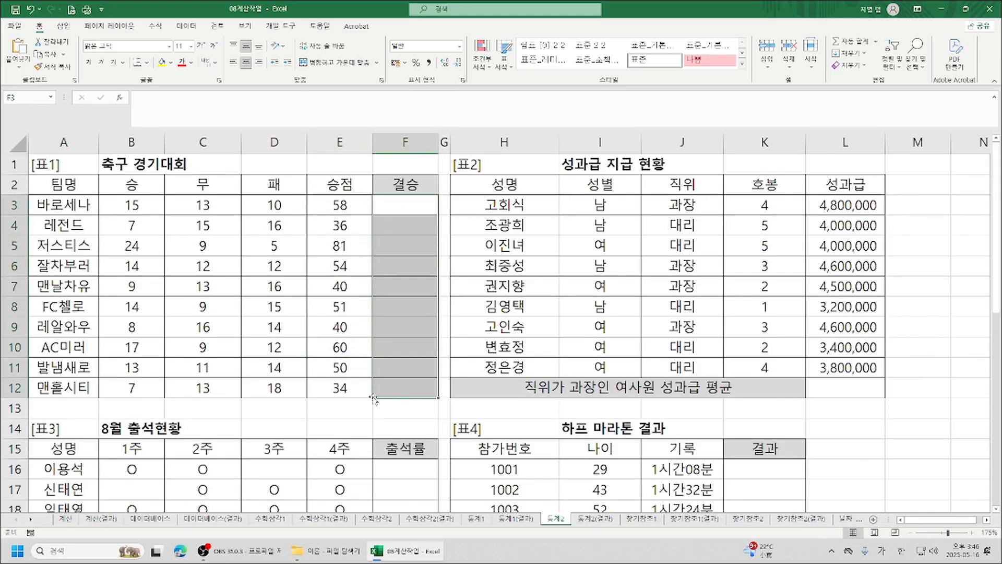
pyautogui.click(399, 202)
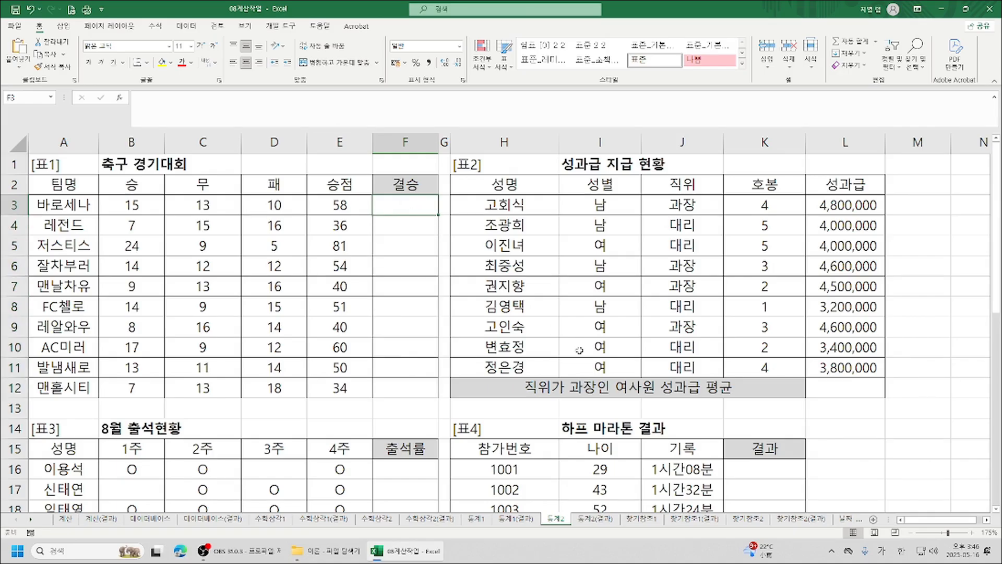
pyautogui.click(398, 246)
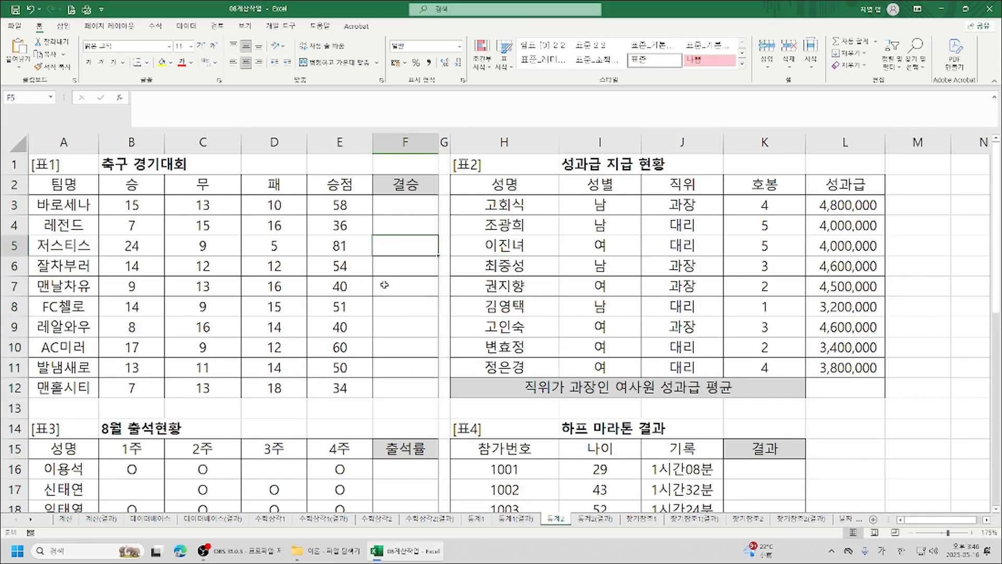
pyautogui.click(398, 196)
pyautogui.click(392, 343)
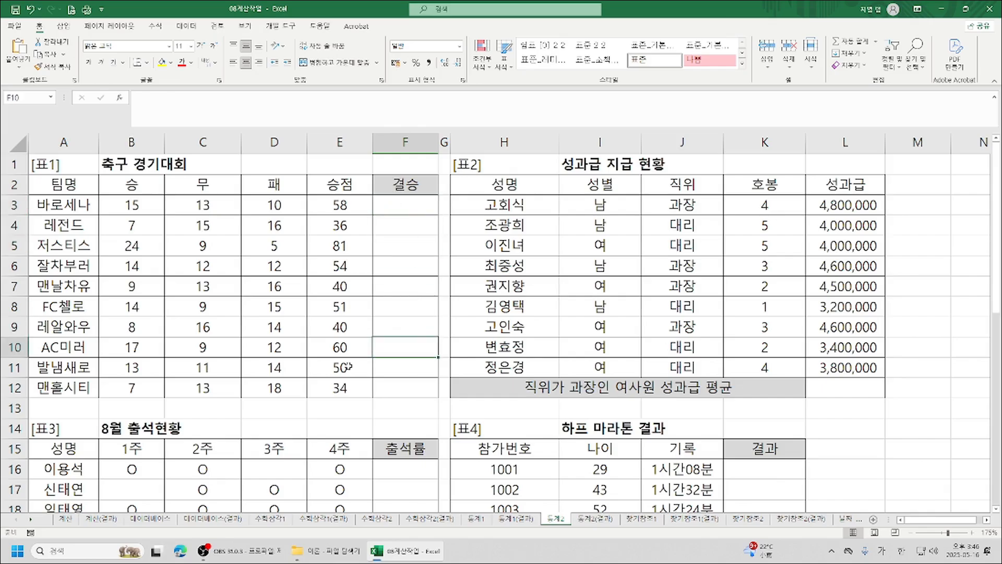
# - Start an IF formula in F3 with RANK.EQ nested as its logical test and open the RANK.EQ arguments
pyautogui.click(394, 206)
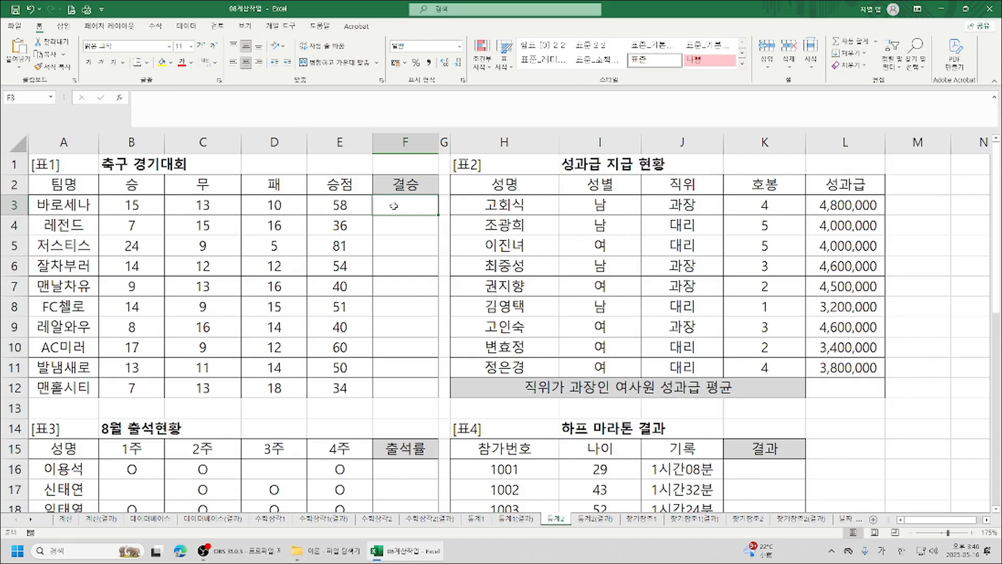
pyautogui.write('=')
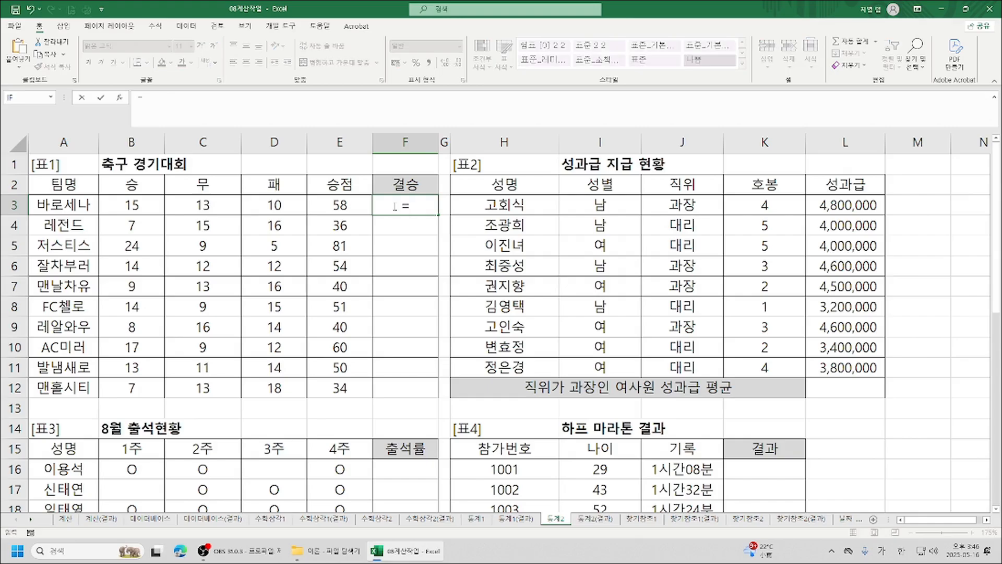
pyautogui.write('if')
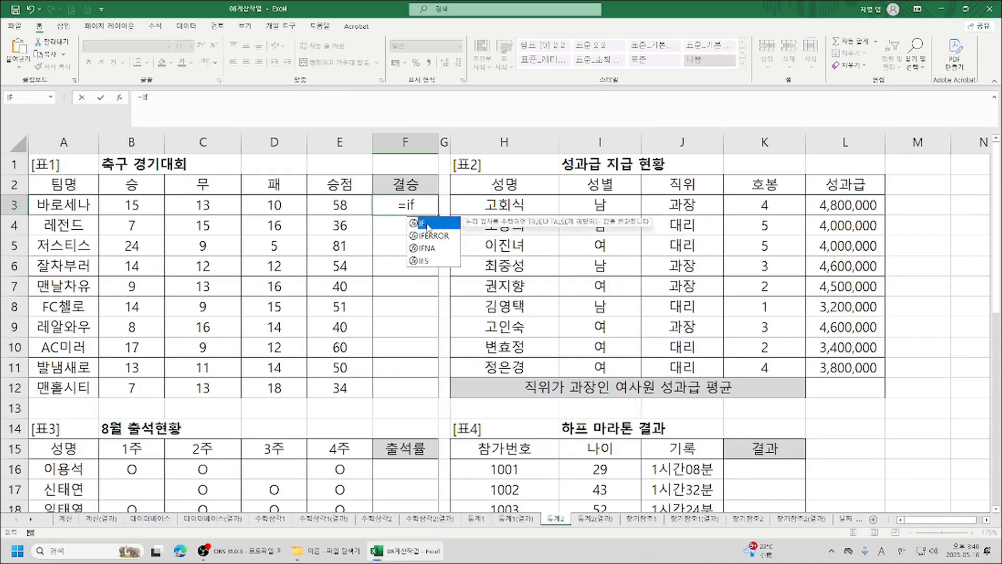
pyautogui.doubleClick(426, 225)
pyautogui.write('ra')
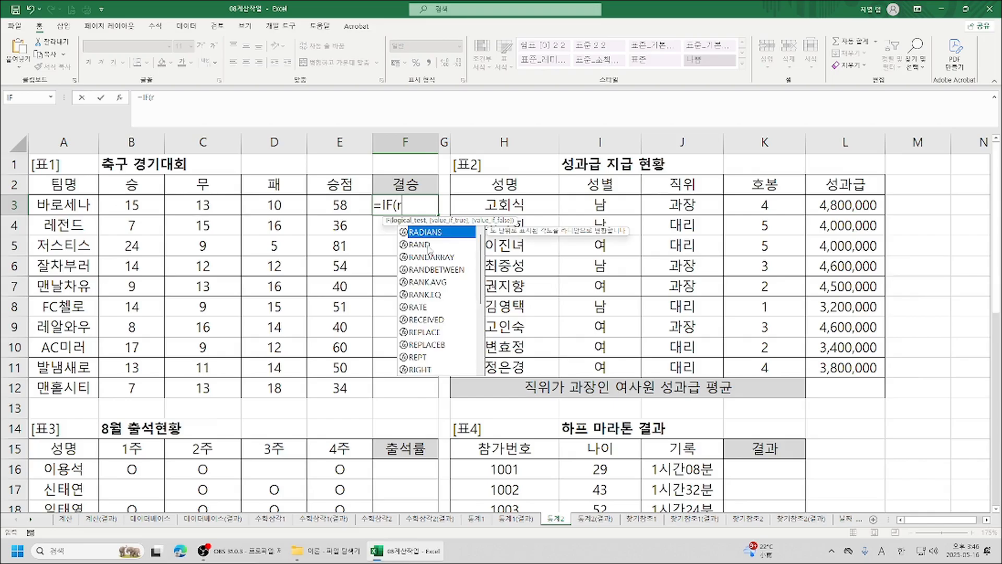
pyautogui.doubleClick(434, 296)
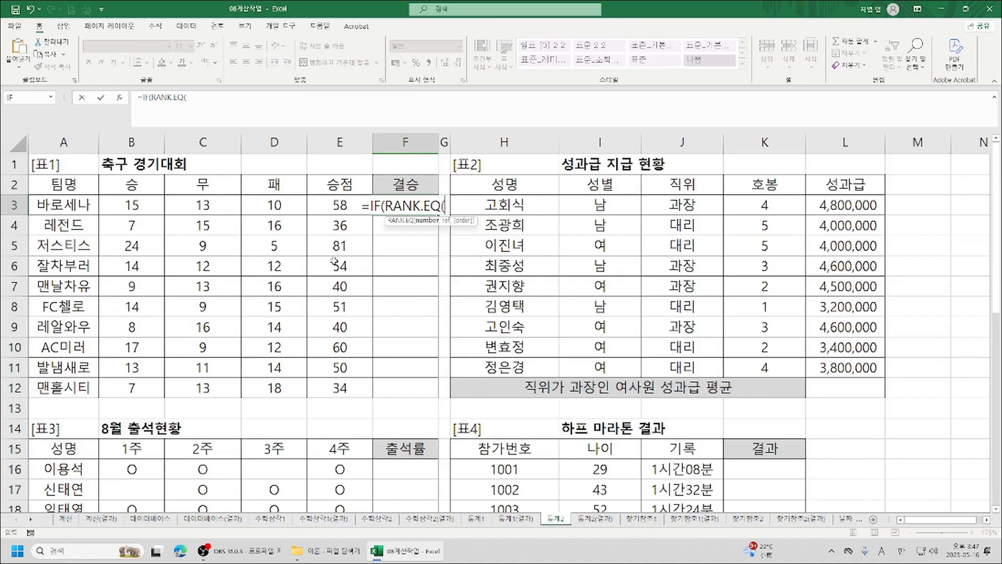
pyautogui.click(119, 98)
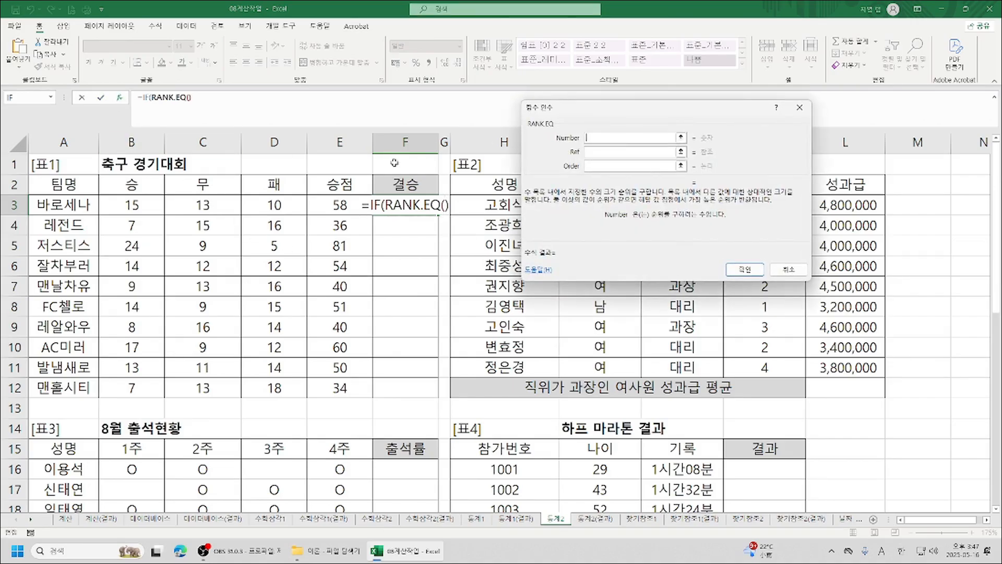
# - Fill RANK.EQ with E3, the absolute range $E$3:$E$12 and order 0, and append <=3 in the IF logical test
pyautogui.click(331, 204)
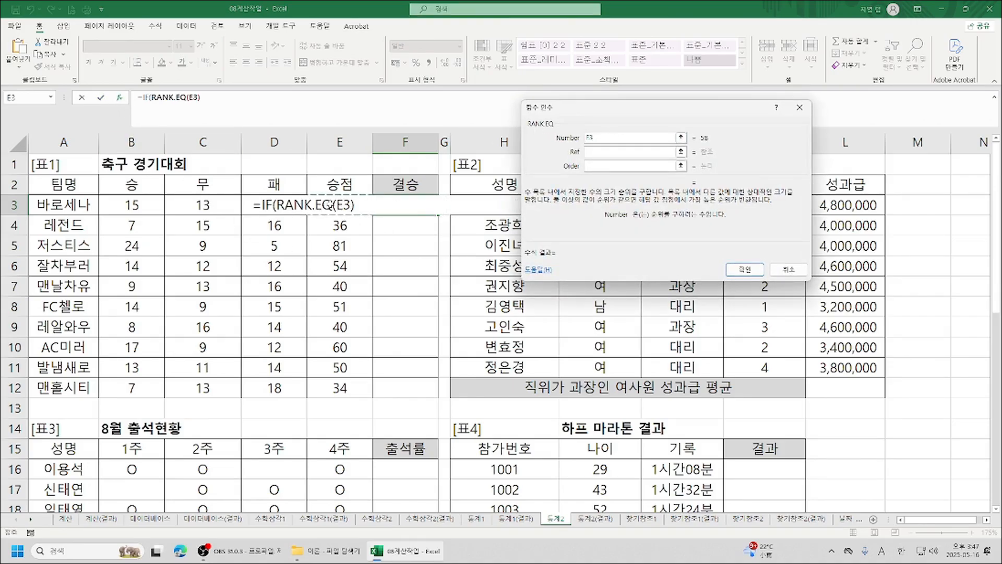
pyautogui.press('Tab')
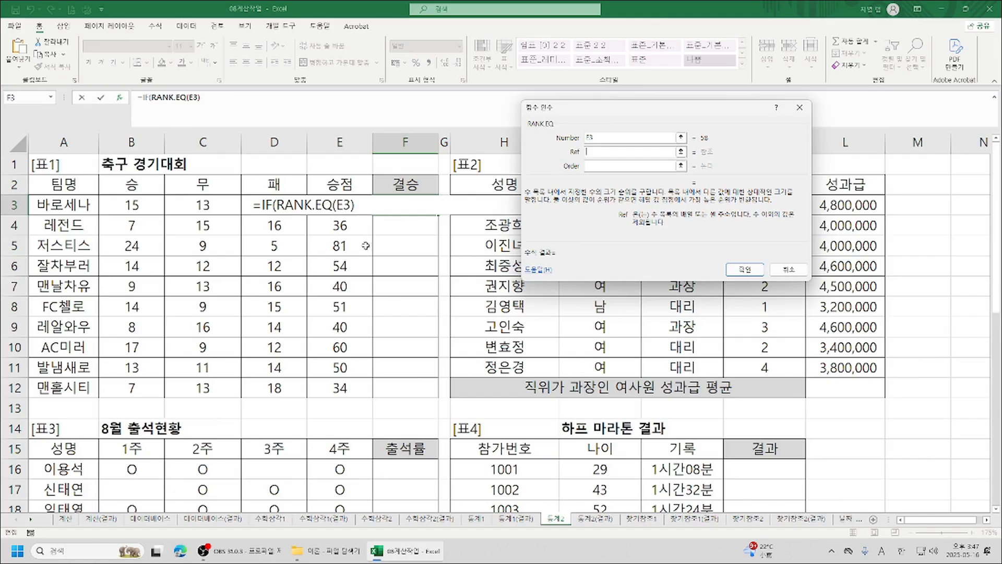
pyautogui.moveTo(329, 203); pyautogui.dragTo(351, 383)
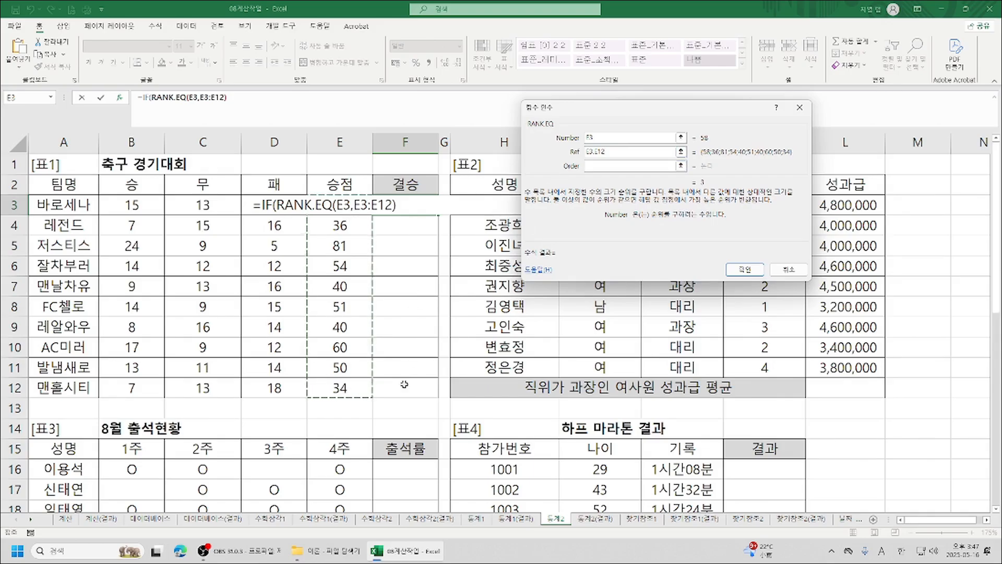
pyautogui.click(603, 151)
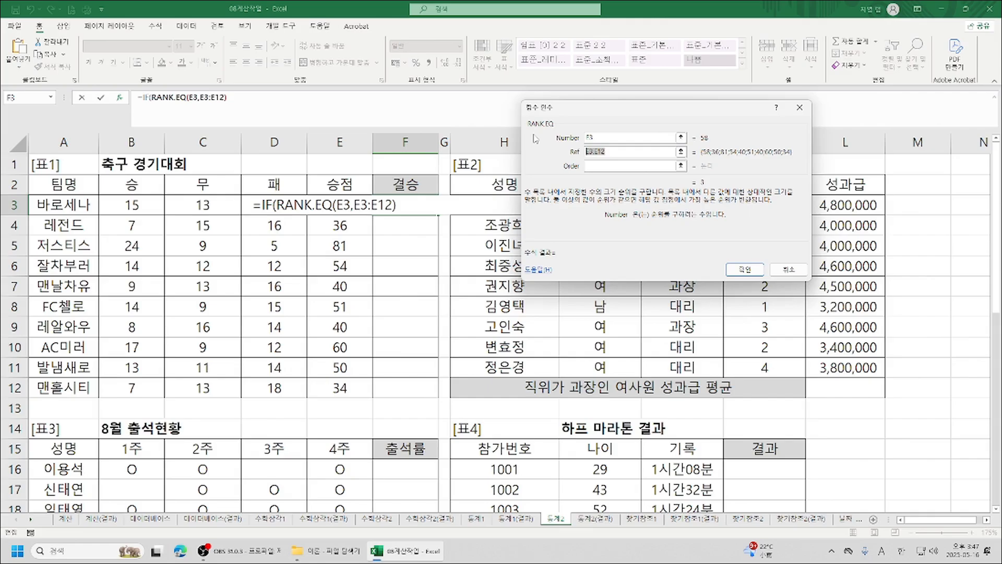
pyautogui.press('F4')
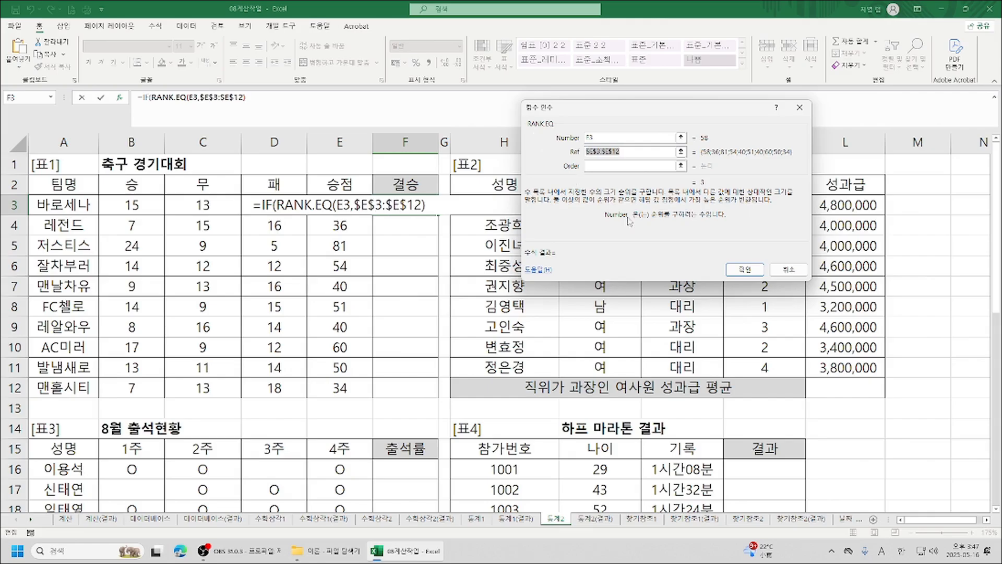
pyautogui.click(623, 166)
pyautogui.write('0')
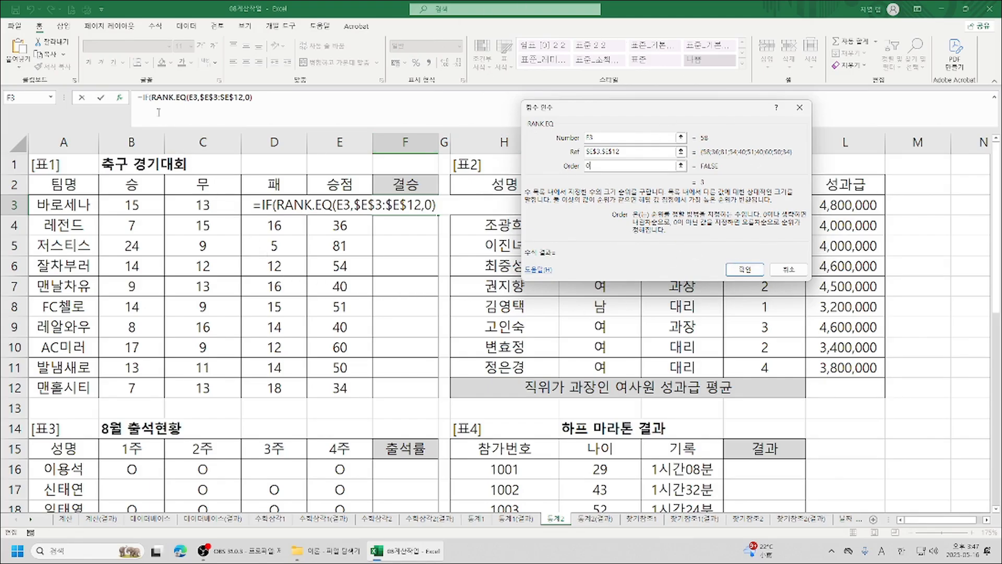
pyautogui.click(147, 97)
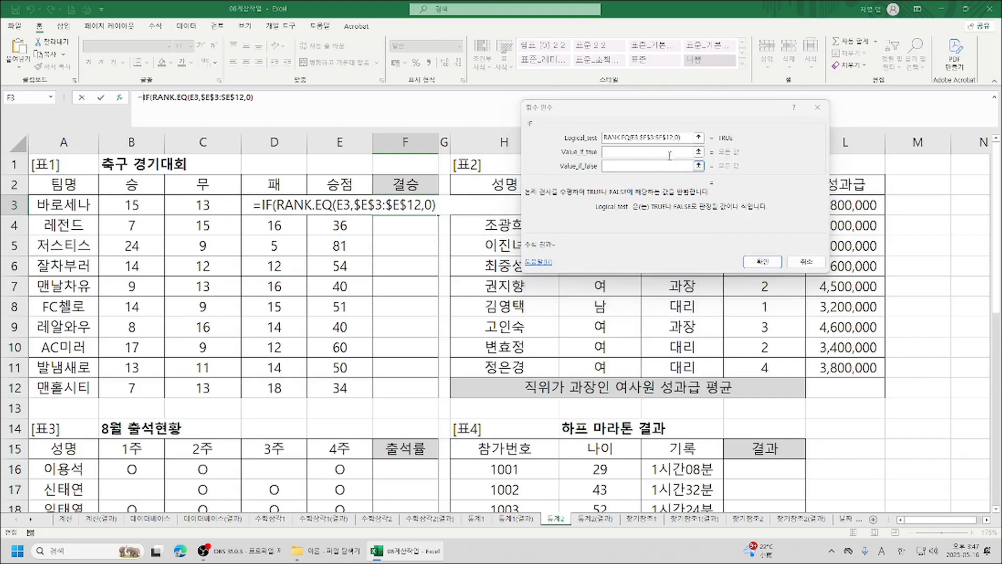
pyautogui.write('<=3')
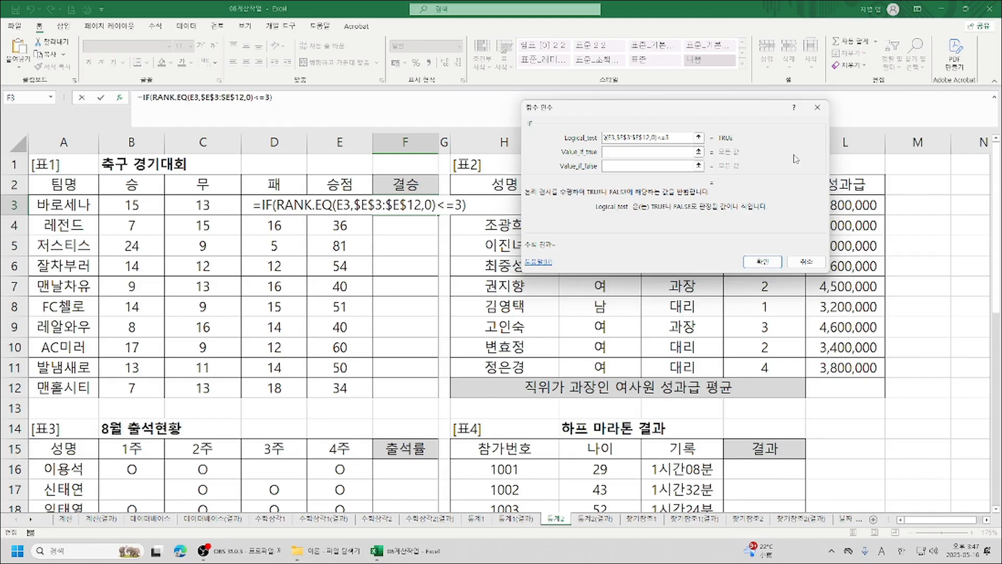
# - Complete the IF with "결승진출" if true and "" if false, and copy the F3 formula down to F12
pyautogui.press('Tab')
pyautogui.write('r')
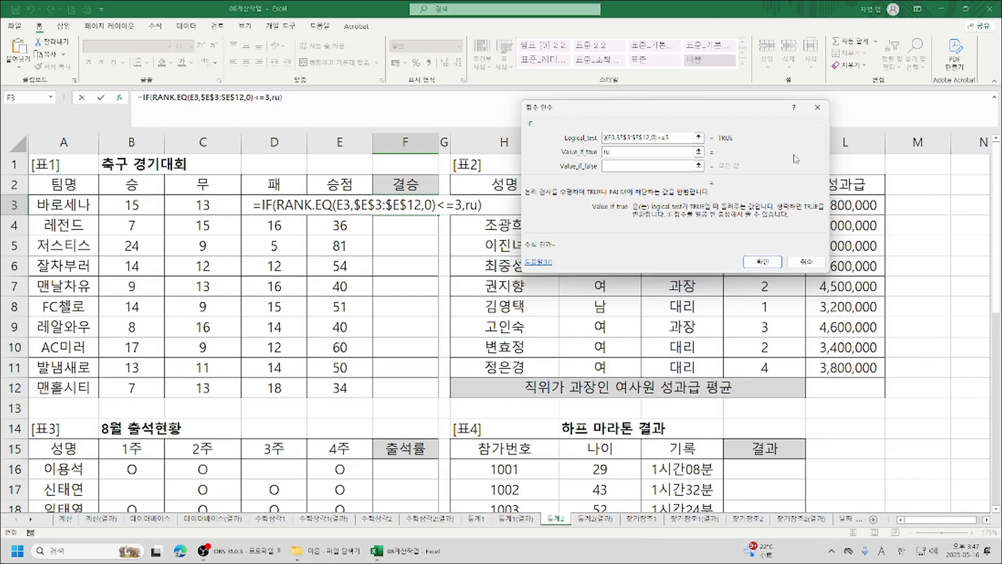
pyautogui.press('BackSpace')
pyautogui.press('Hangul')
pyautogui.write('겴승진출')
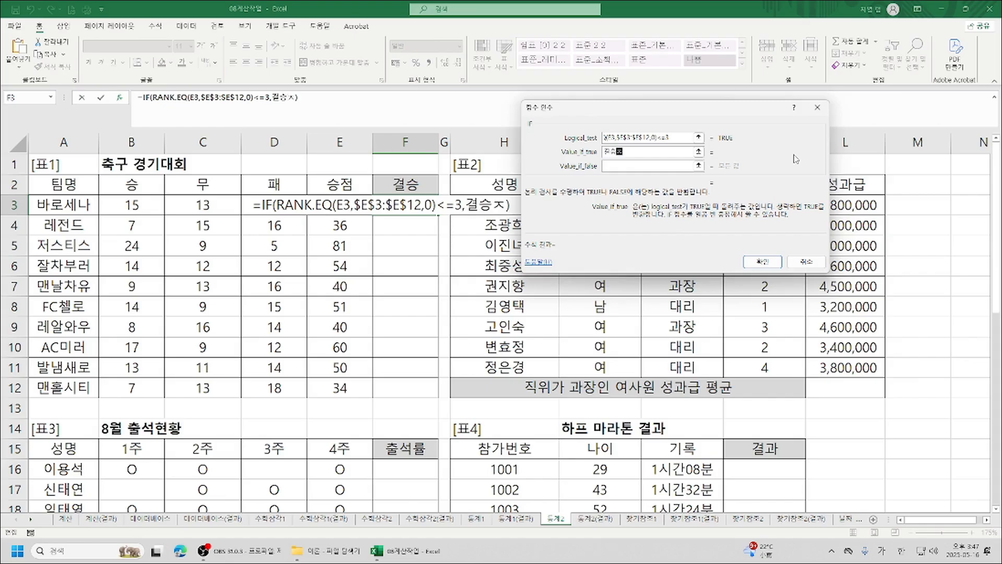
pyautogui.press('Tab')
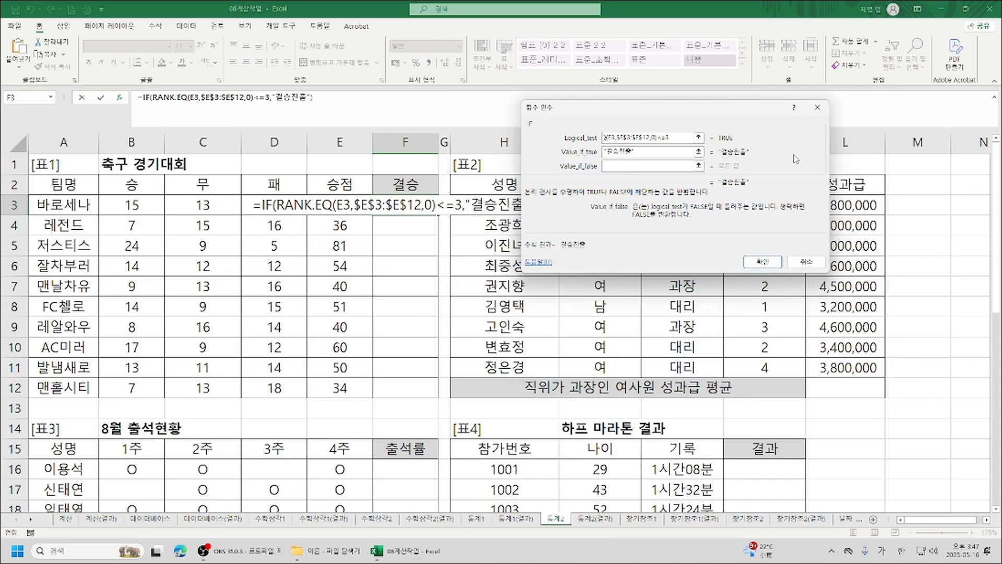
pyautogui.write('""')
pyautogui.click(763, 261)
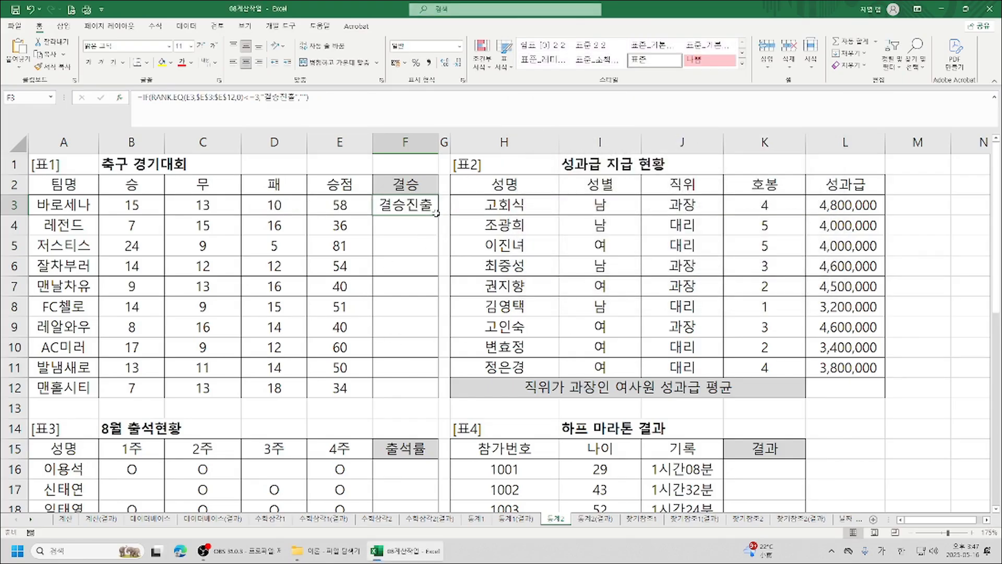
pyautogui.moveTo(439, 215); pyautogui.dragTo(439, 393)
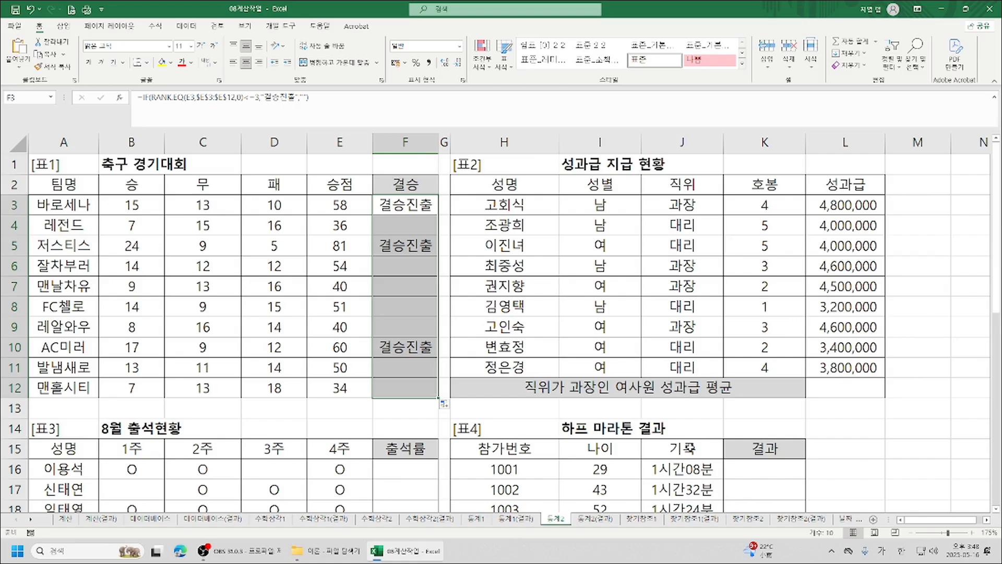
# - Start a ROUND formula in L12 of 표2 with AVERAGEIFS nested as its number
pyautogui.click(841, 389)
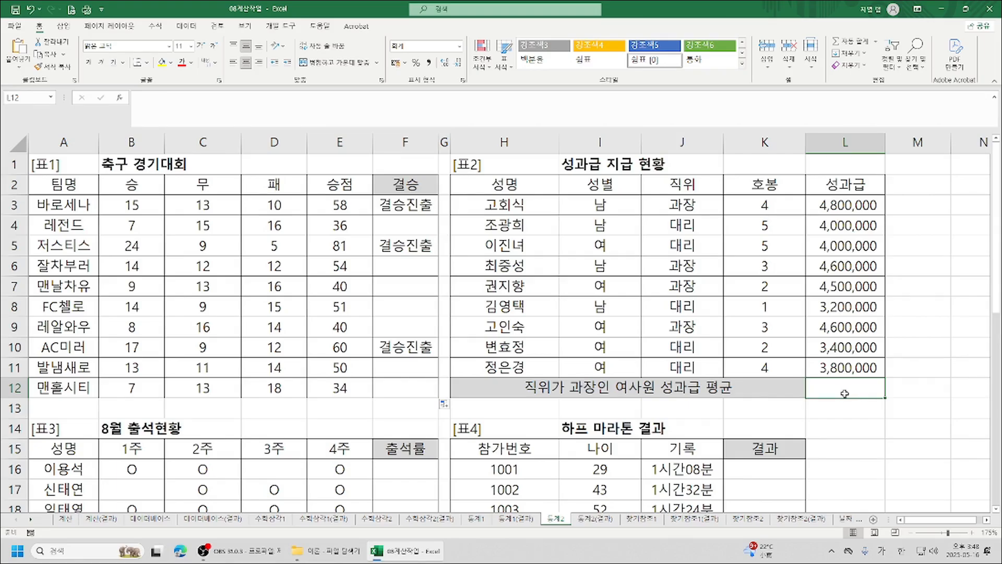
pyautogui.write('=ㄱ')
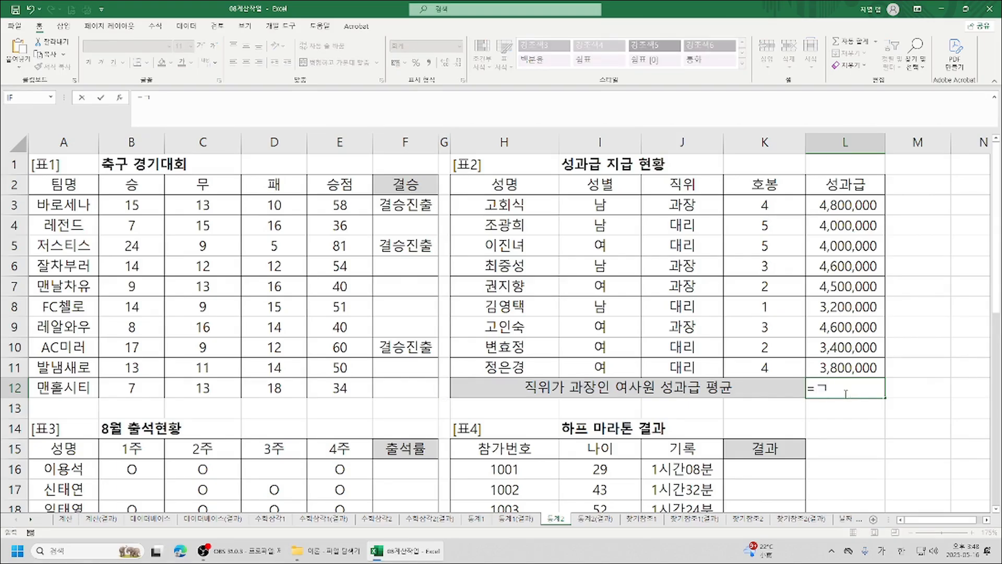
pyautogui.press('BackSpace')
pyautogui.press('Hangul')
pyautogui.write('ro')
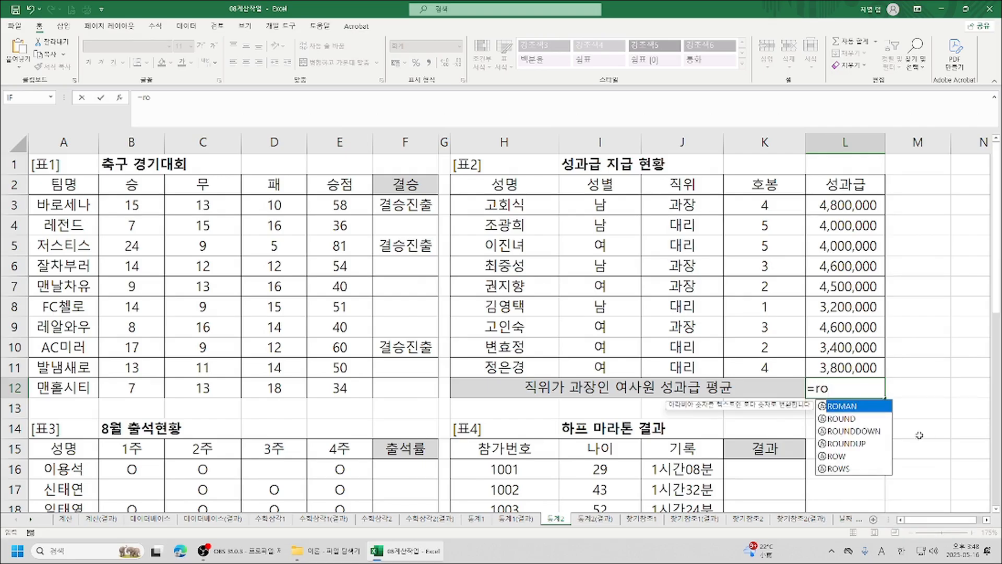
pyautogui.doubleClick(841, 419)
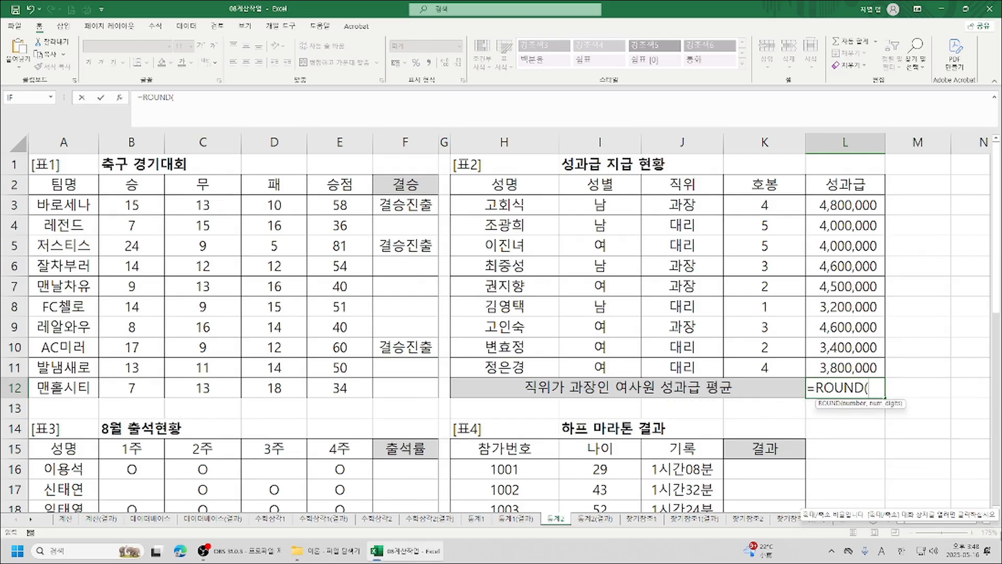
pyautogui.write('av')
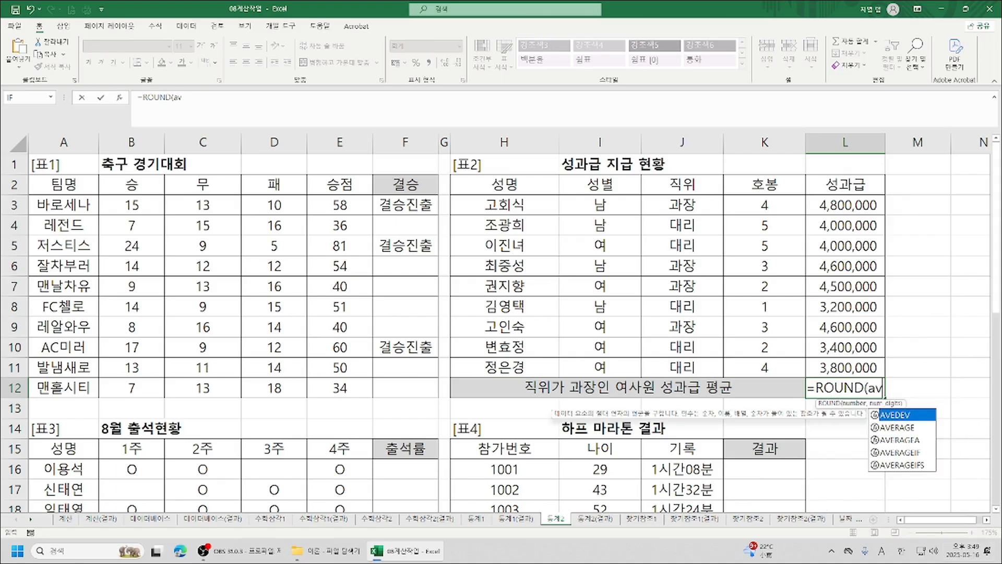
pyautogui.doubleClick(905, 465)
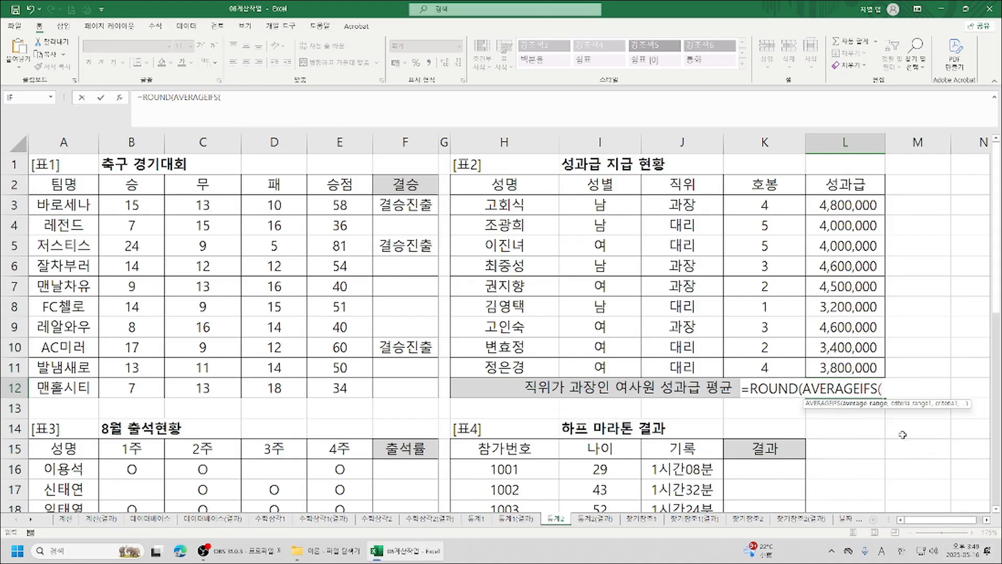
# - Open the AVERAGEIFS arguments and set the 성과급 values L3:L11 as the average range
pyautogui.click(123, 98)
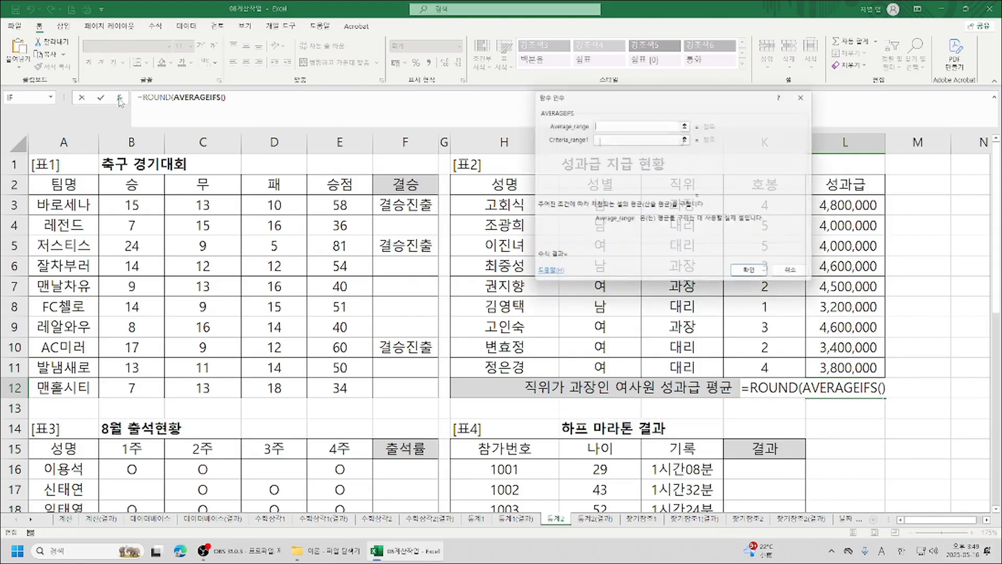
pyautogui.moveTo(736, 108); pyautogui.dragTo(356, 195)
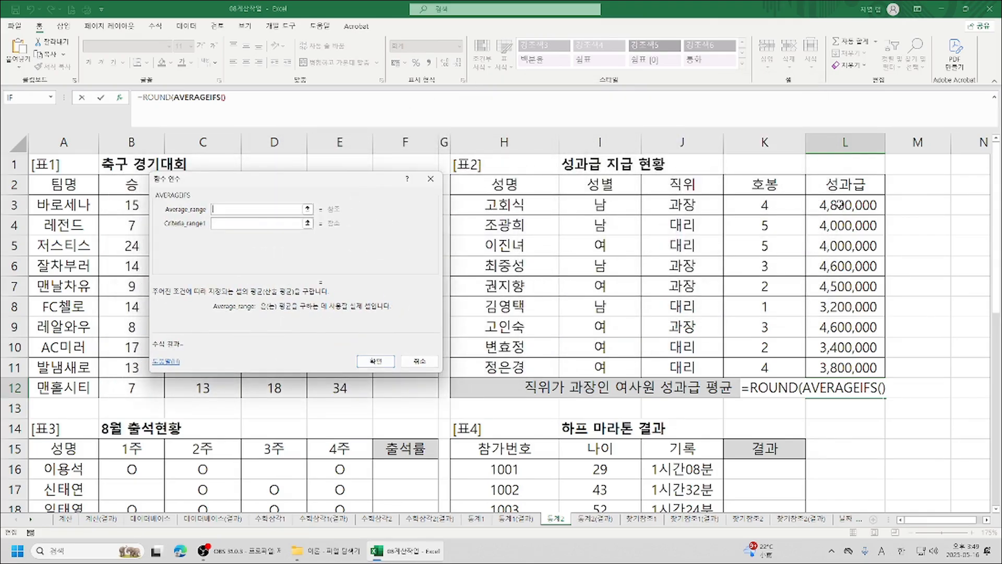
pyautogui.moveTo(839, 205); pyautogui.dragTo(849, 359)
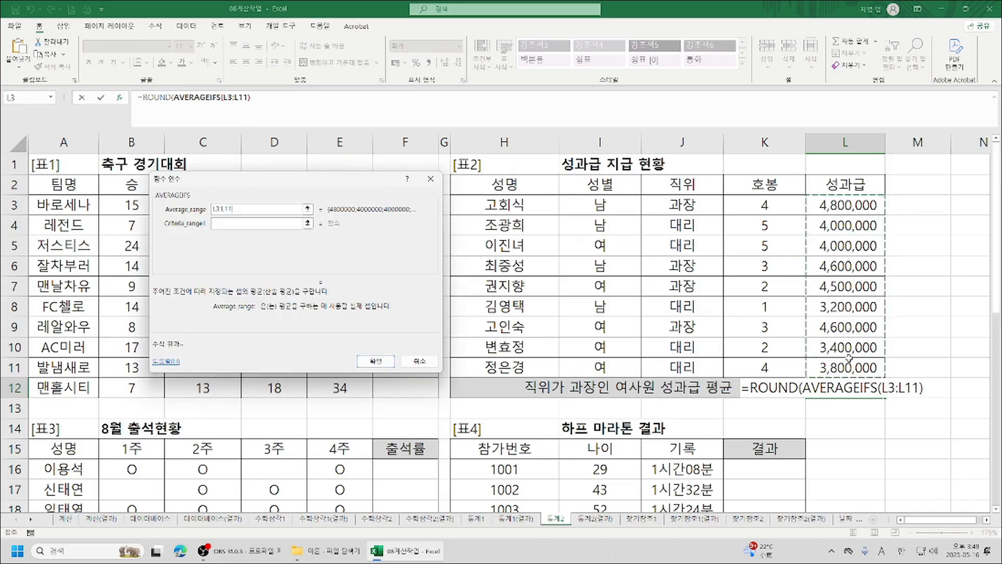
pyautogui.press('Tab')
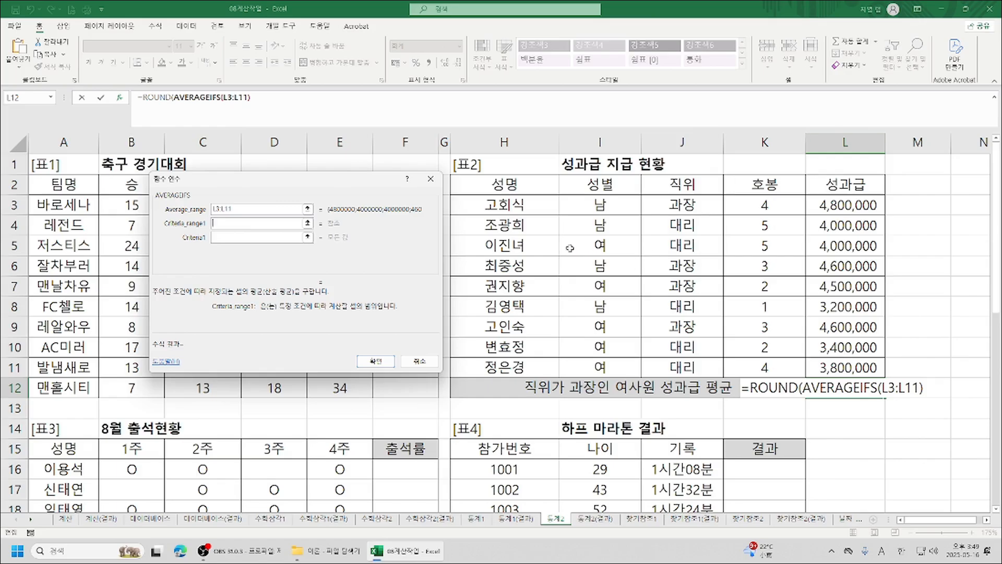
# - Set the first AVERAGEIFS condition to the 성별 range I3:I11 with the criterion "여"
pyautogui.moveTo(598, 204); pyautogui.dragTo(592, 367)
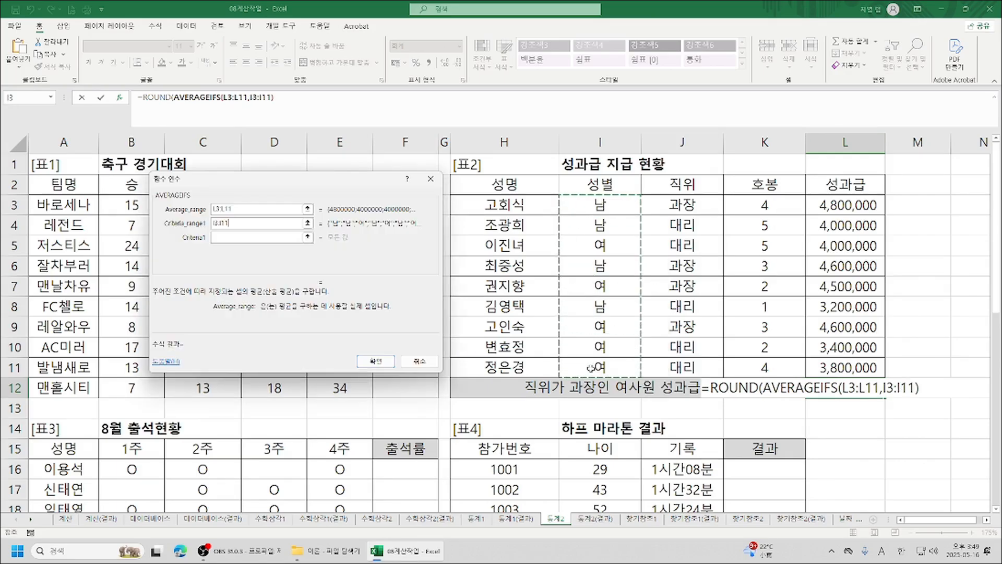
pyautogui.press('Tab')
pyautogui.press('Hangul')
pyautogui.write('여')
pyautogui.press('BackSpace')
pyautogui.press('BackSpace')
pyautogui.write('여')
pyautogui.press('Tab')
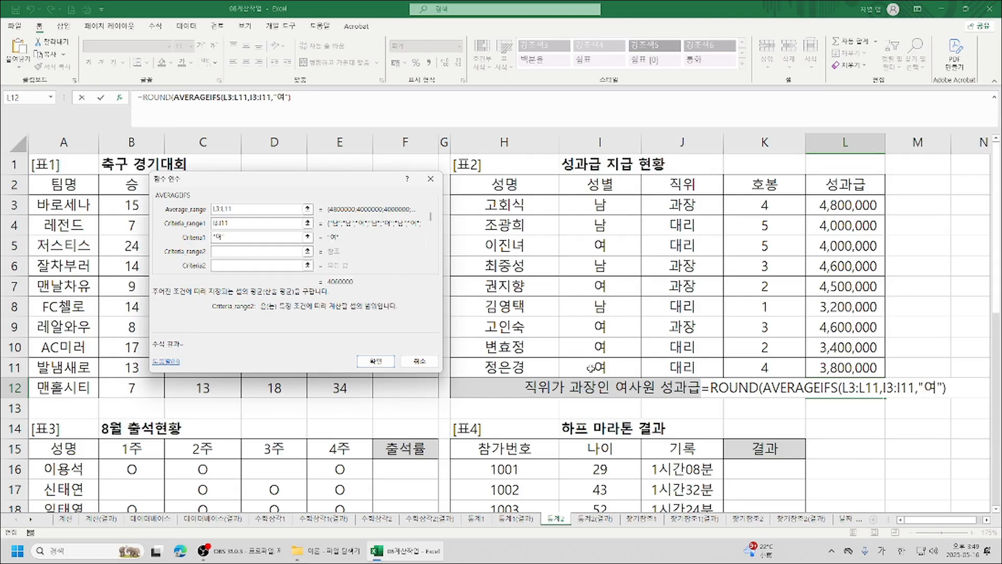
# - Set the second AVERAGEIFS condition to the 직위 range J3:J11 with the criterion "과장"
pyautogui.moveTo(666, 204); pyautogui.dragTo(674, 367)
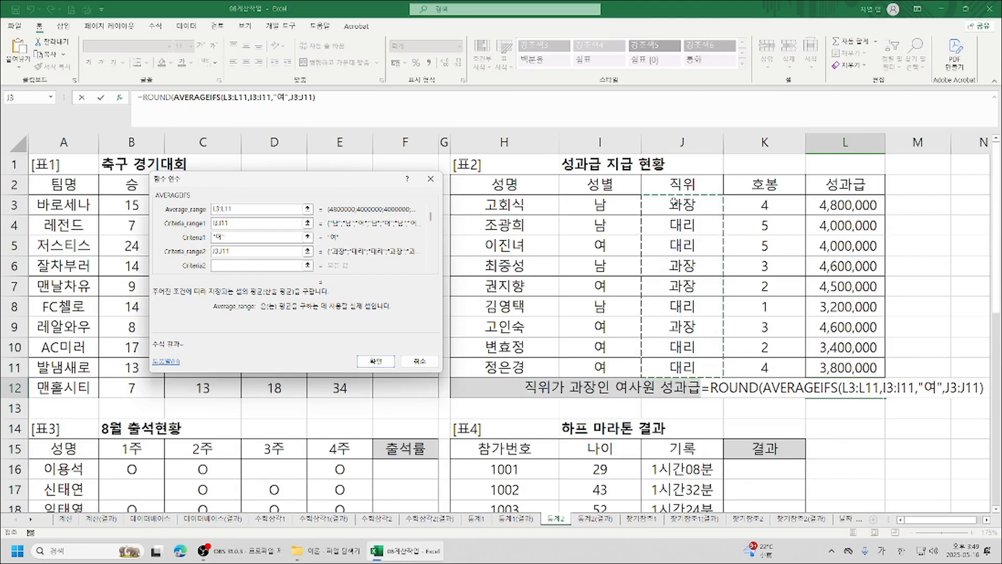
pyautogui.click(236, 263)
pyautogui.write('rhkwk')
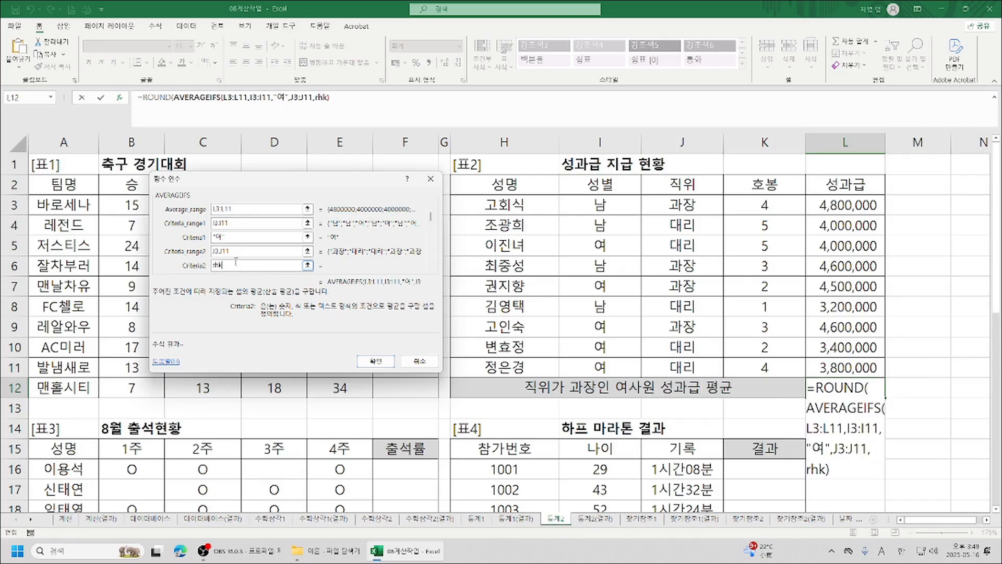
pyautogui.press('BackSpace')
pyautogui.press('BackSpace')
pyautogui.press('BackSpace')
pyautogui.press('BackSpace')
pyautogui.press('BackSpace')
pyautogui.press('Hangul')
pyautogui.write('고')
pyautogui.write('과장')
pyautogui.press('Tab')
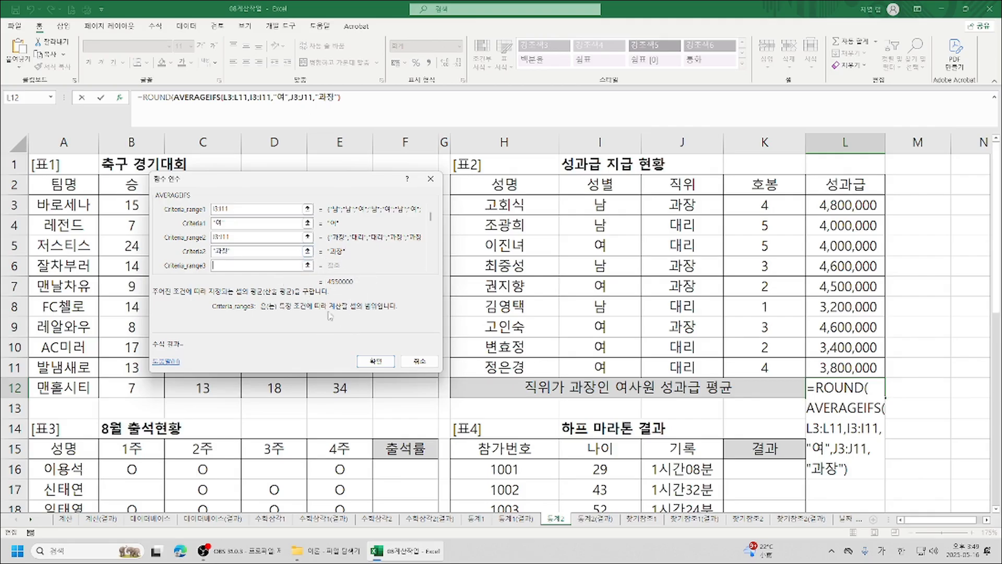
pyautogui.moveTo(336, 186); pyautogui.dragTo(450, 222)
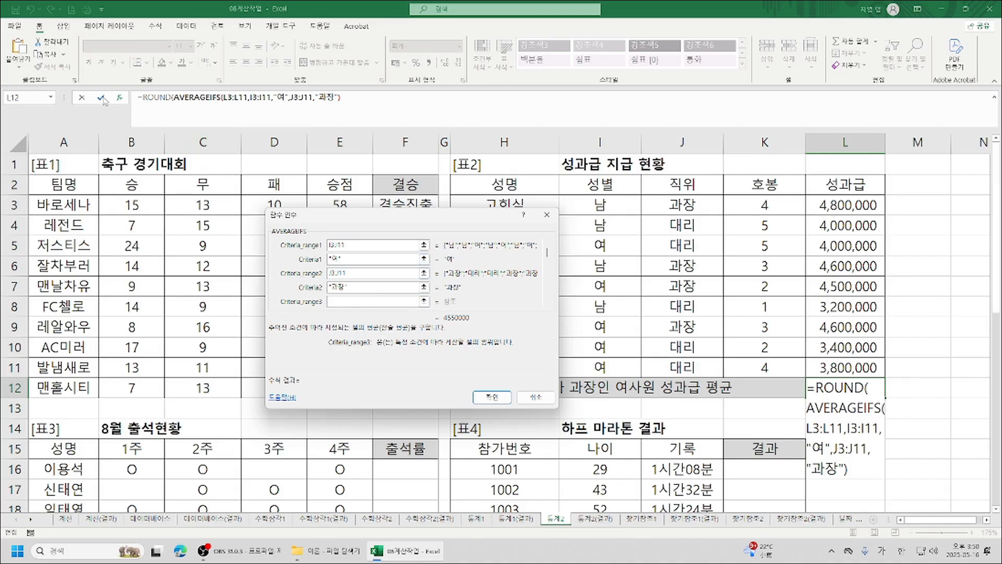
# - Return to the ROUND arguments, set the number of digits to -4, and complete the L12 formula
pyautogui.click(157, 99)
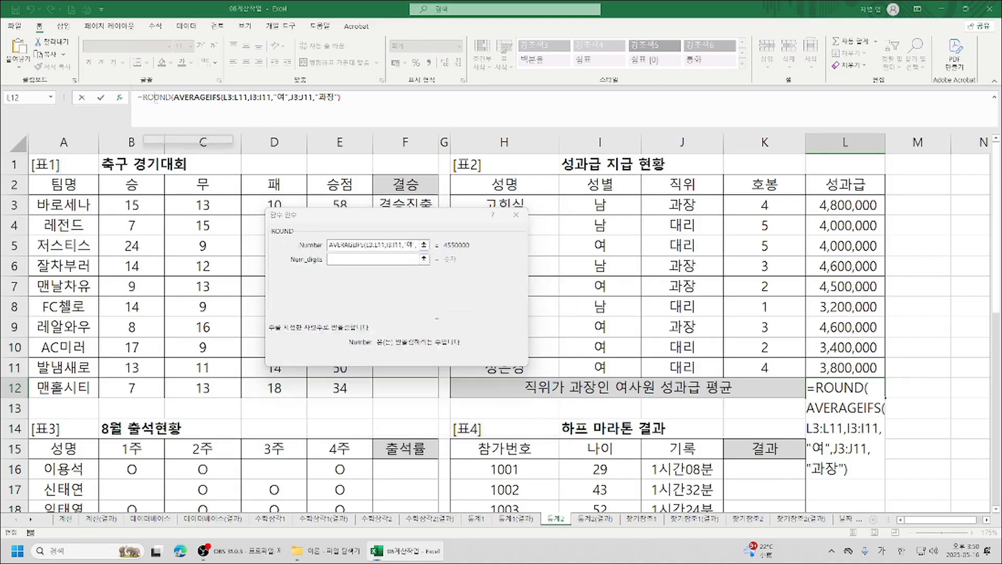
pyautogui.click(362, 263)
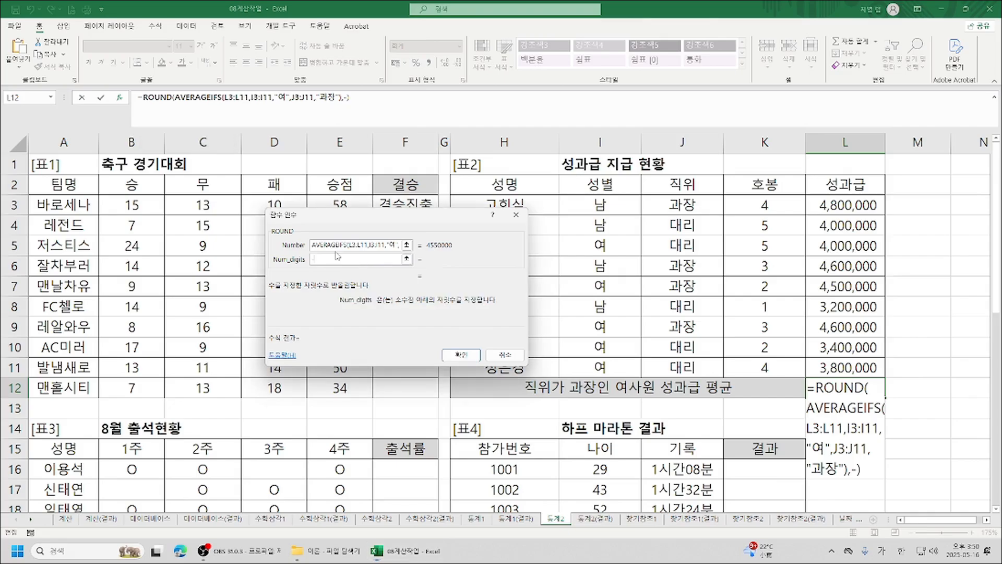
pyautogui.write('-4')
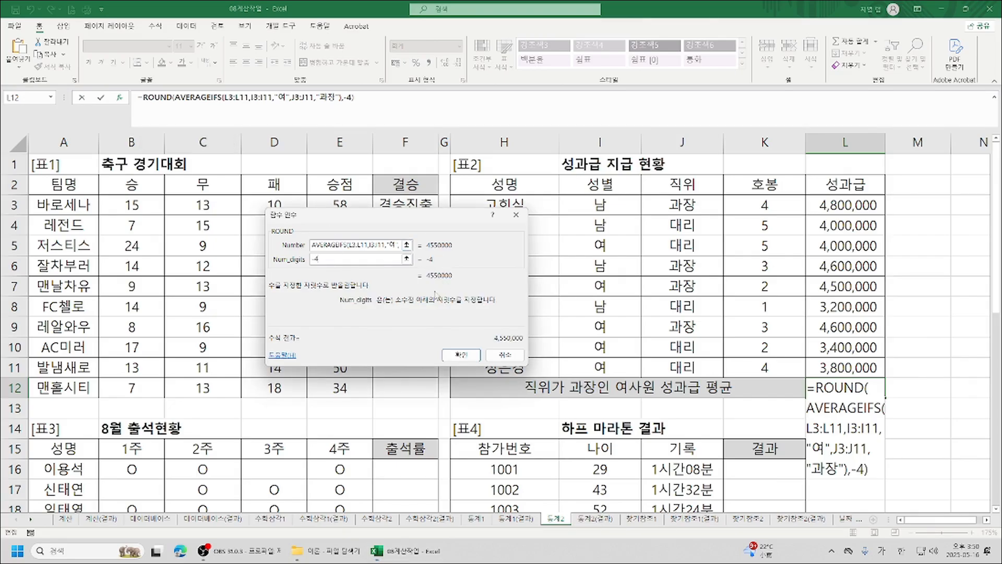
pyautogui.press('BackSpace')
pyautogui.write('5')
pyautogui.press('BackSpace')
pyautogui.write('4')
pyautogui.click(460, 360)
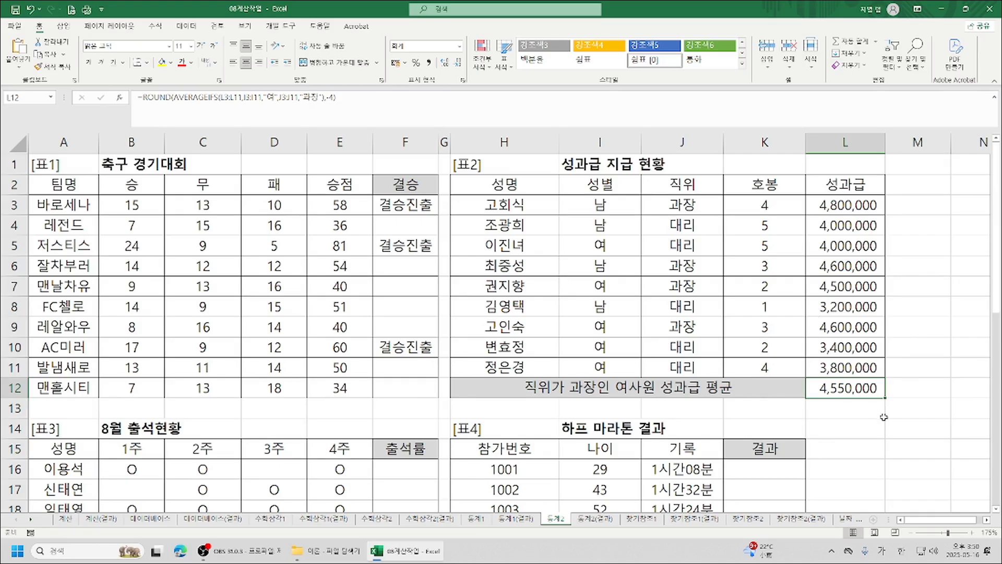
# - Clear L12 and start its formula again as ROUND with AVERAGEIFS nested inside
pyautogui.press('Delete')
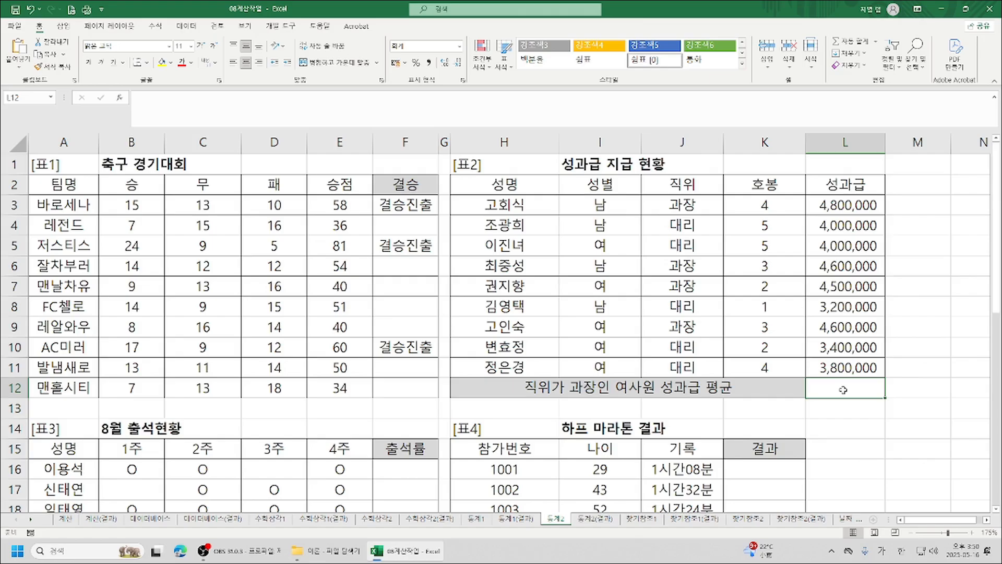
pyautogui.write('=')
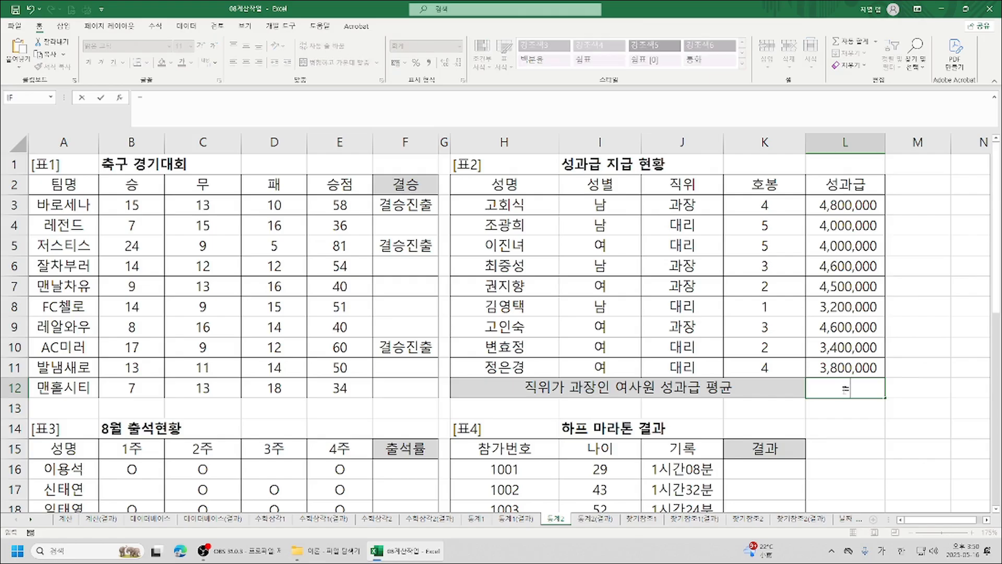
pyautogui.write('ㅁ')
pyautogui.press('BackSpace')
pyautogui.press('Hangul')
pyautogui.write('ro')
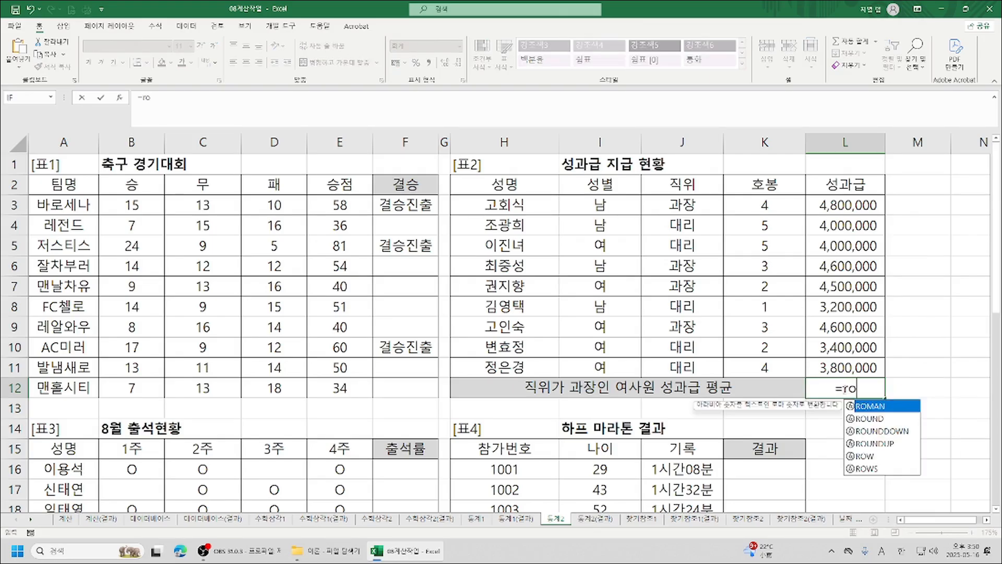
pyautogui.doubleClick(913, 419)
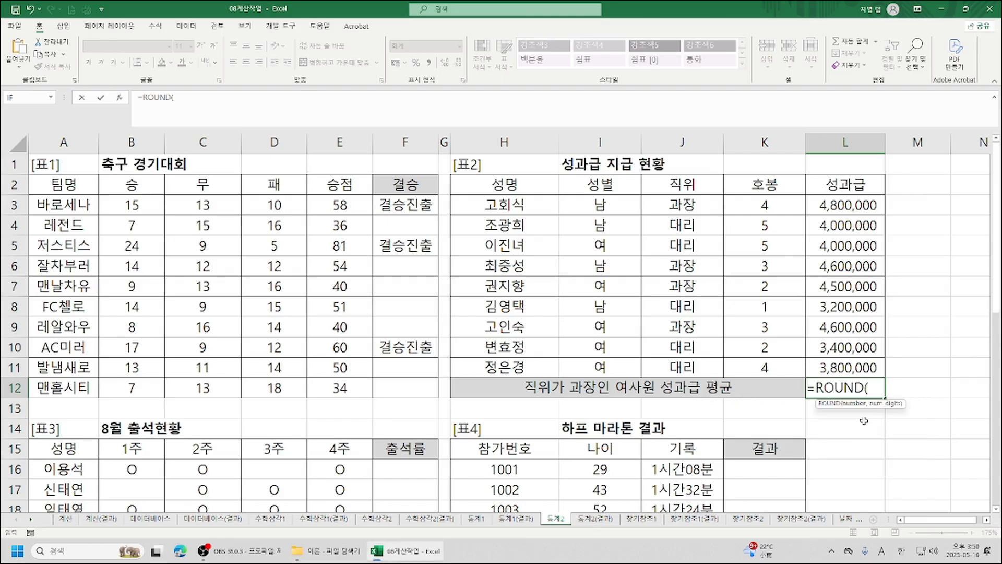
pyautogui.write('da')
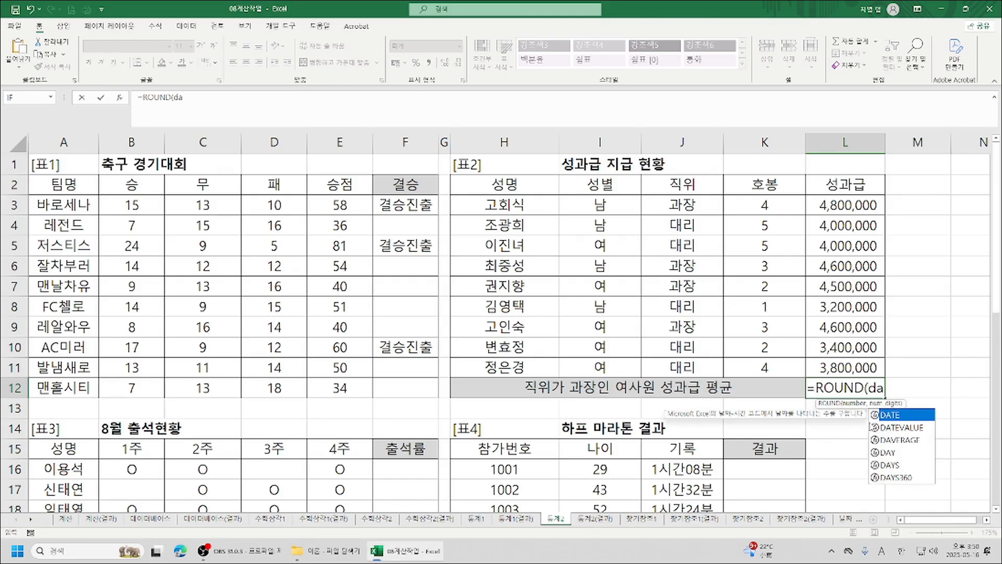
pyautogui.press('BackSpace')
pyautogui.press('BackSpace')
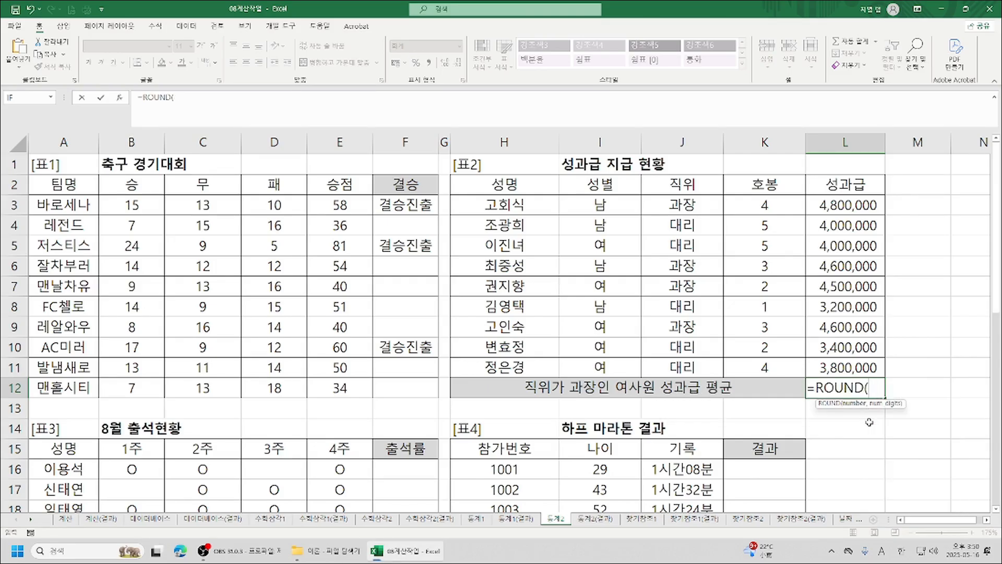
pyautogui.write('av')
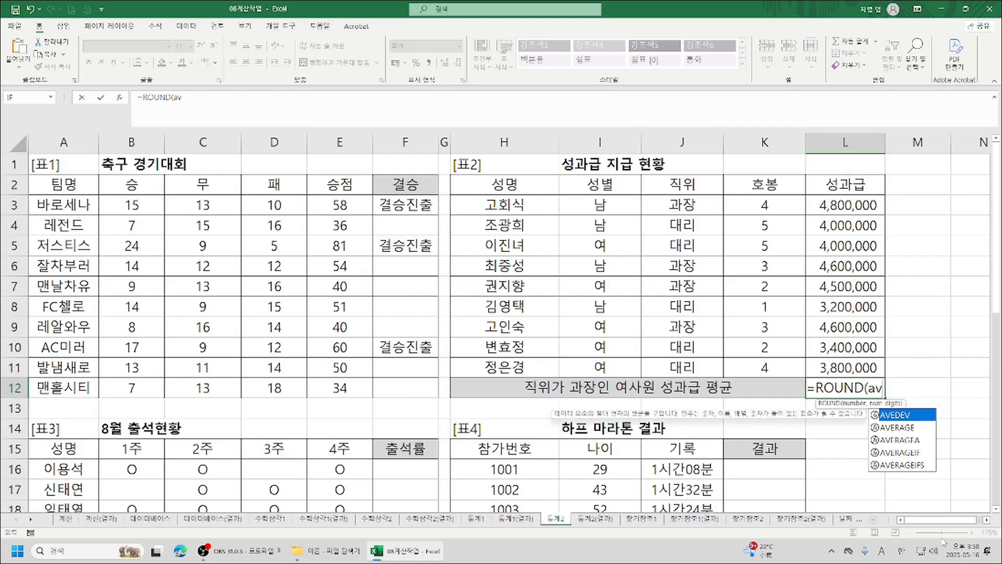
pyautogui.click(906, 465)
pyautogui.doubleClick(906, 465)
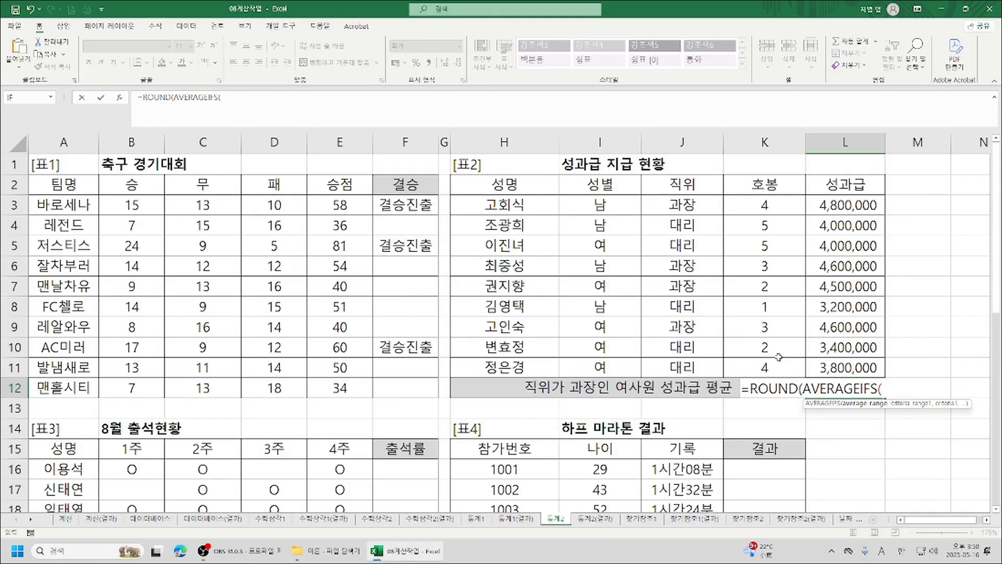
# - Open the AVERAGEIFS arguments and set L3:L11 of the 성과급 column as the average range
pyautogui.click(118, 99)
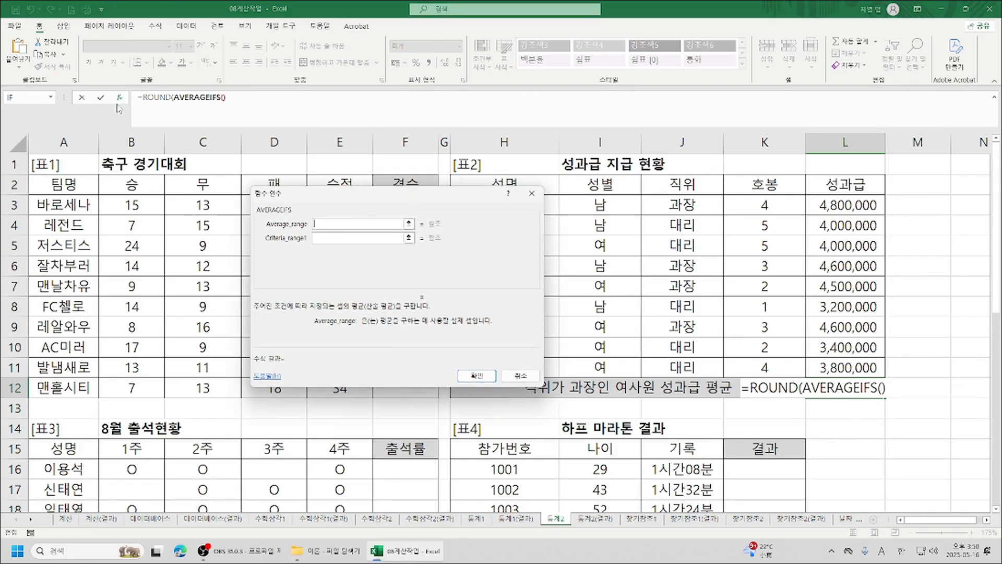
pyautogui.moveTo(404, 199); pyautogui.dragTo(276, 173)
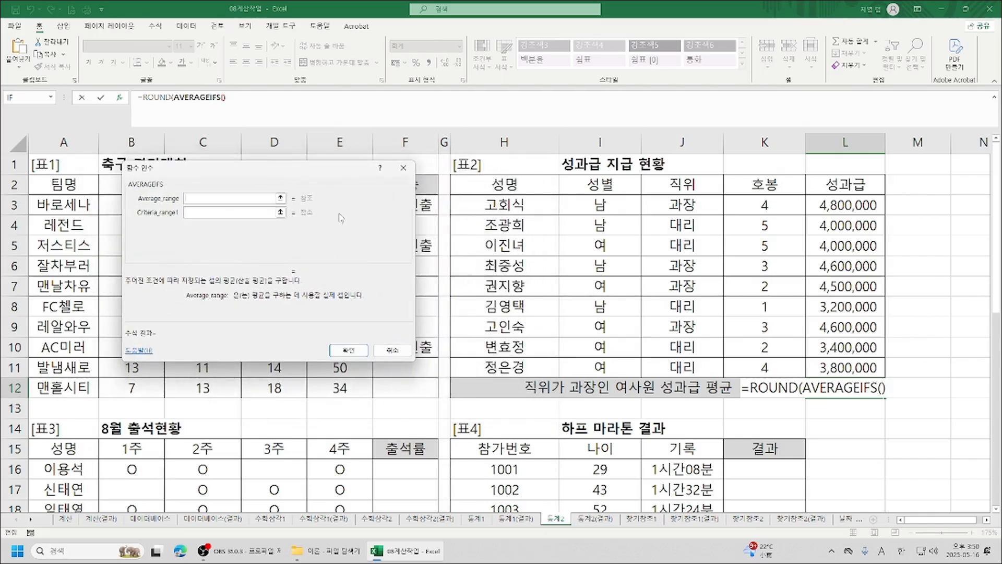
pyautogui.moveTo(841, 208); pyautogui.dragTo(844, 362)
pyautogui.press('Tab')
# - Enter I3:I11 as the first criteria range with "여" as its criterion
pyautogui.moveTo(595, 201); pyautogui.dragTo(600, 367)
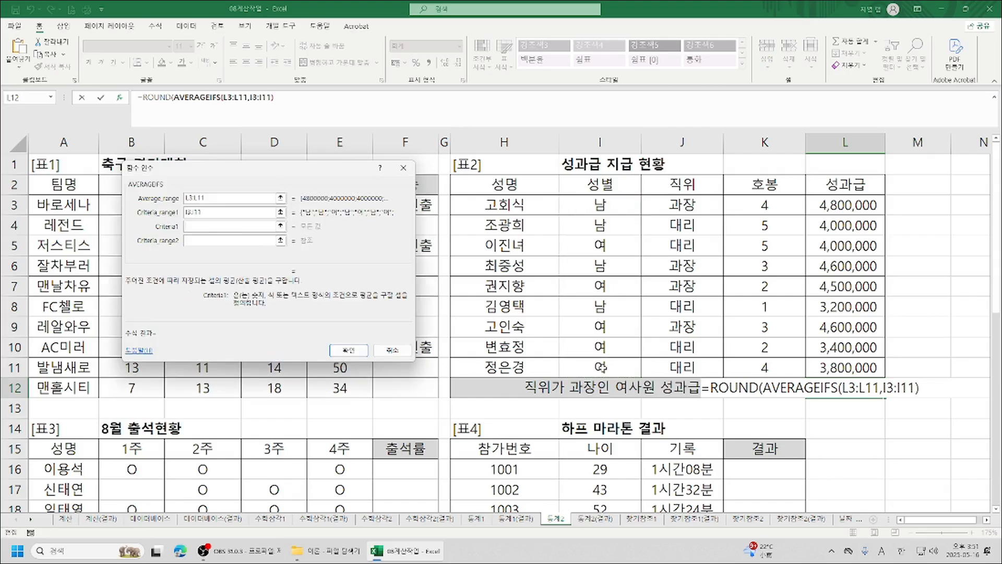
pyautogui.press('Tab')
pyautogui.press('Hangul')
pyautogui.write('여')
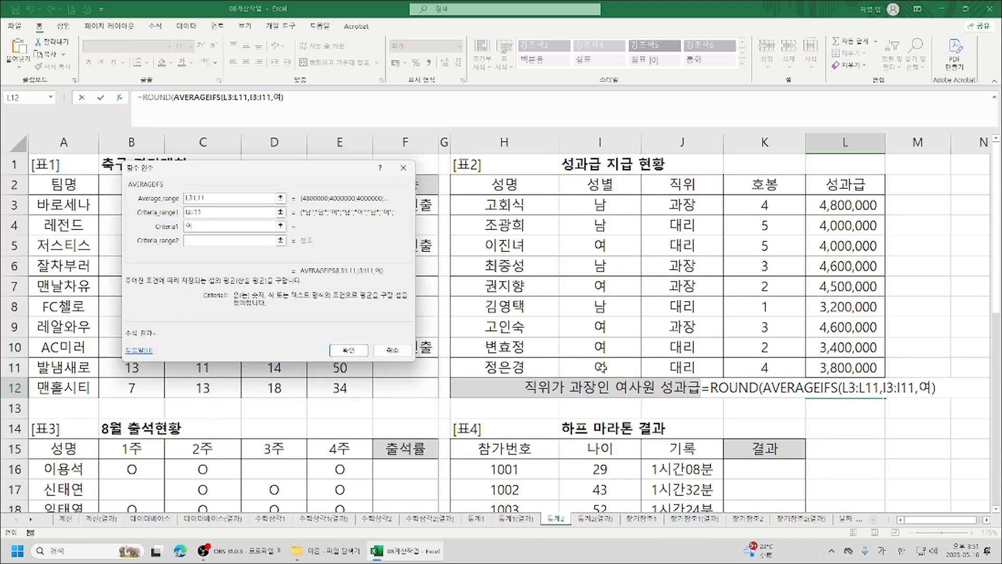
pyautogui.press('Tab')
# - Enter J3:J11 as the second criteria range with "과장" as its criterion
pyautogui.moveTo(675, 212); pyautogui.dragTo(676, 367)
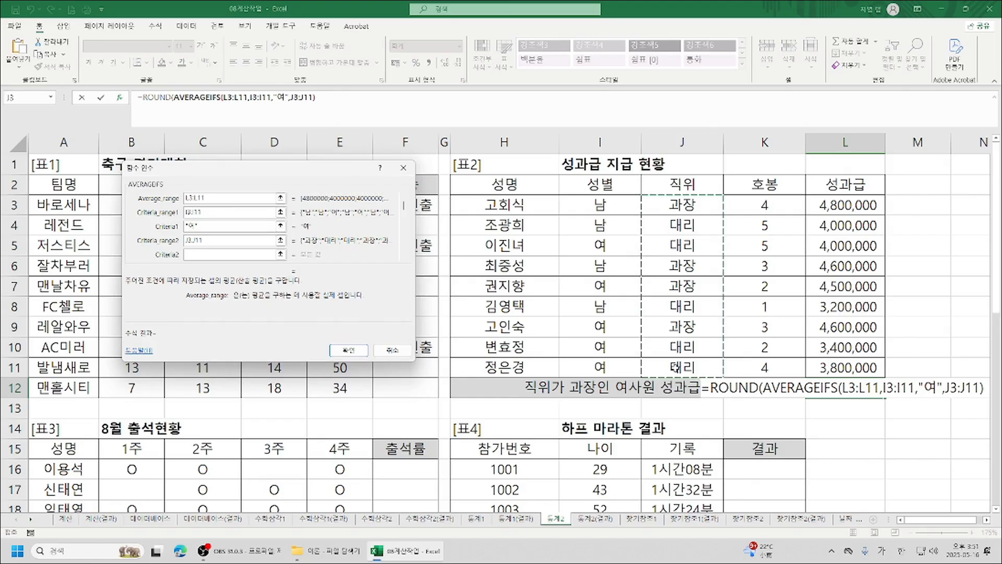
pyautogui.press('Tab')
pyautogui.write('과장')
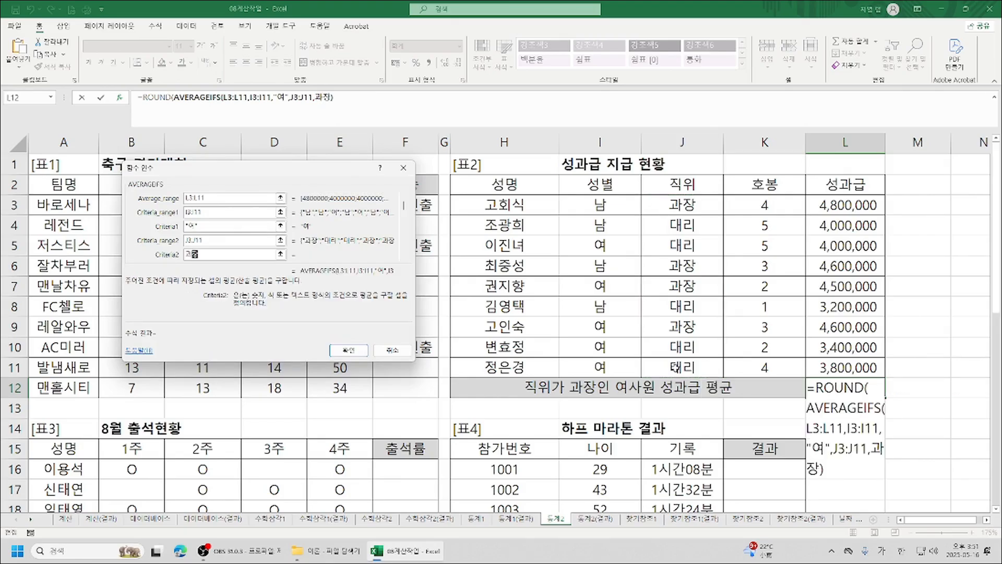
pyautogui.press('Tab')
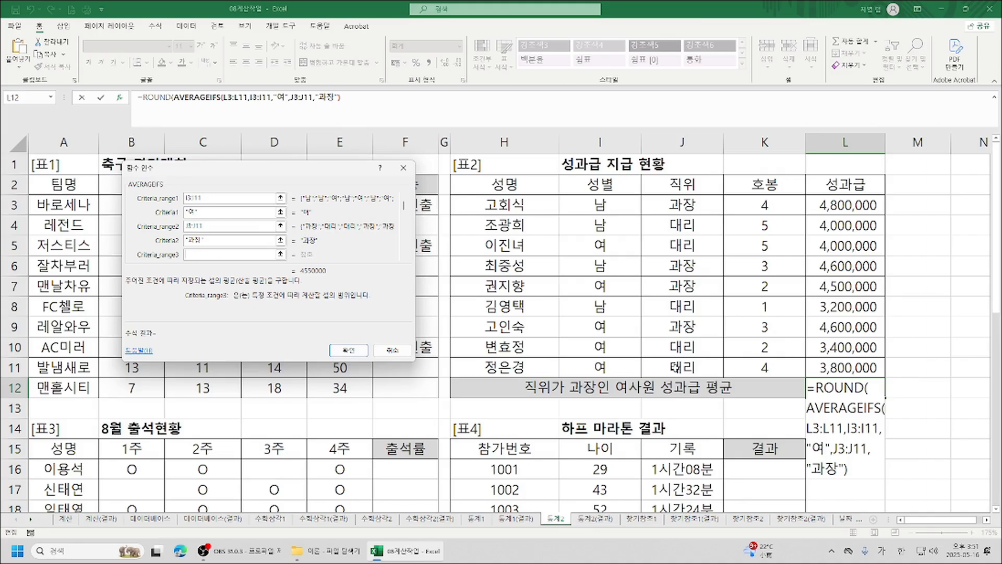
# - Switch to the outer ROUND arguments, set Num_digits to -4, and finish the formula in L12
pyautogui.click(154, 98)
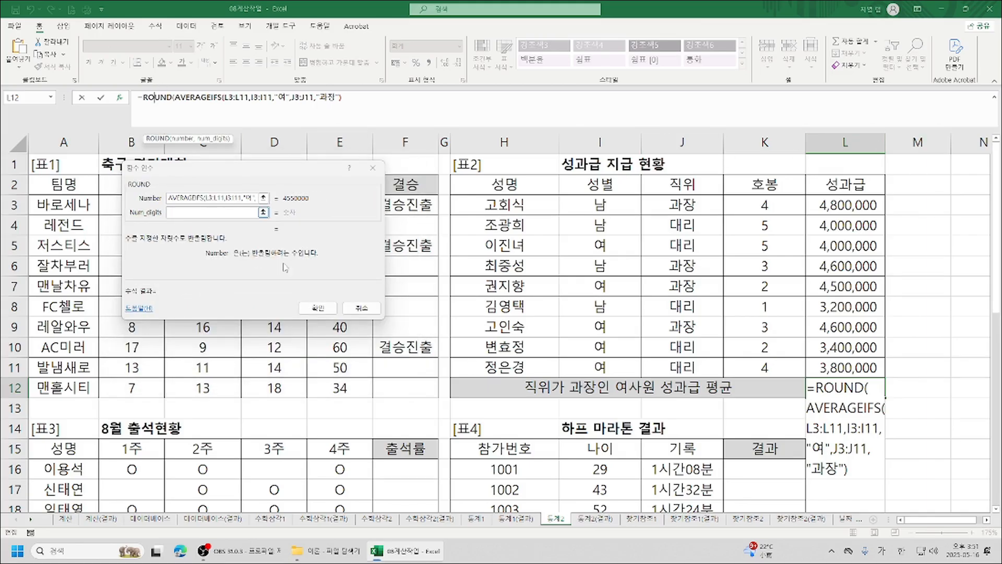
pyautogui.click(203, 213)
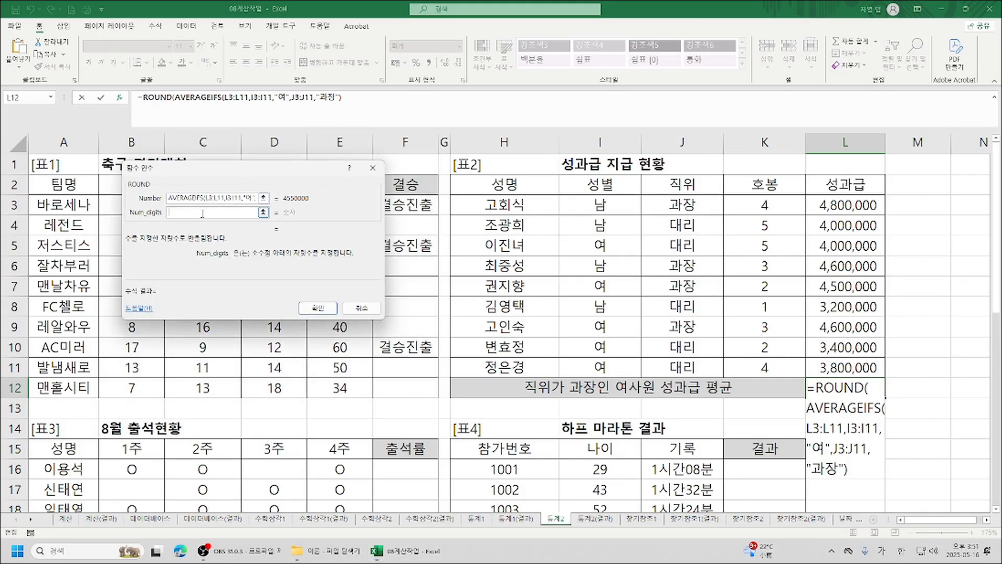
pyautogui.write('-4')
pyautogui.click(318, 308)
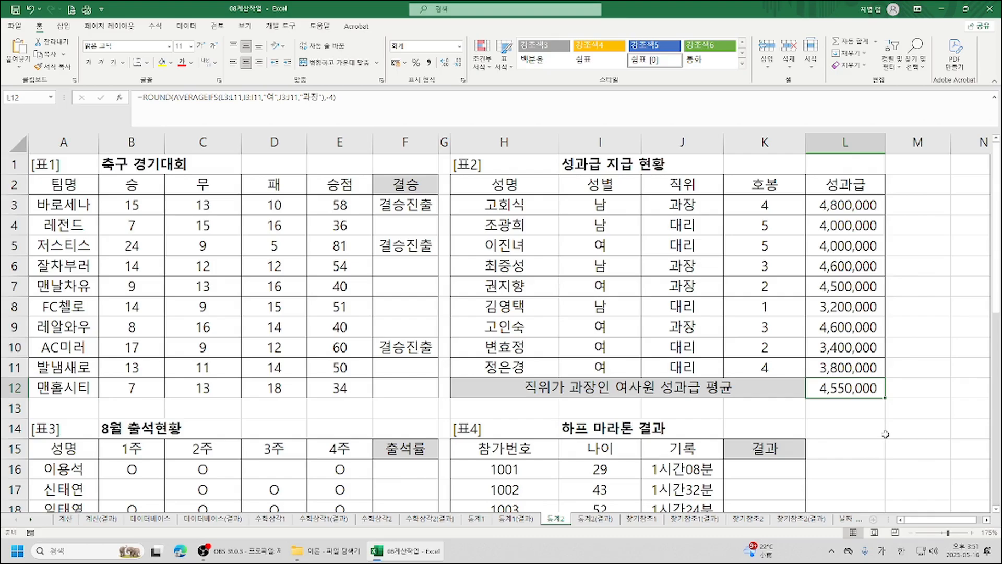
# - Examine the weekly attendance marks in row 16 of 표3 that determine the 출석률
pyautogui.scroll(-4, 886, 435)
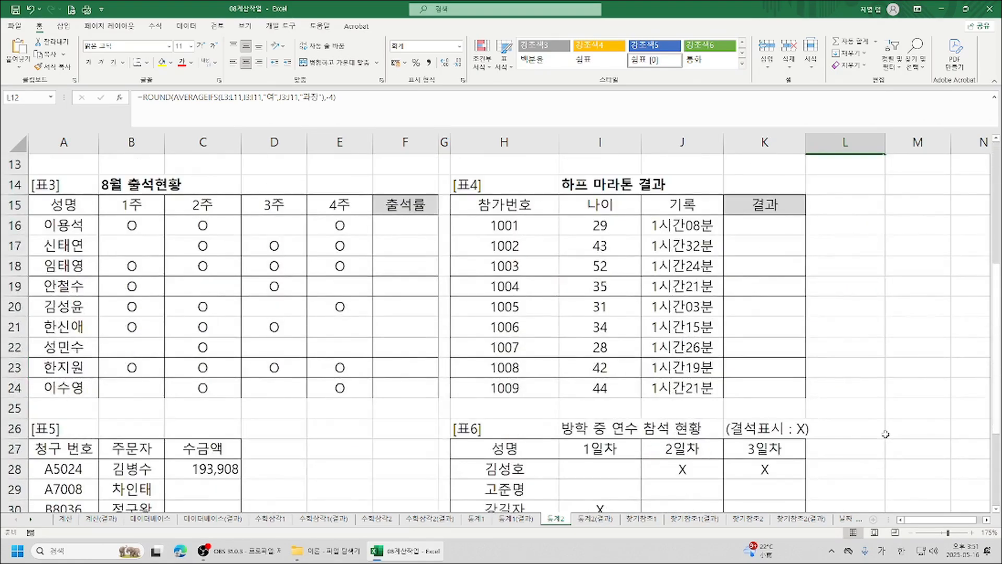
pyautogui.click(406, 223)
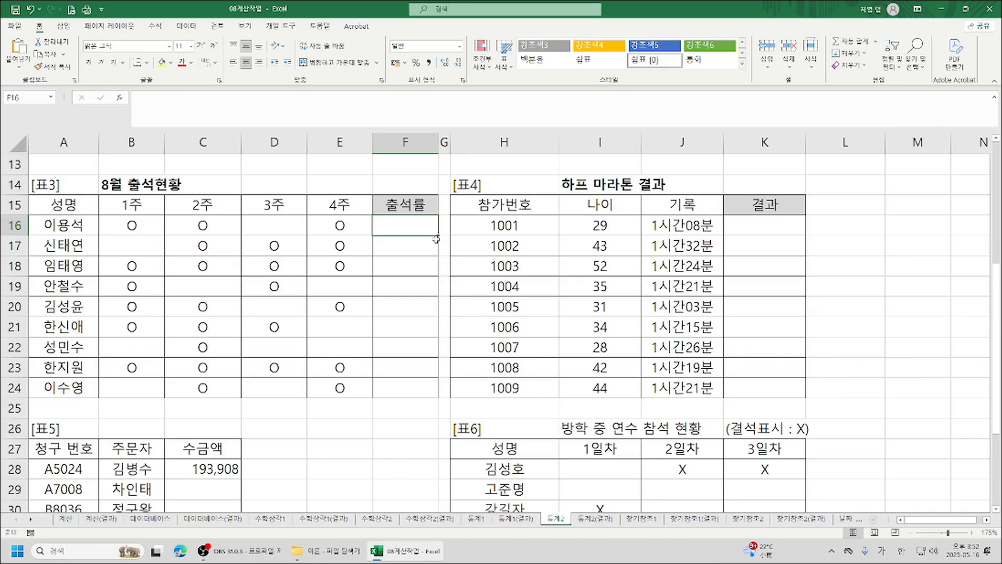
pyautogui.click(118, 227)
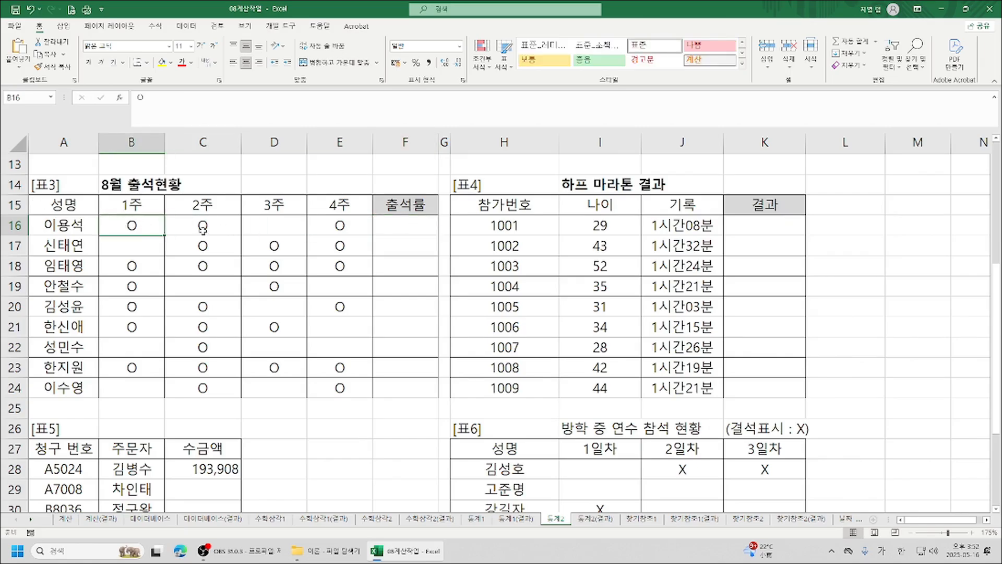
pyautogui.click(352, 224)
pyautogui.click(124, 226)
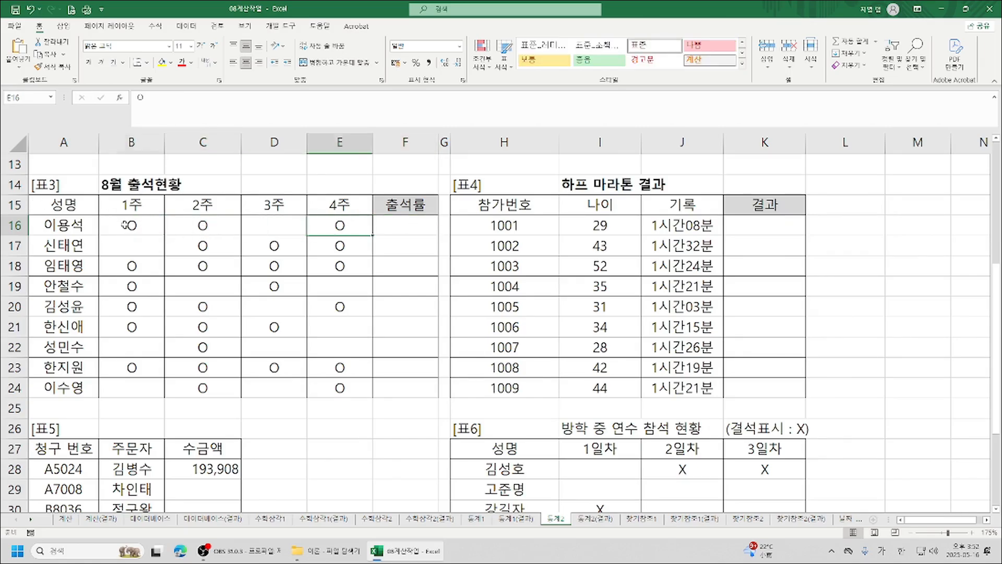
pyautogui.click(202, 226)
pyautogui.click(340, 225)
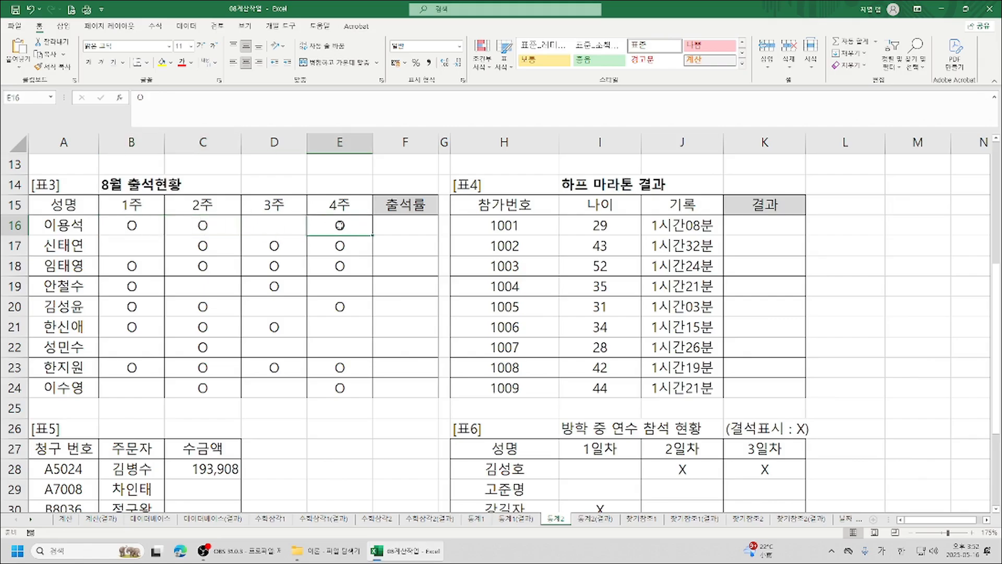
pyautogui.click(134, 225)
pyautogui.click(201, 224)
pyautogui.click(336, 230)
# - Count the attendance marks in F16 with =COUNTA(B16:E16) and copy the formula down to F24
pyautogui.click(402, 228)
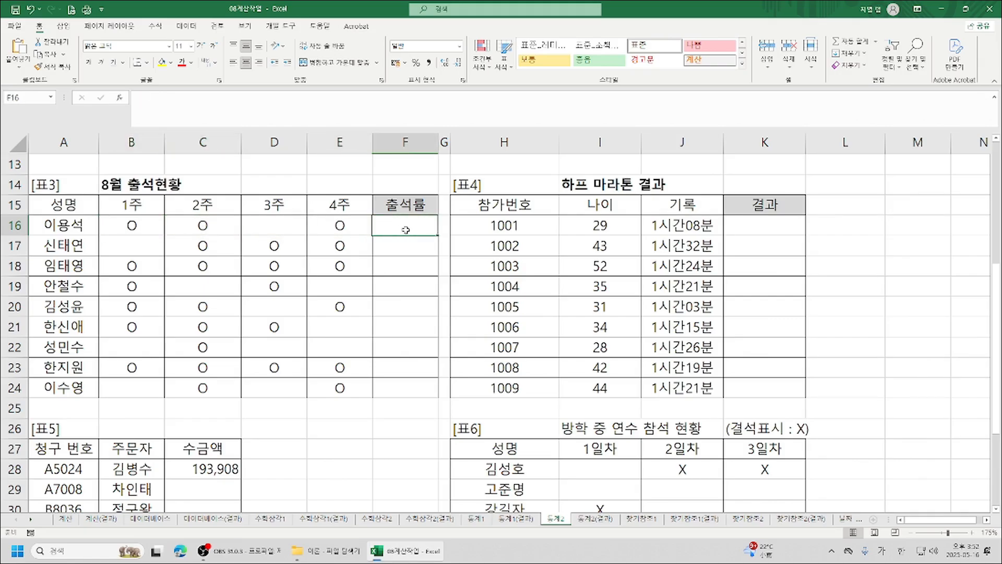
pyautogui.write('=cou')
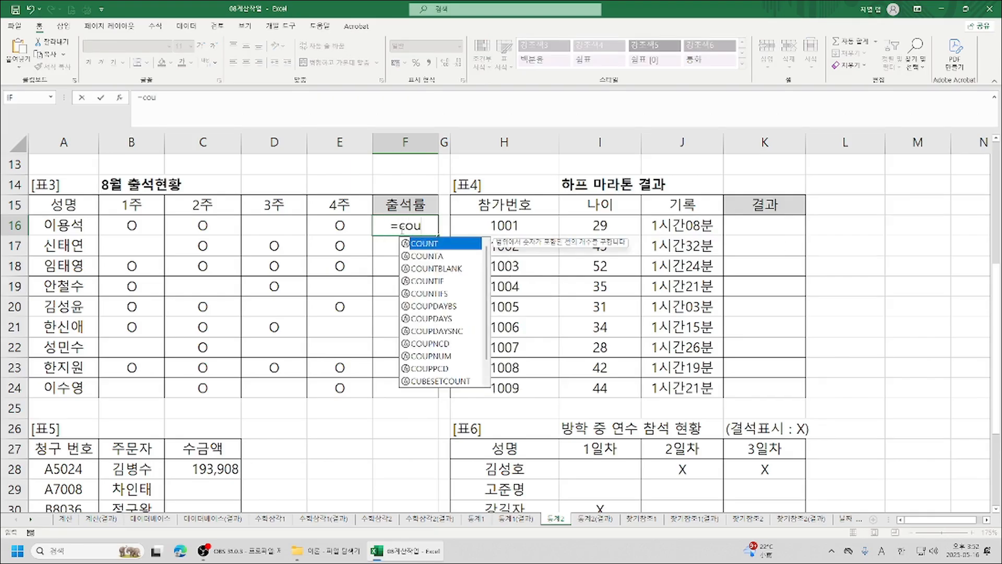
pyautogui.doubleClick(422, 257)
pyautogui.moveTo(133, 228); pyautogui.dragTo(310, 226)
pyautogui.write(')')
pyautogui.press('Return')
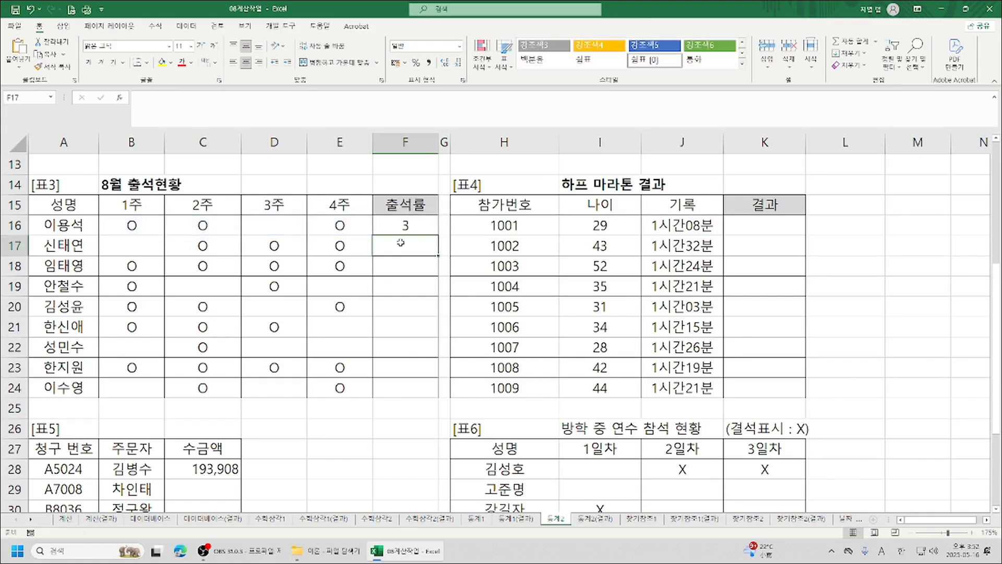
pyautogui.click(405, 225)
pyautogui.moveTo(438, 236); pyautogui.dragTo(433, 400)
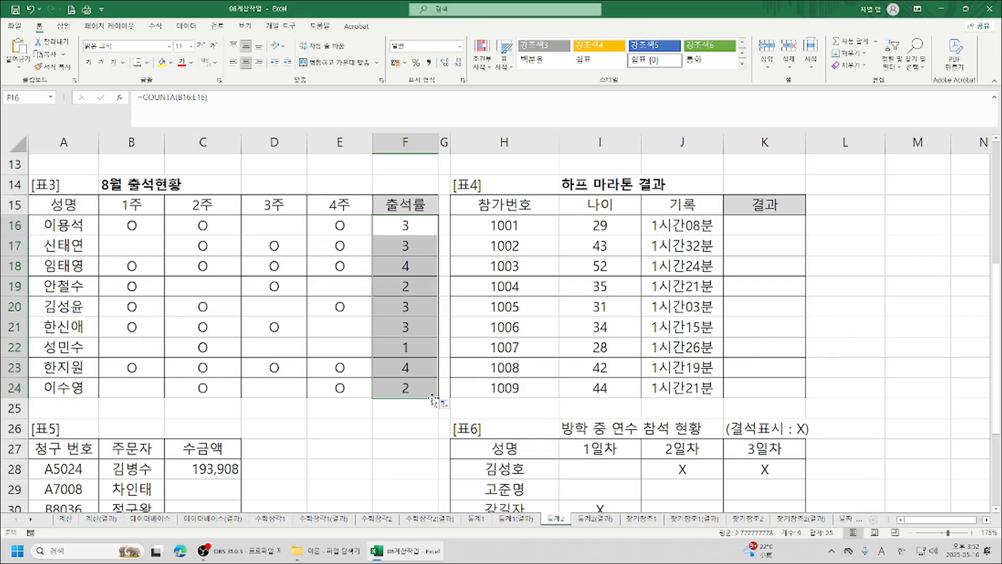
# - Clear the attendance counts from F16:F24 in the 출석률 column of 표3
pyautogui.click(135, 286)
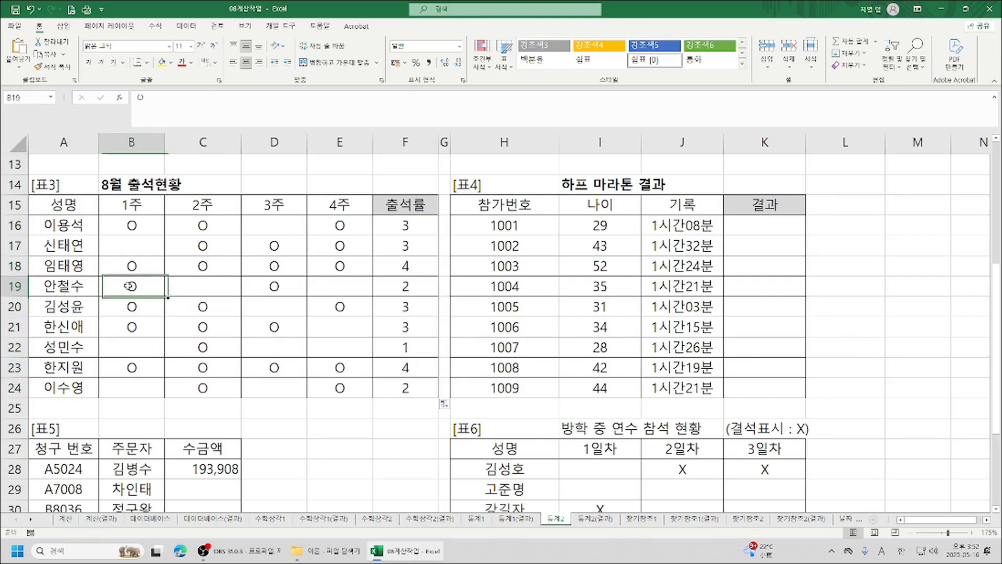
pyautogui.click(279, 287)
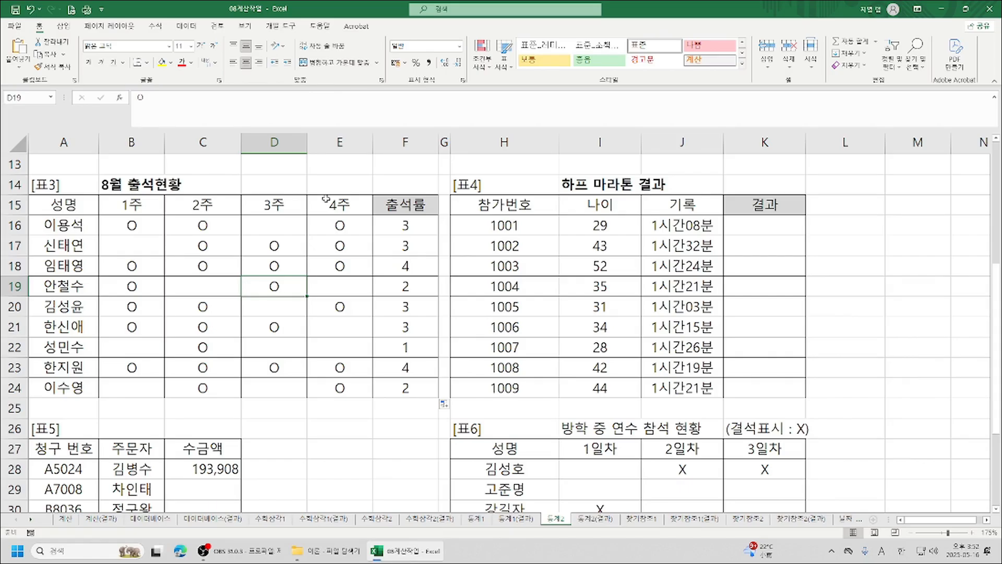
pyautogui.click(402, 227)
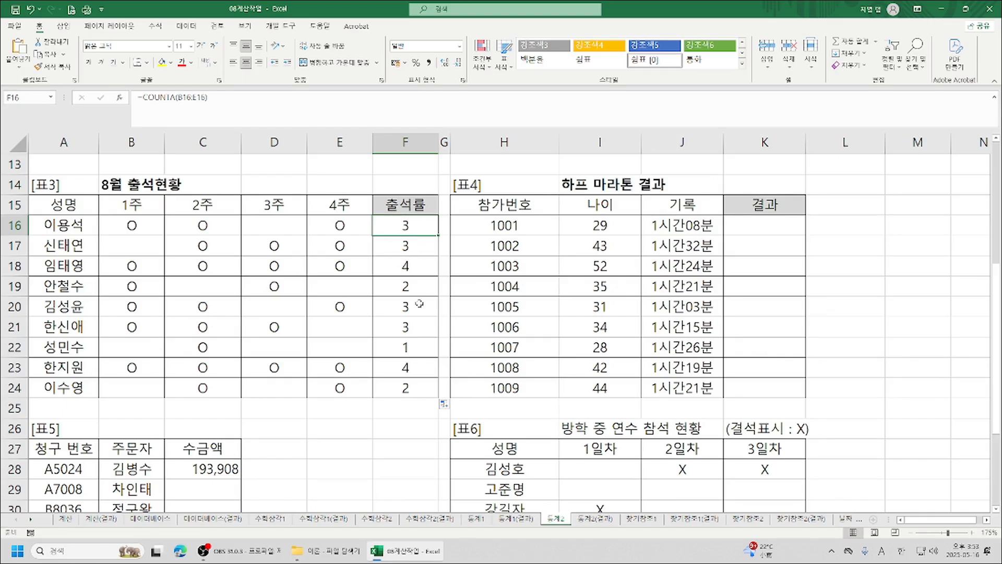
pyautogui.moveTo(396, 229); pyautogui.dragTo(423, 393)
pyautogui.press('Delete')
# - Start a CHOOSE formula in F16 with COUNTA(B16:E16) nested as its index number
pyautogui.click(406, 225)
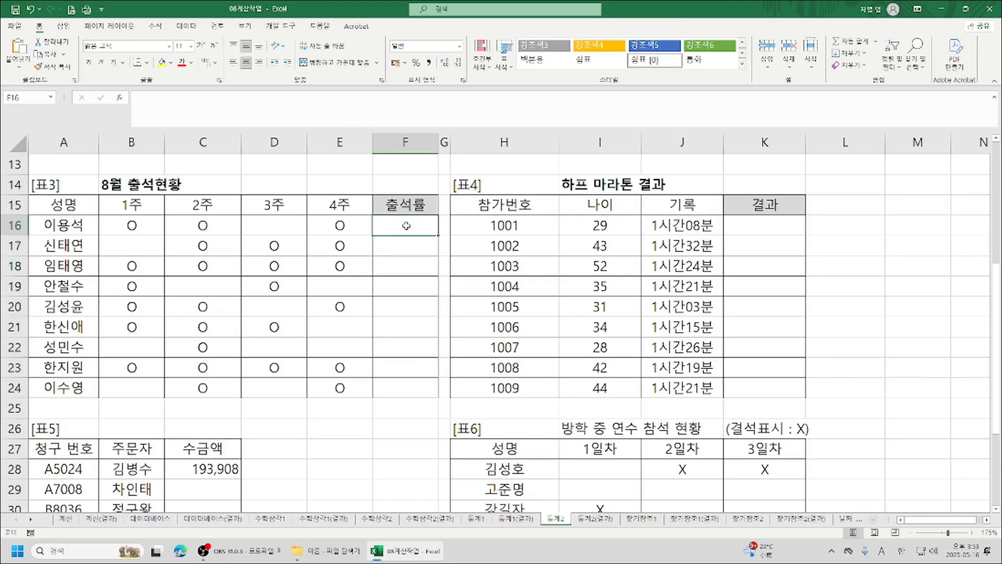
pyautogui.write('=ch')
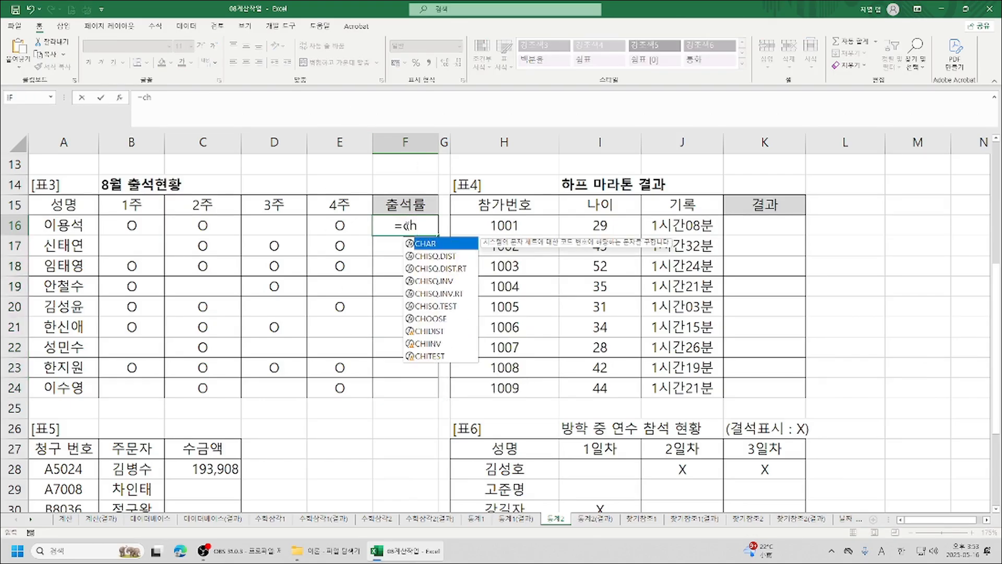
pyautogui.doubleClick(438, 317)
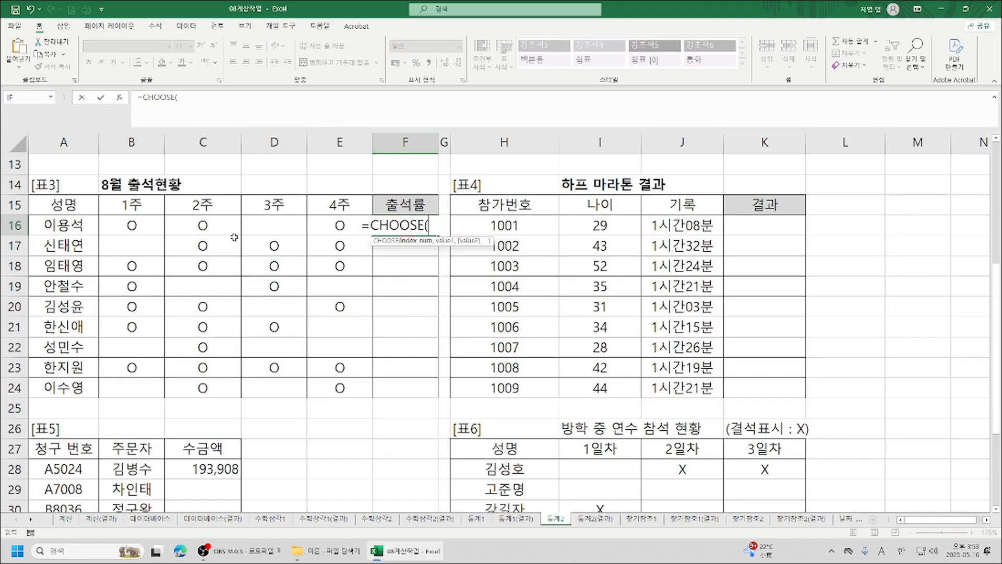
pyautogui.write('cou')
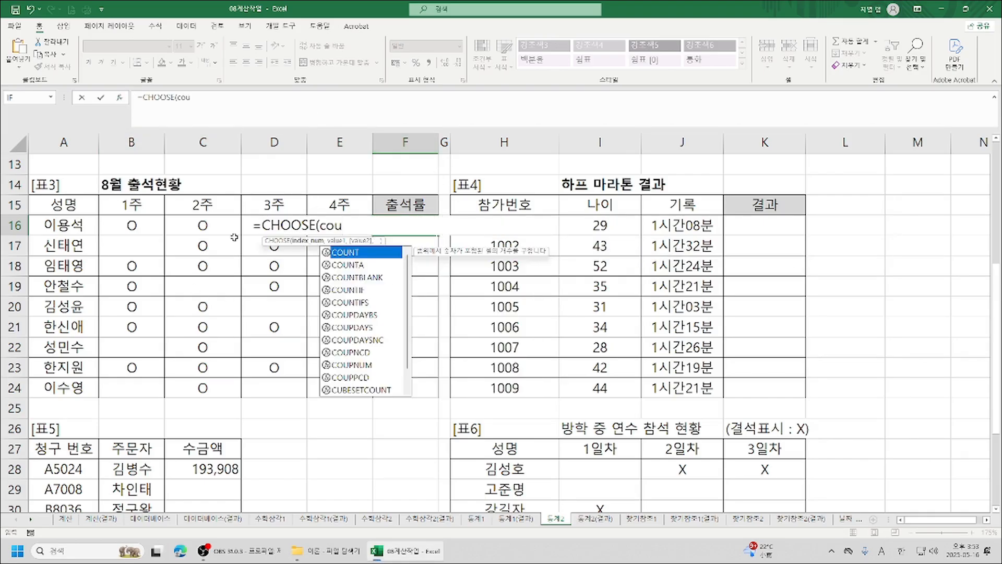
pyautogui.doubleClick(350, 266)
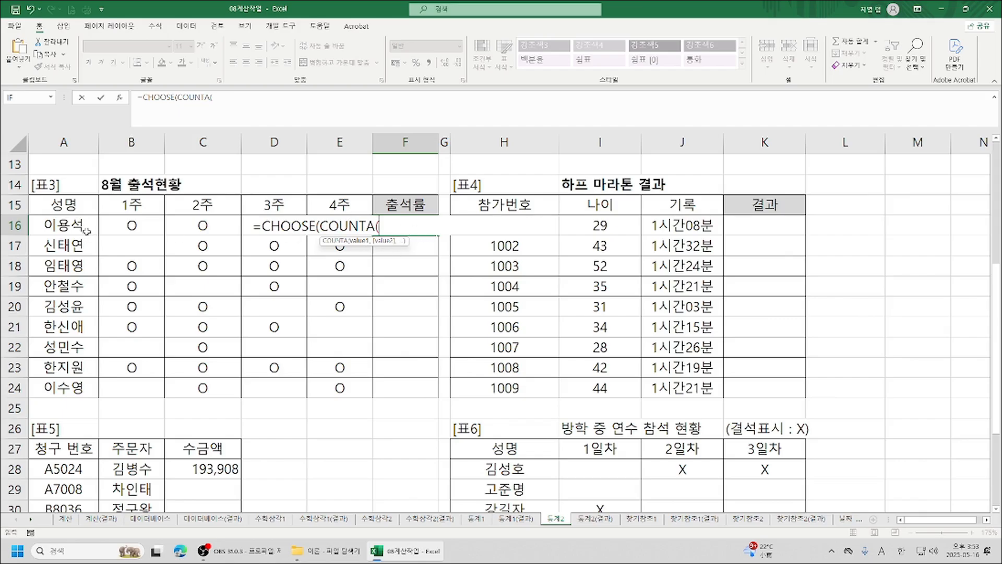
pyautogui.moveTo(120, 226); pyautogui.dragTo(339, 226)
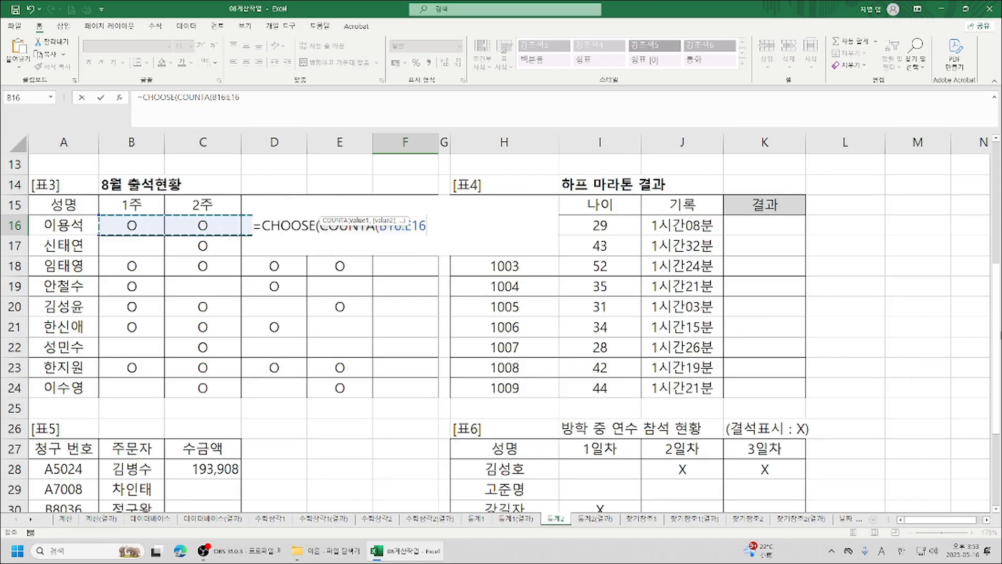
pyautogui.write(')')
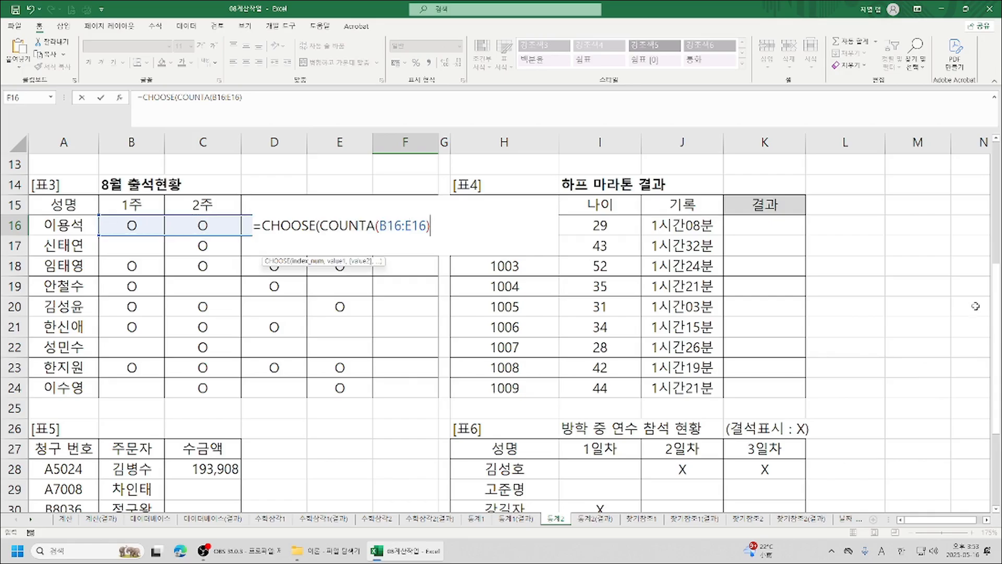
# - Open the function arguments of the outer CHOOSE and set Value1 to "25%" and Value2 to "50%"
pyautogui.click(162, 97)
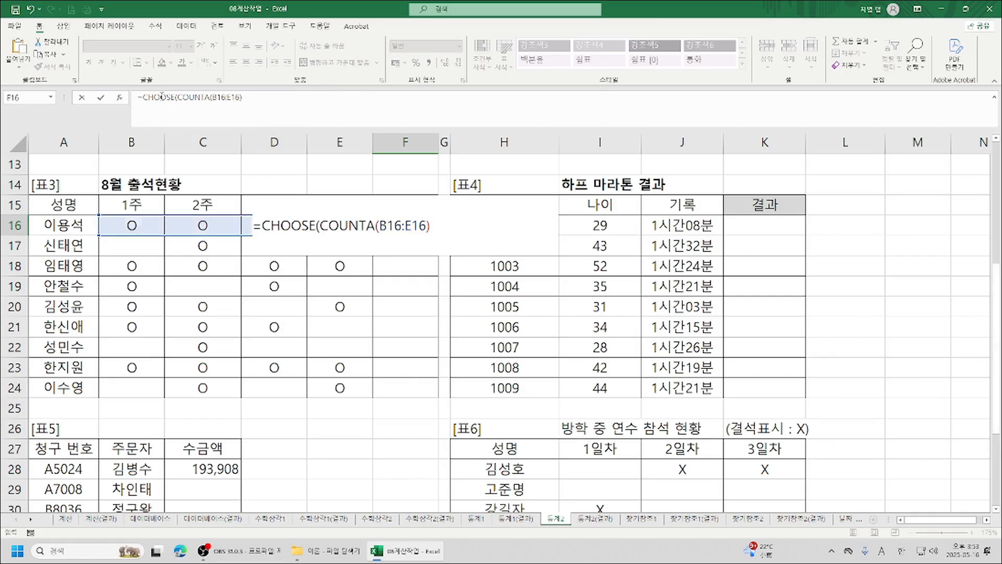
pyautogui.click(120, 98)
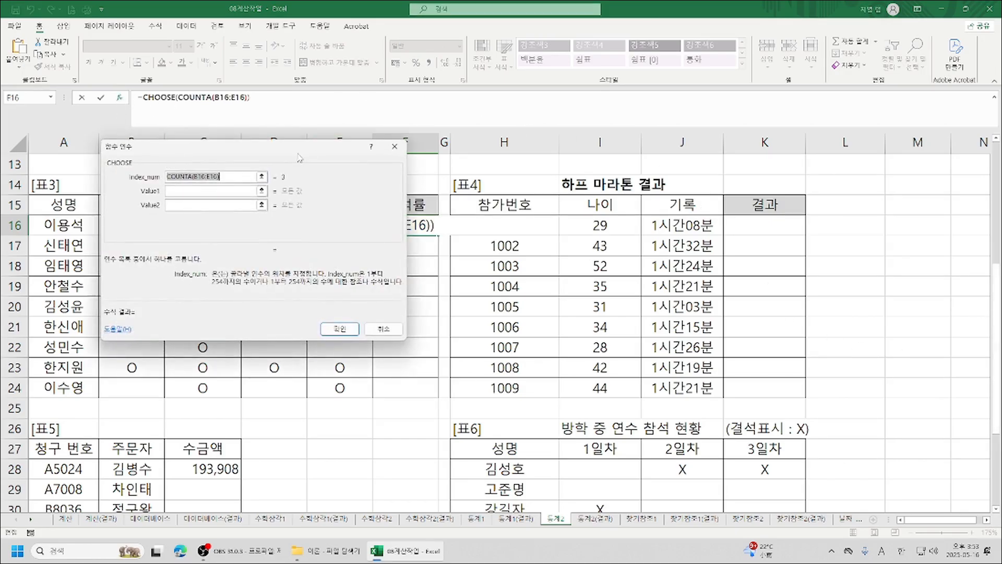
pyautogui.moveTo(374, 159); pyautogui.dragTo(791, 144)
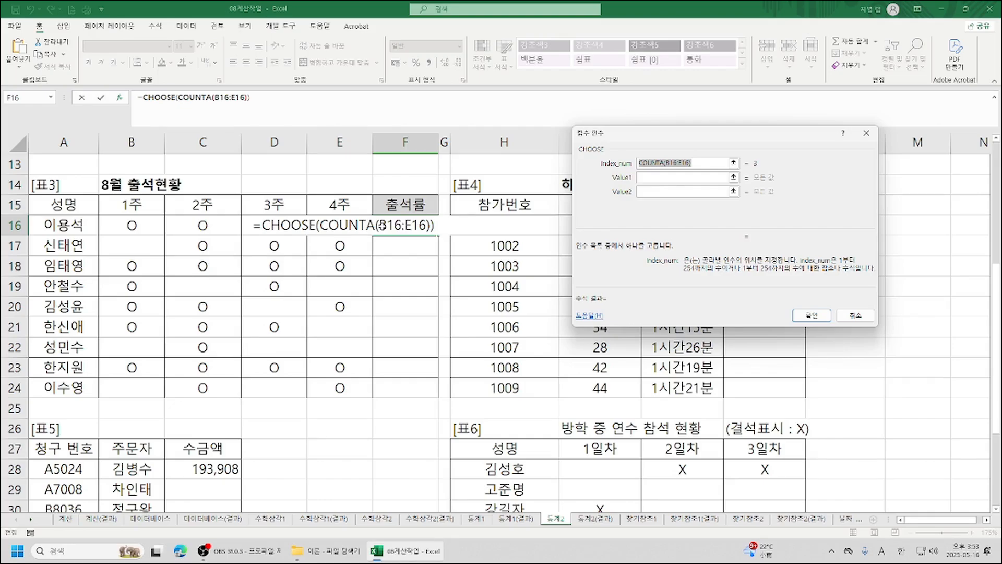
pyautogui.click(670, 178)
pyautogui.write('"25%"')
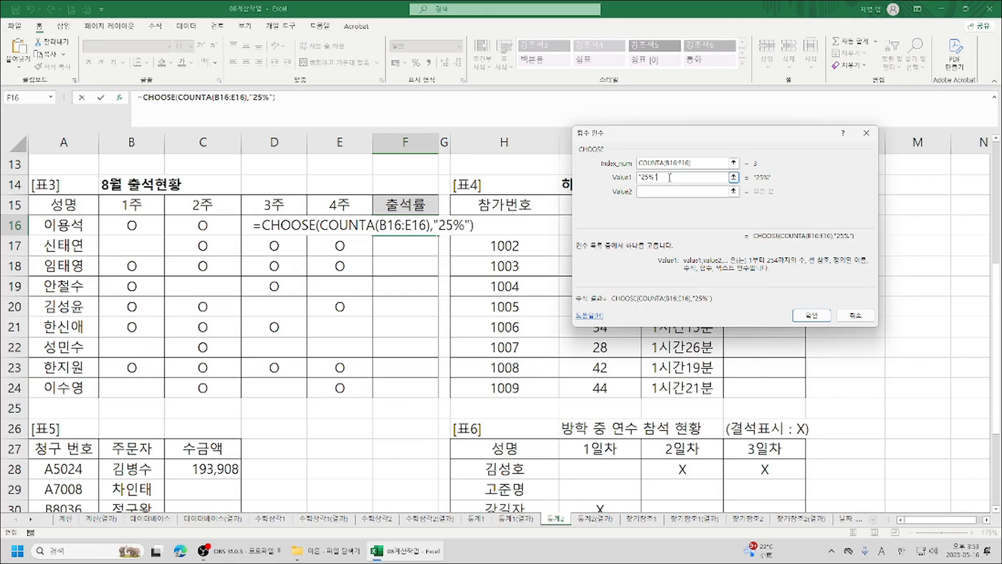
pyautogui.press('Tab')
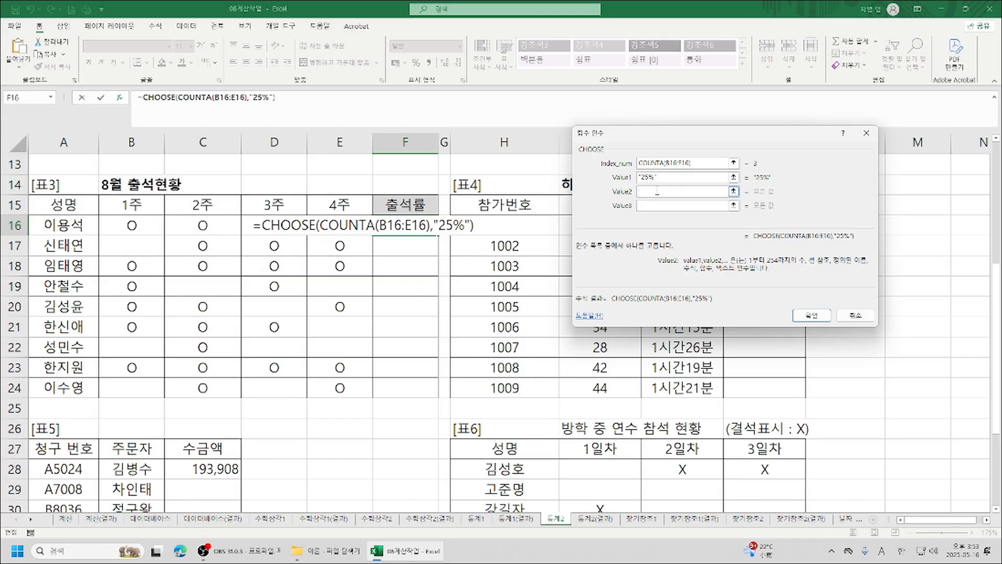
pyautogui.write('"50%"')
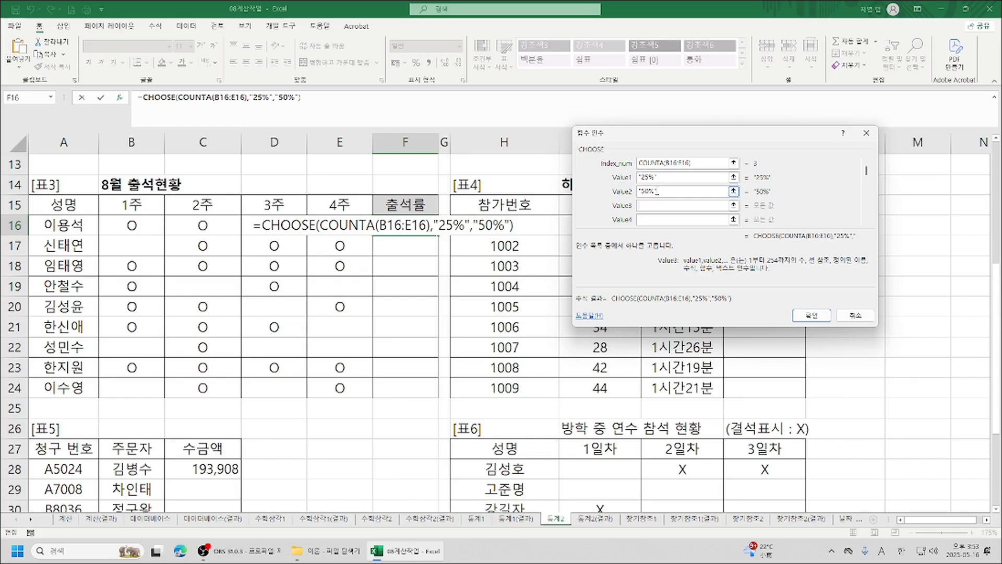
# - Set Value3 to "75%" and Value4 to "100%", finish the formula and copy it down to F24
pyautogui.press('Tab')
pyautogui.write('"')
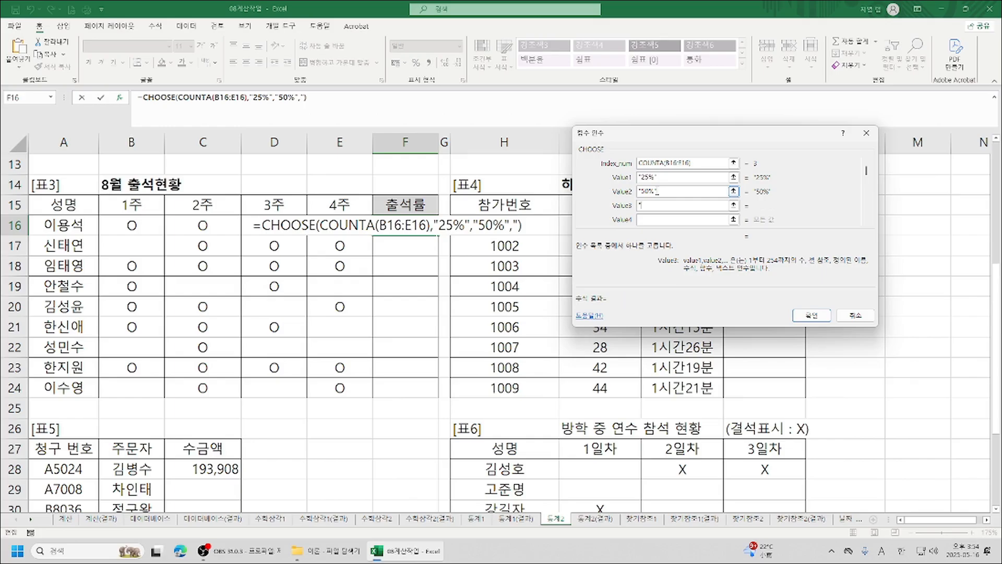
pyautogui.write('75%"')
pyautogui.press('Tab')
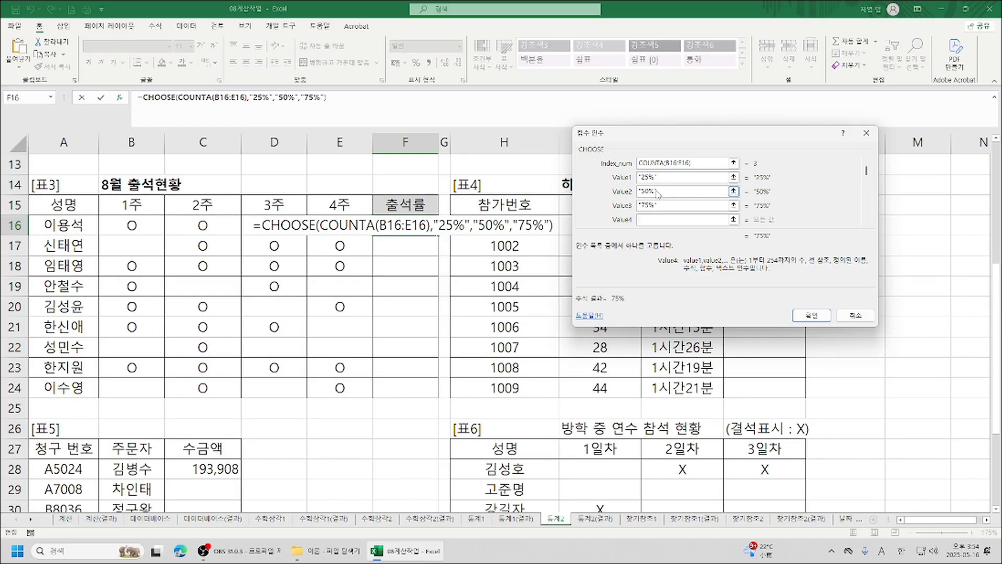
pyautogui.write('"100')
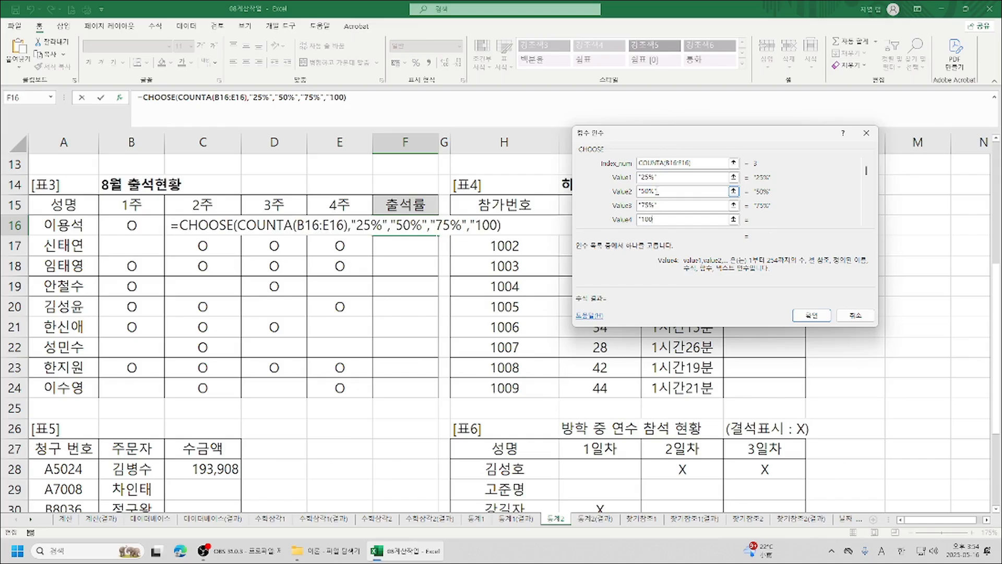
pyautogui.write('%"')
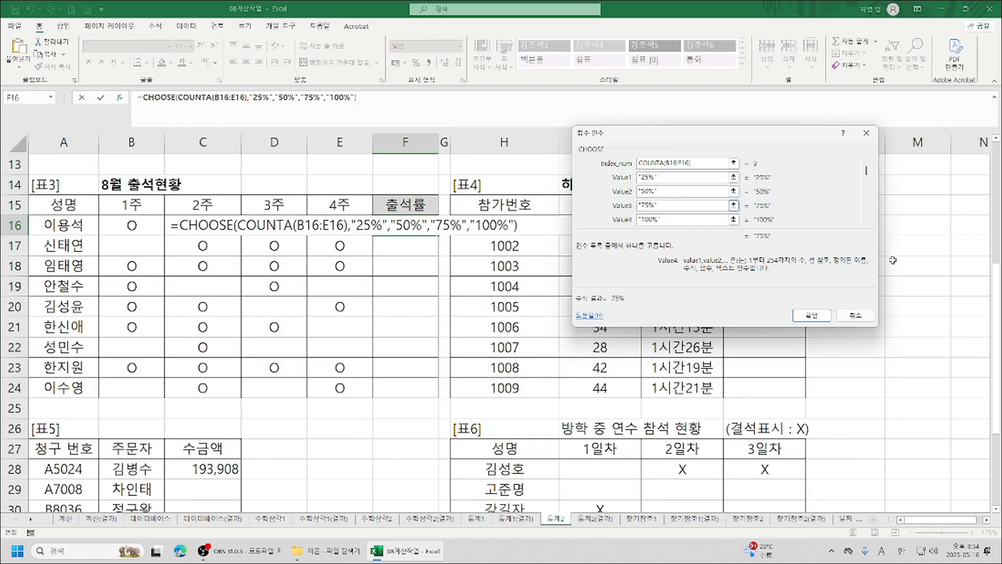
pyautogui.click(807, 316)
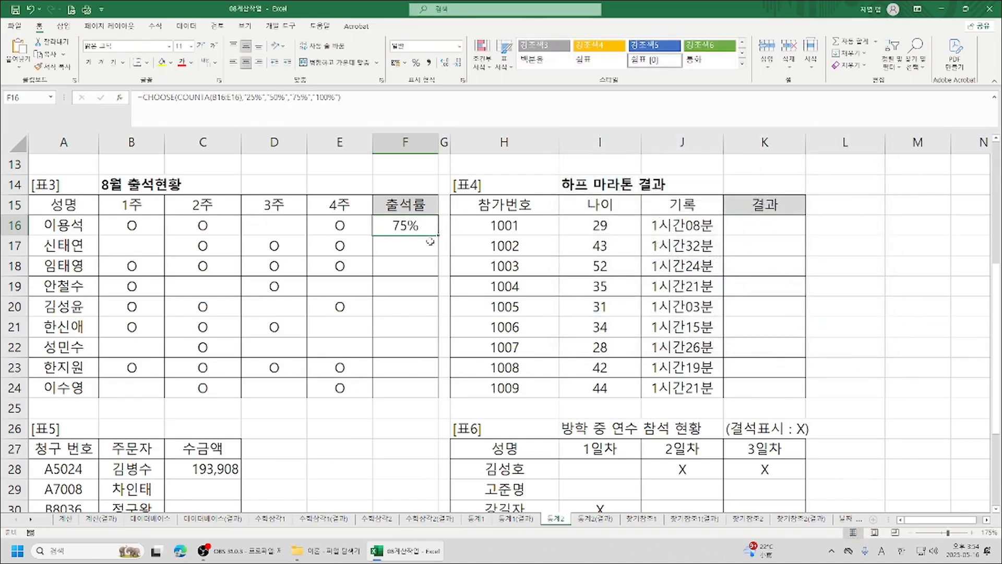
pyautogui.moveTo(439, 236); pyautogui.dragTo(443, 400)
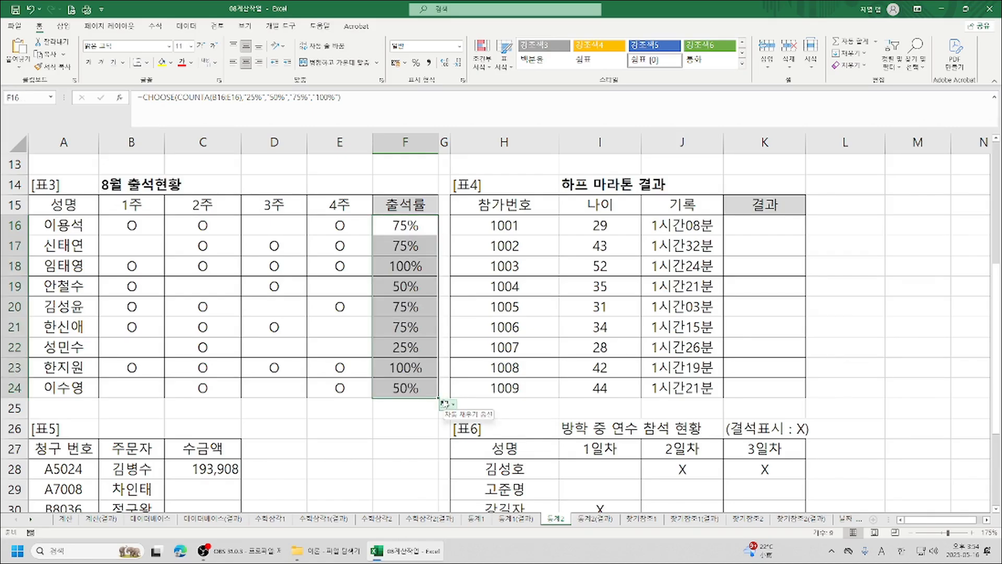
# - Delete the CHOOSE formulas from F16:F24 in 표3
pyautogui.click(412, 226)
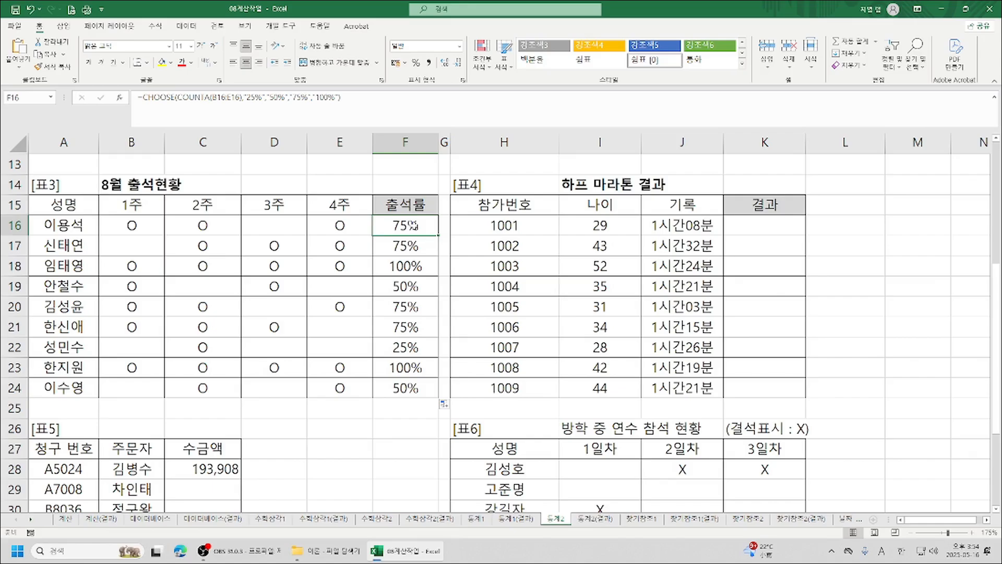
pyautogui.moveTo(410, 225); pyautogui.dragTo(410, 389)
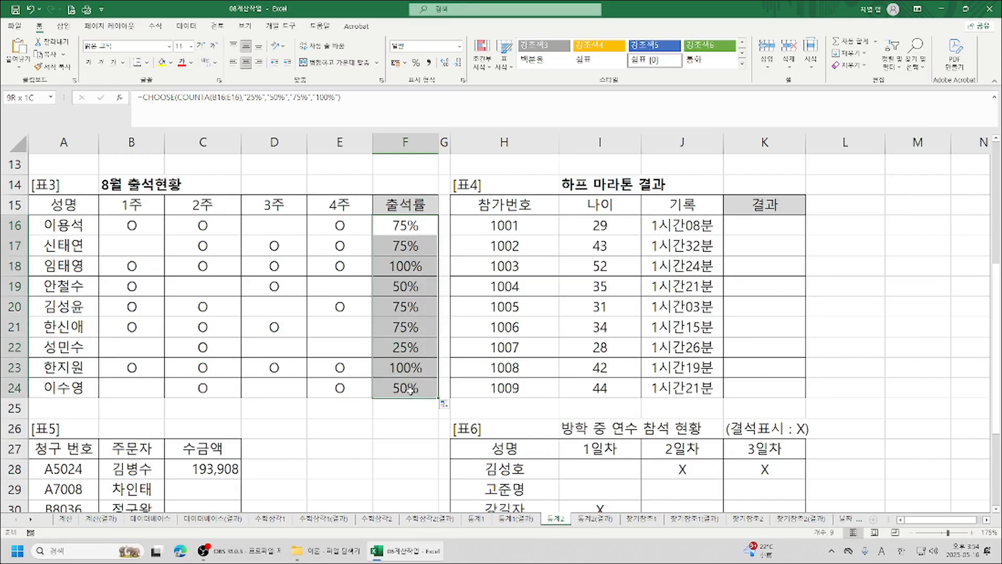
pyautogui.press('Delete')
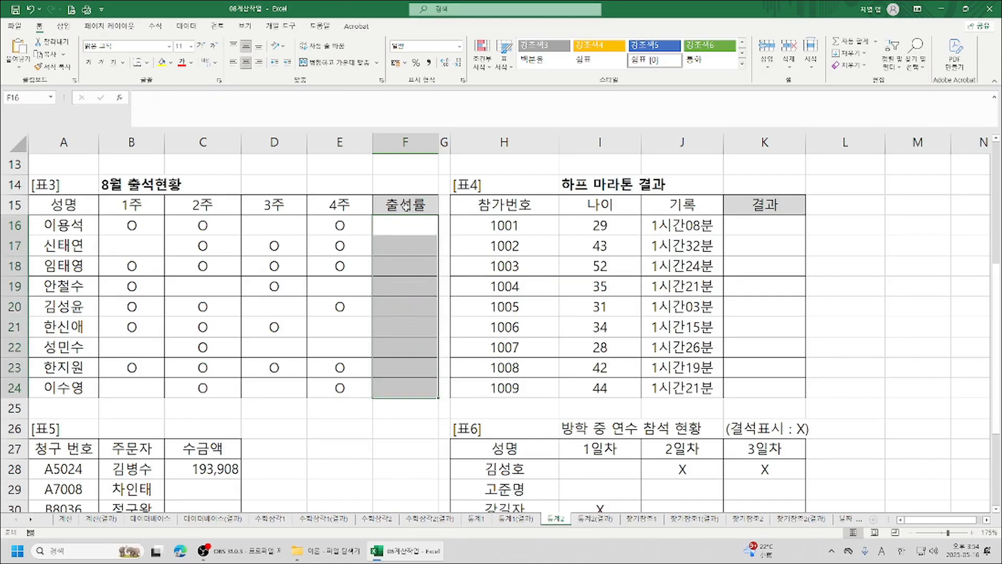
# - Enter =CHOOSE(COUNTA(B16:E16) in F16, using the count of attendance marks as the index
pyautogui.click(406, 224)
pyautogui.write('=')
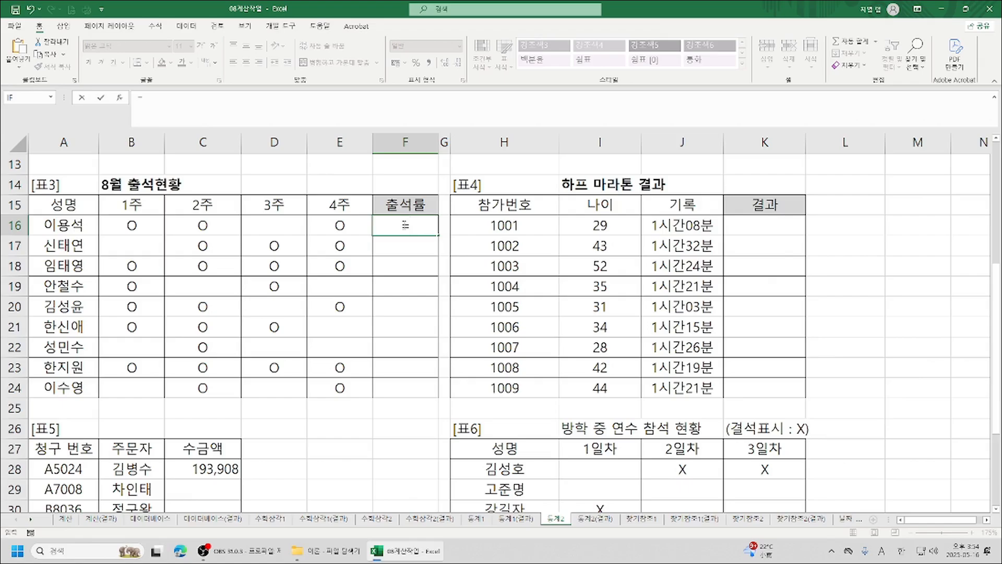
pyautogui.write('ch')
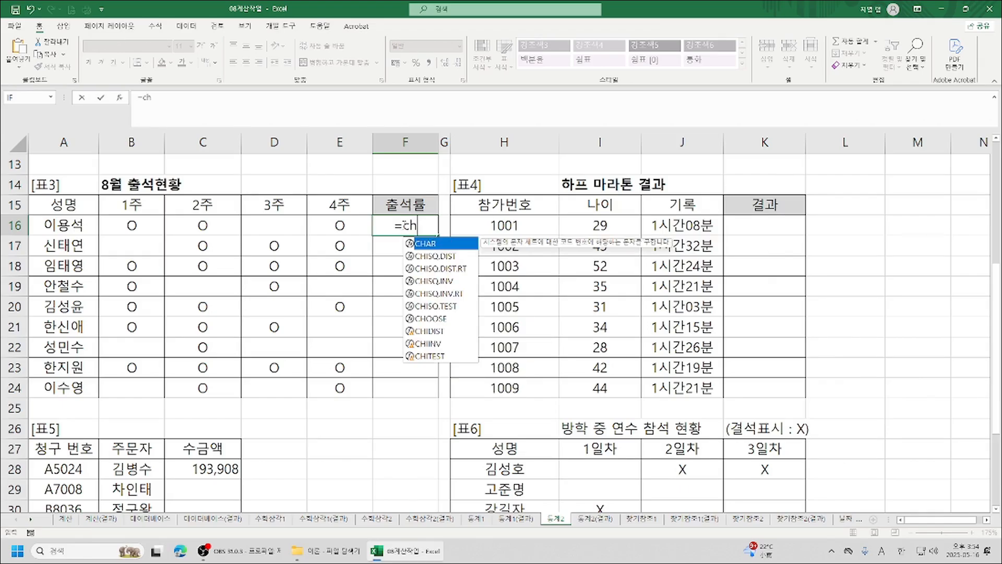
pyautogui.doubleClick(438, 318)
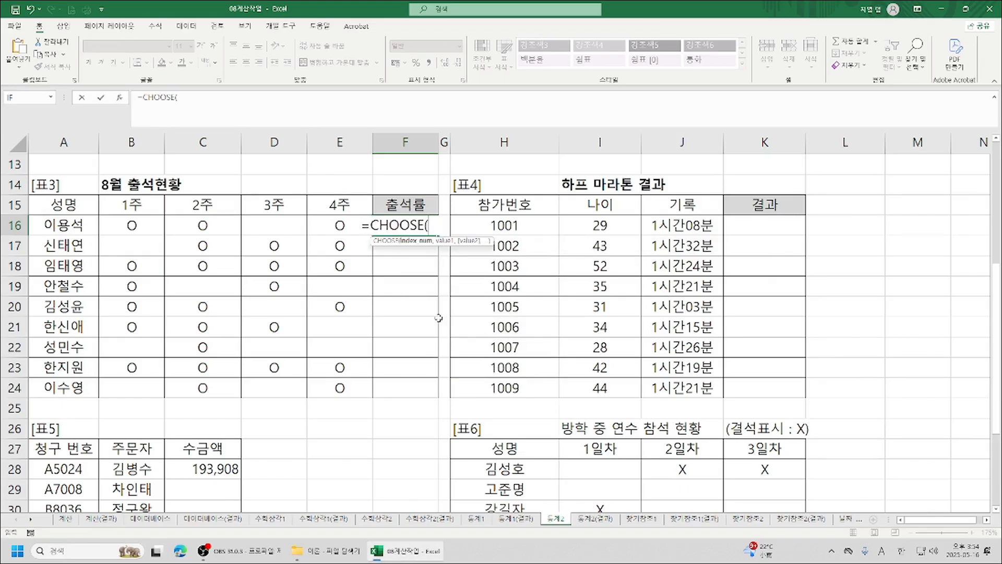
pyautogui.write('cou')
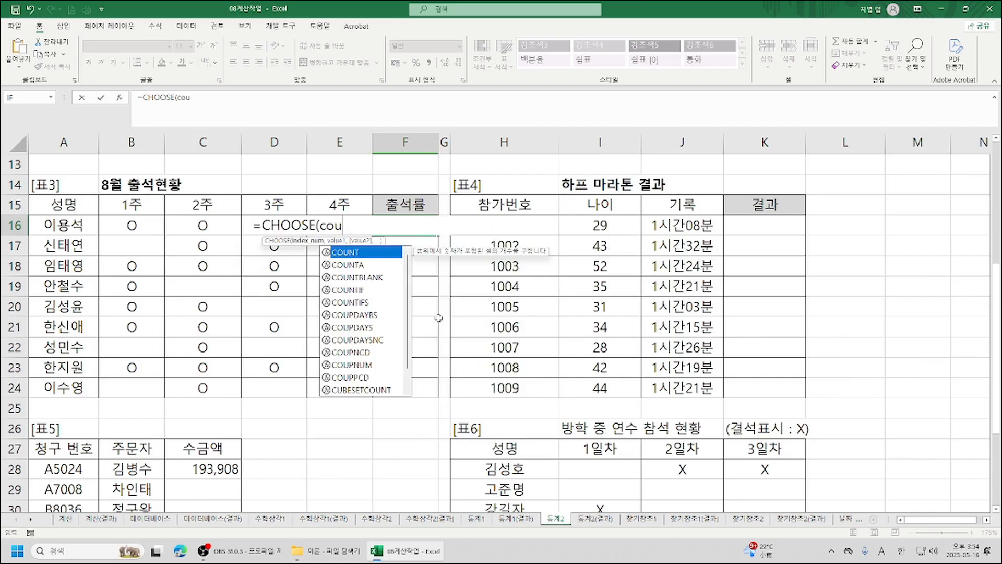
pyautogui.doubleClick(358, 266)
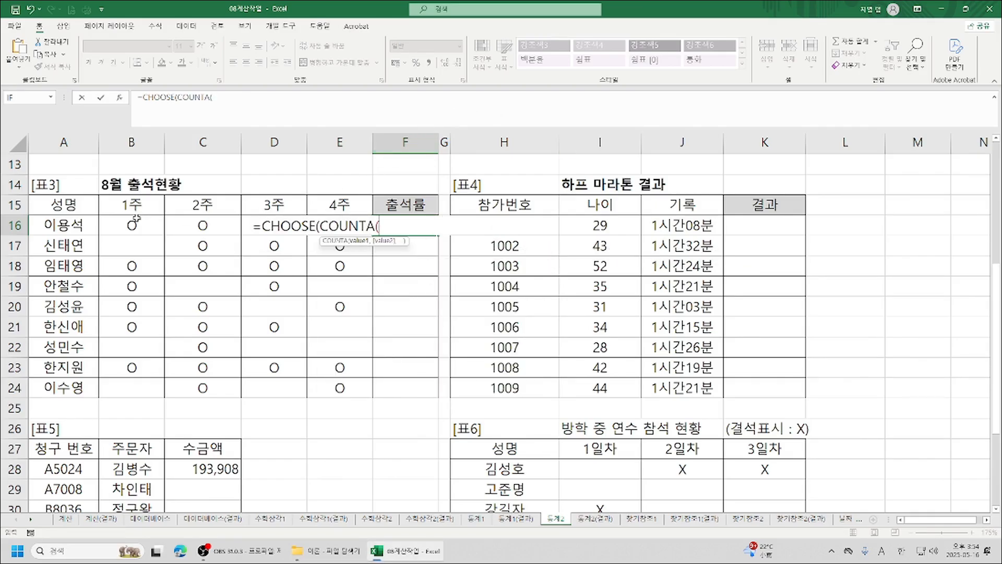
pyautogui.moveTo(131, 225); pyautogui.dragTo(329, 226)
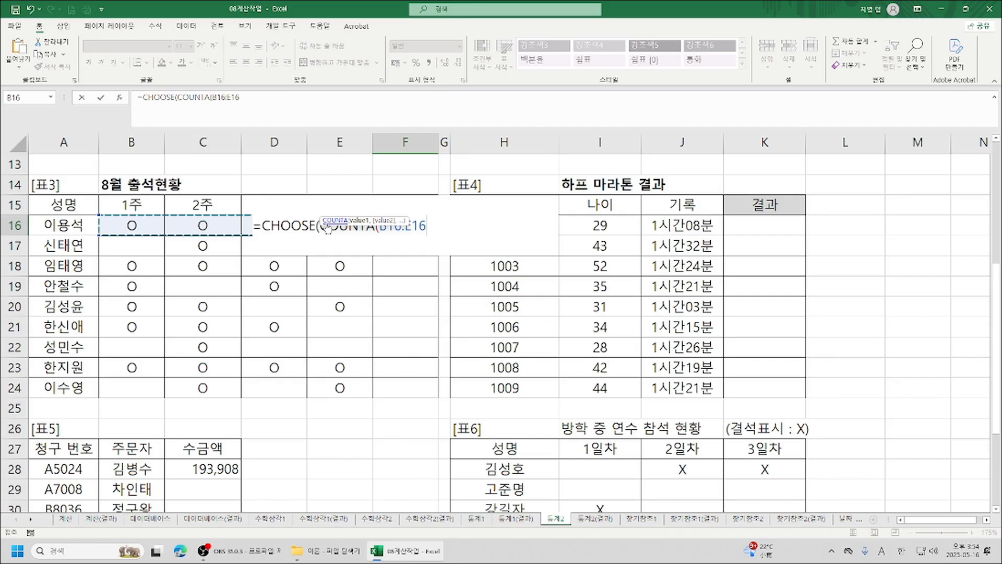
pyautogui.write(')')
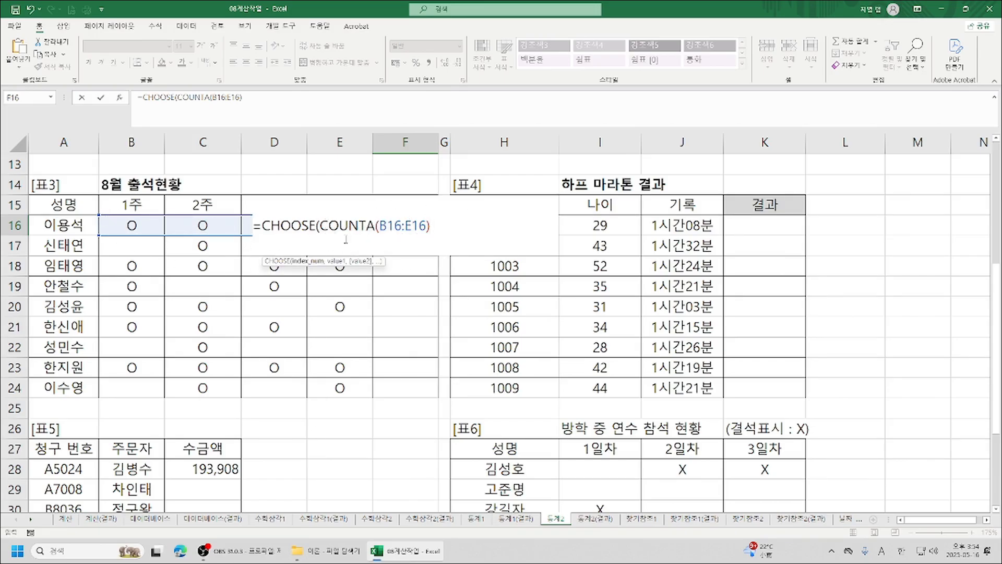
# - In the CHOOSE function arguments, enter "25%" as Value1 and "50%" as Value2
pyautogui.moveTo(291, 269); pyautogui.dragTo(160, 104)
pyautogui.click(119, 97)
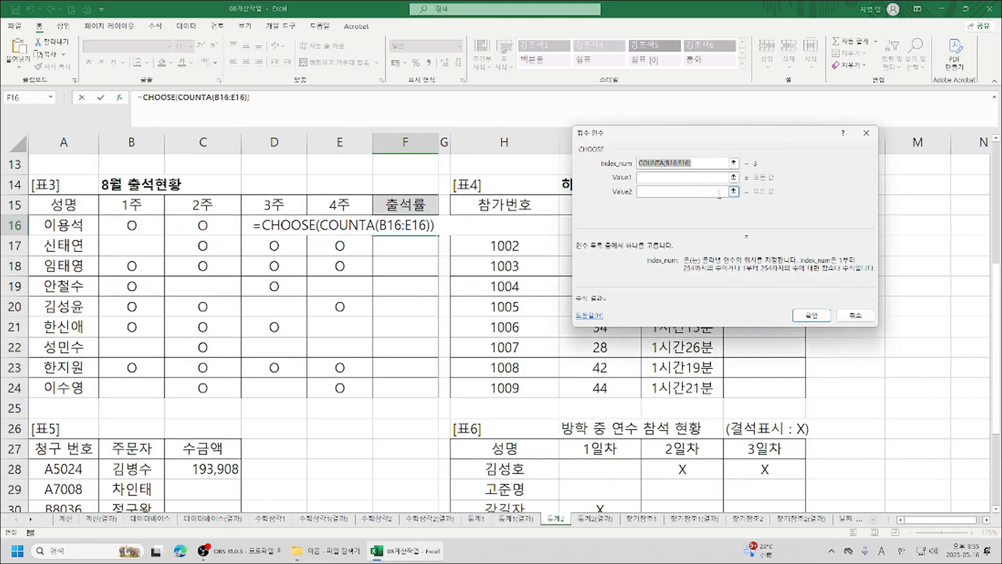
pyautogui.click(678, 179)
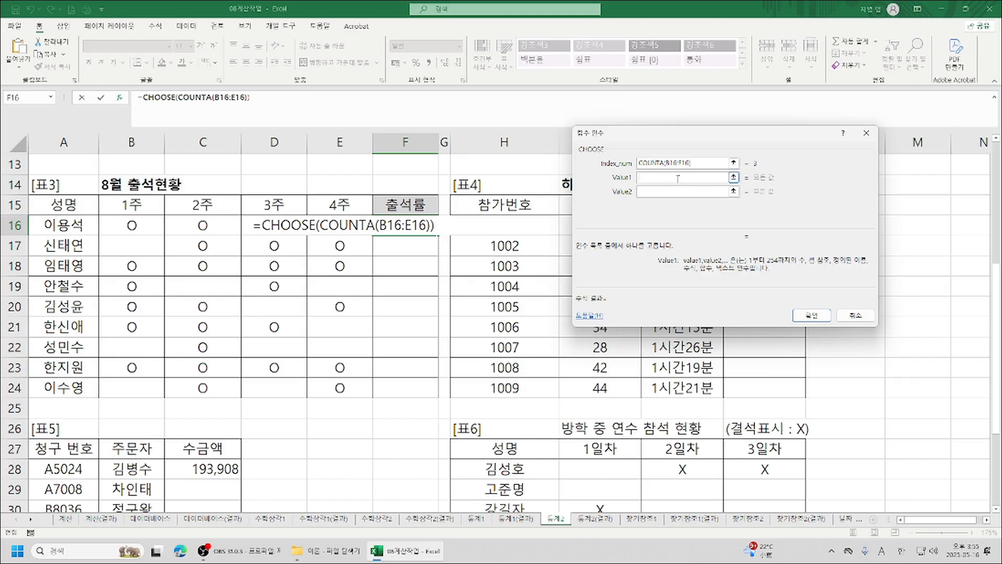
pyautogui.write('"25%"')
pyautogui.press('Tab')
pyautogui.write('"50%"')
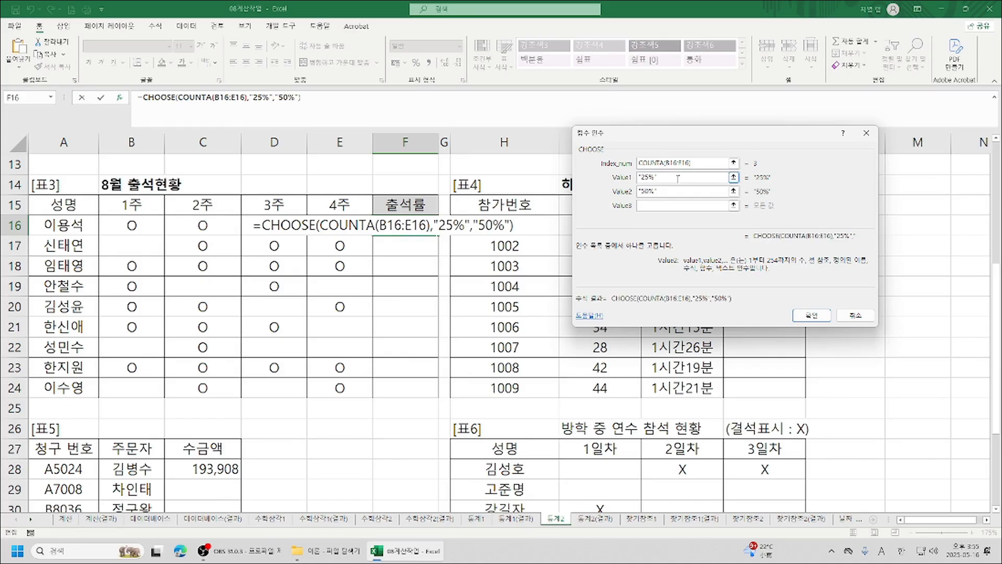
# - Set the CHOOSE arguments Value3 to "75%" and Value4 to "100%", then confirm and fill the formula from F16 down to F24
pyautogui.press('Tab')
pyautogui.write('"')
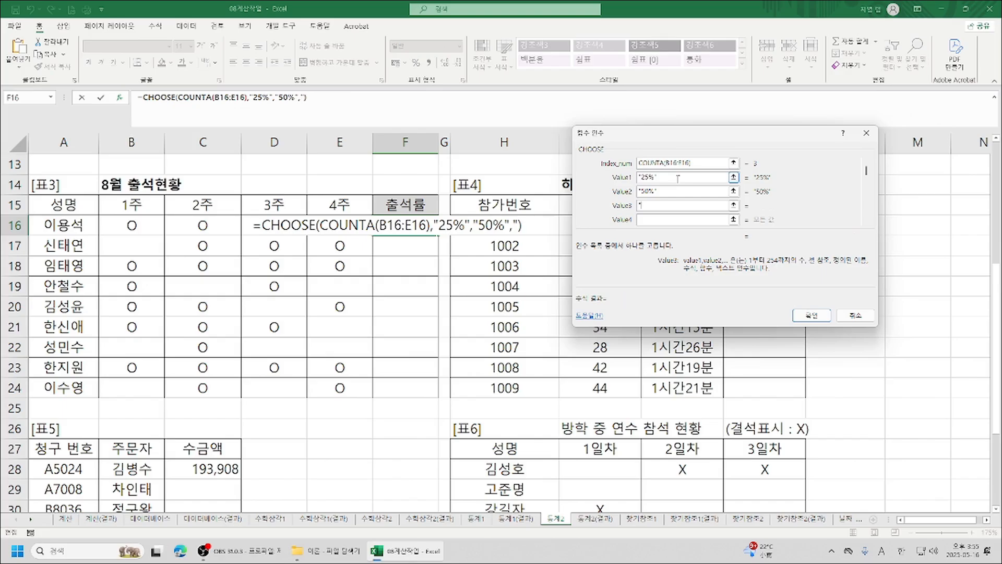
pyautogui.write('75%"')
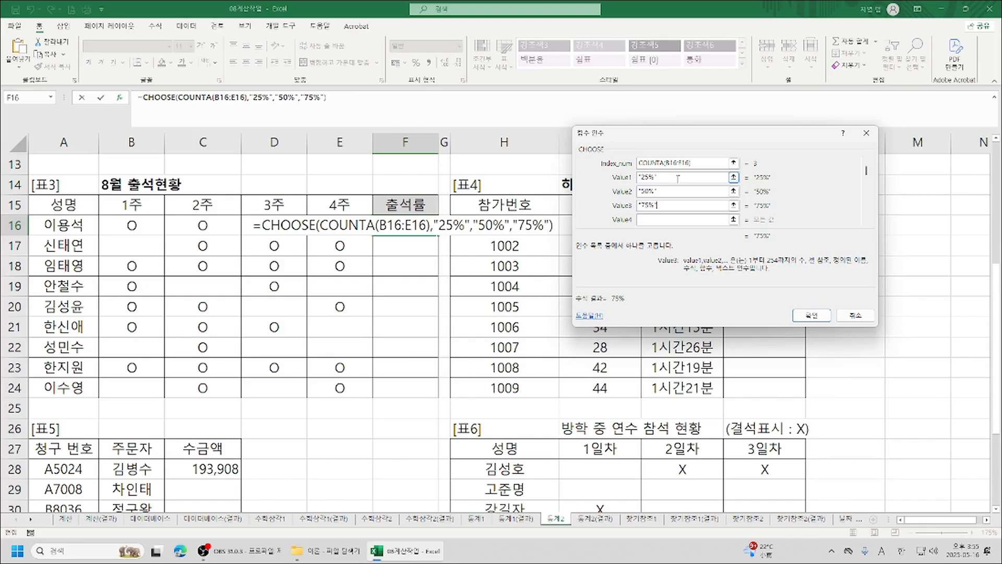
pyautogui.press('Tab')
pyautogui.write('"')
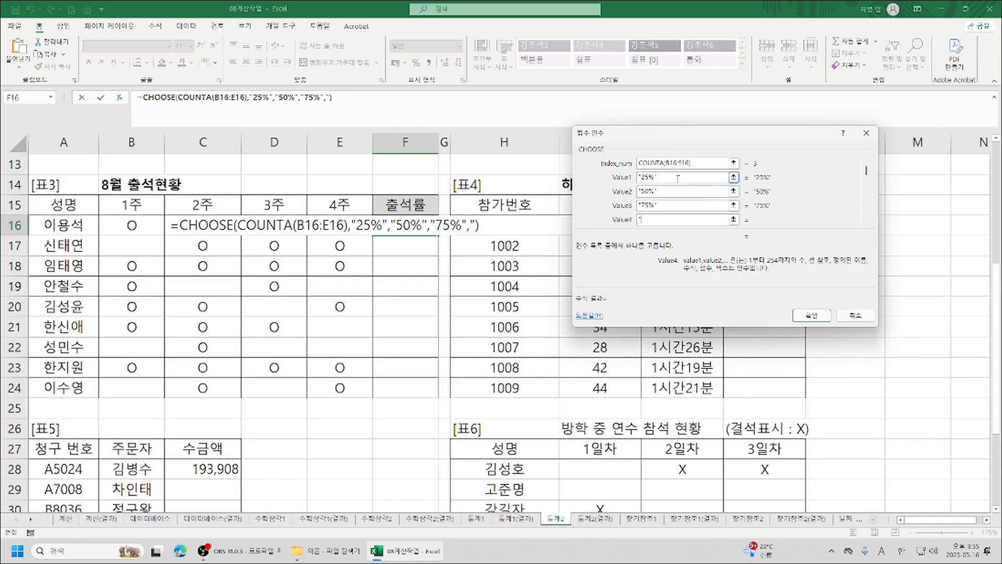
pyautogui.write('100%"')
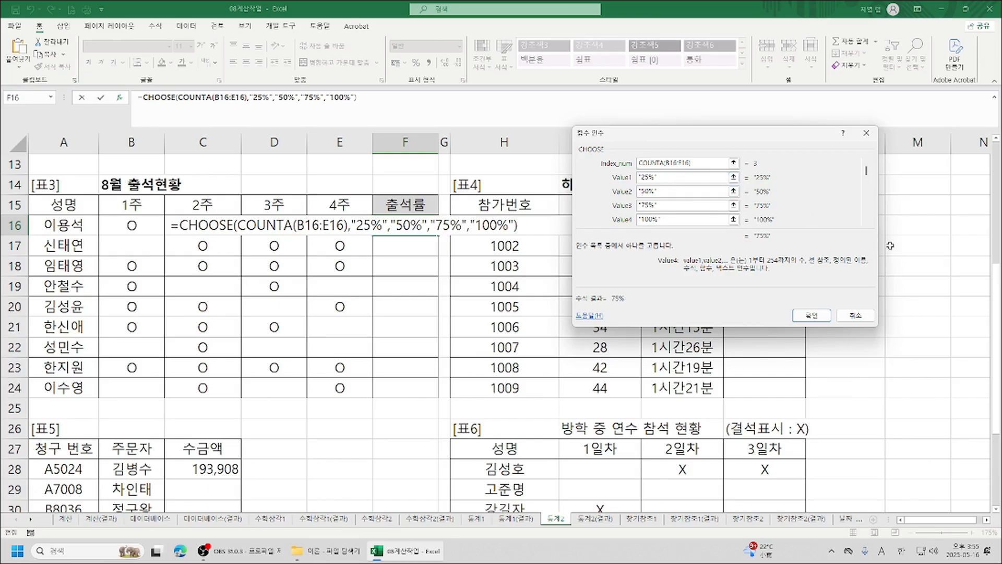
pyautogui.click(809, 315)
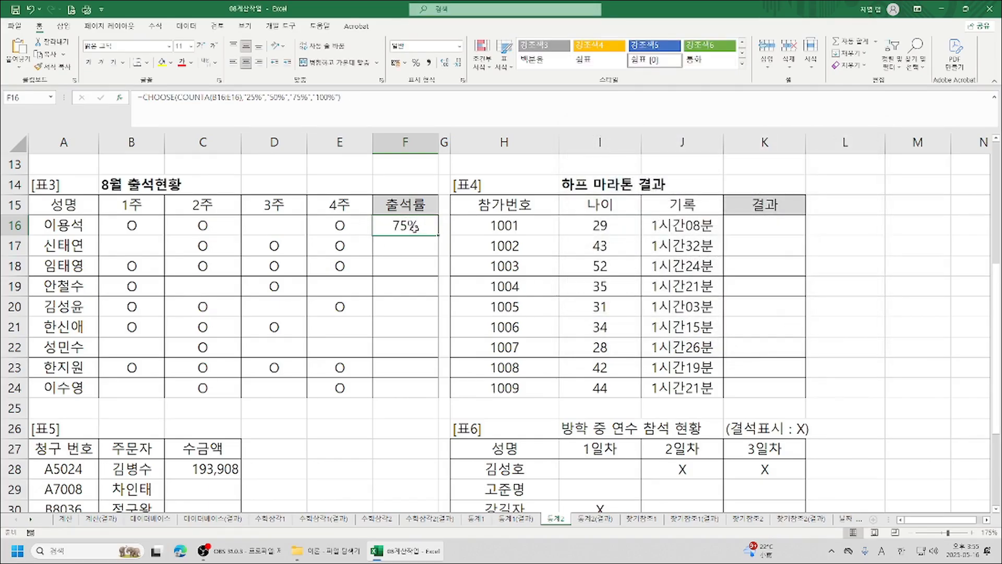
pyautogui.moveTo(440, 235); pyautogui.dragTo(441, 389)
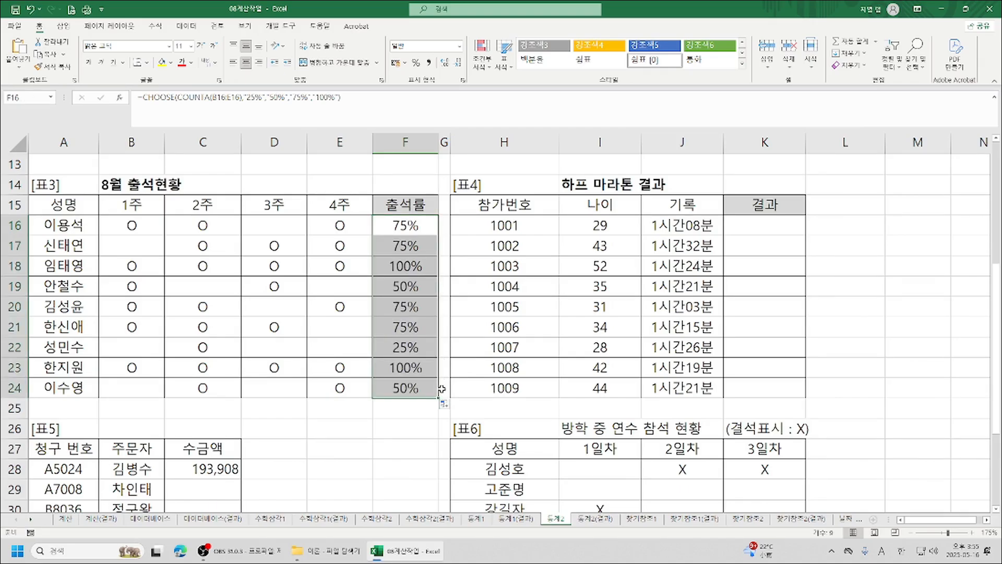
# - Enter =COUNT(C28:C33) in C34 of 표5 to count the collected amounts
pyautogui.scroll(-2, 299, 189)
pyautogui.scroll(2, 298, 189)
pyautogui.scroll(-2, 299, 189)
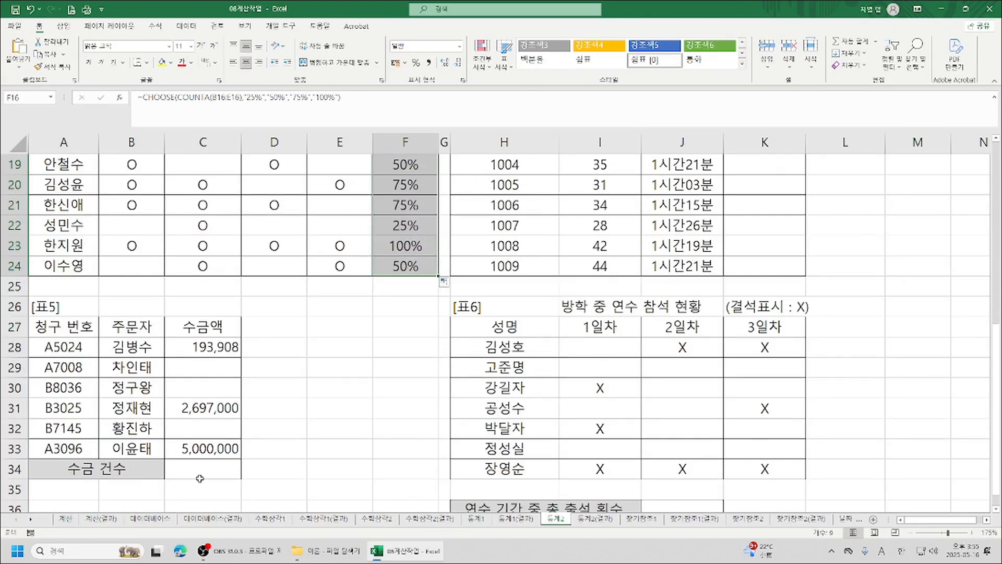
pyautogui.click(193, 469)
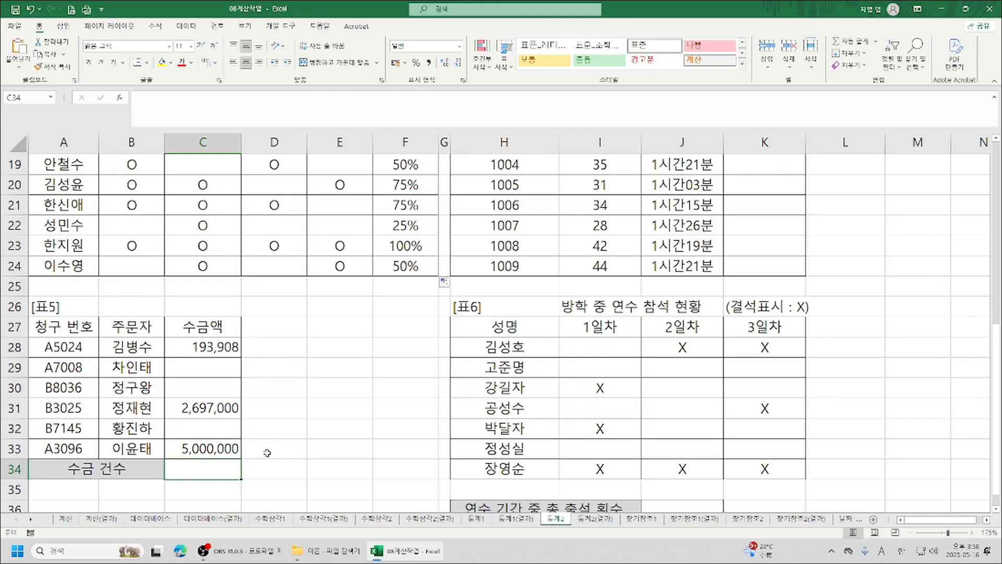
pyautogui.write('=cou')
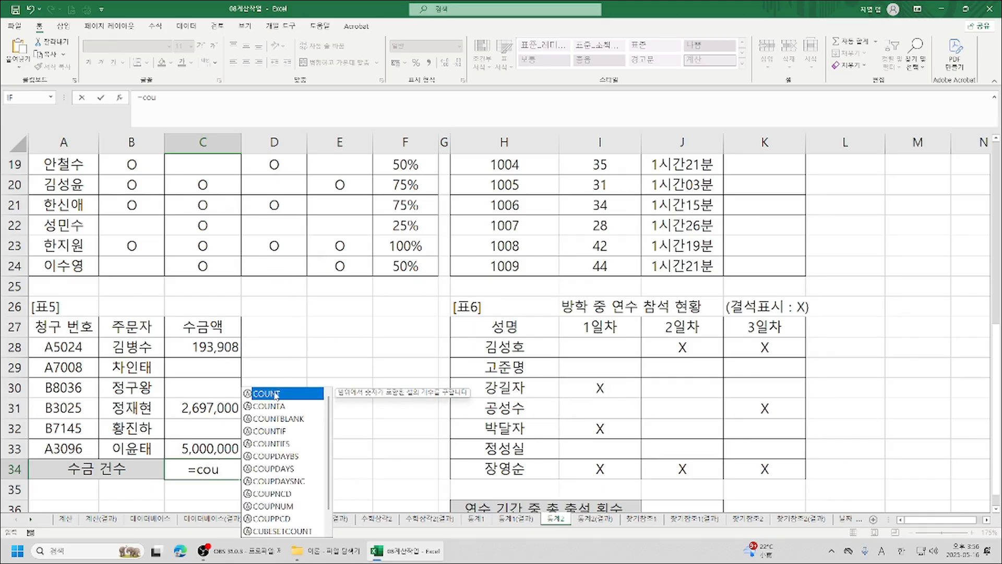
pyautogui.doubleClick(280, 392)
pyautogui.moveTo(197, 340); pyautogui.dragTo(211, 447)
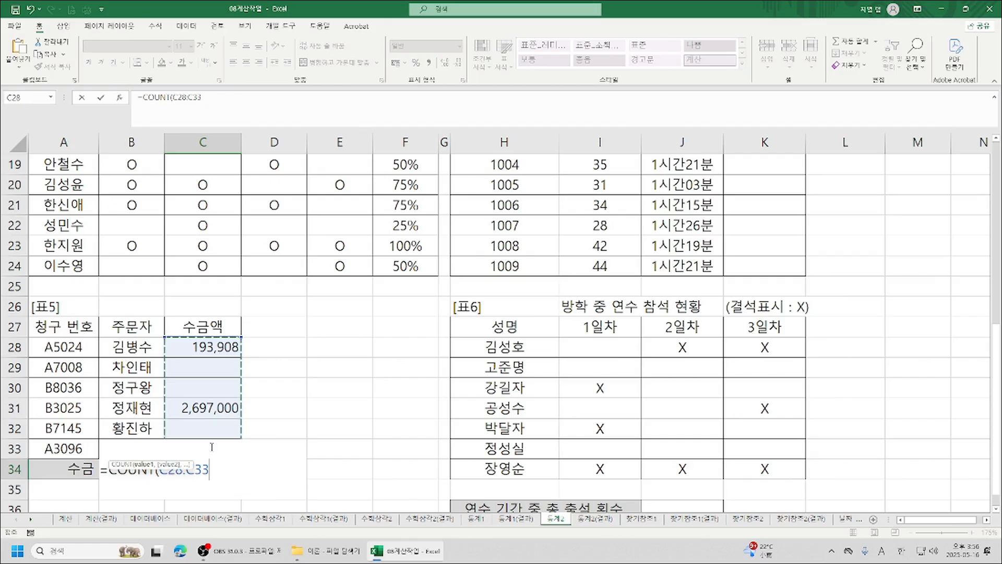
pyautogui.write(')')
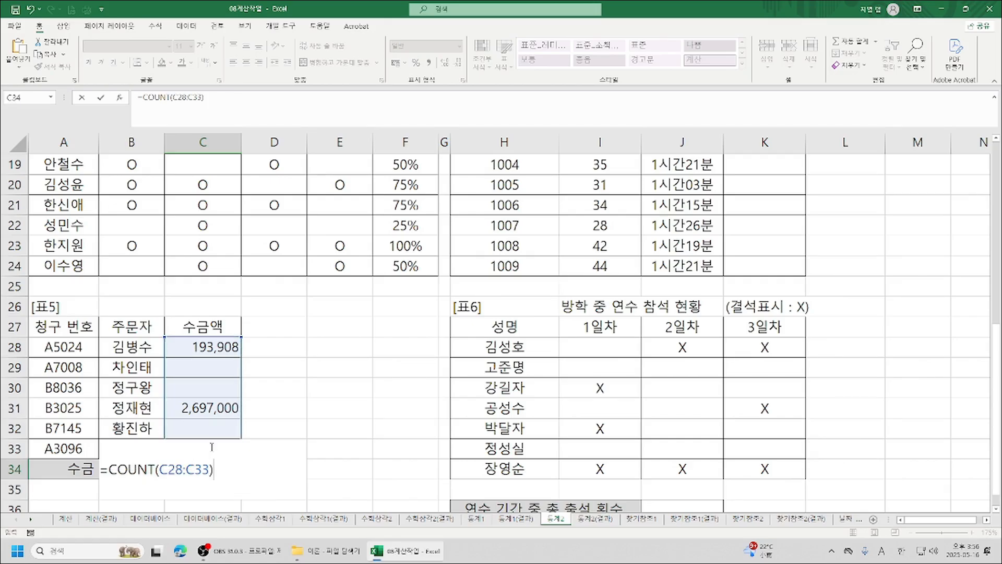
pyautogui.press('Return')
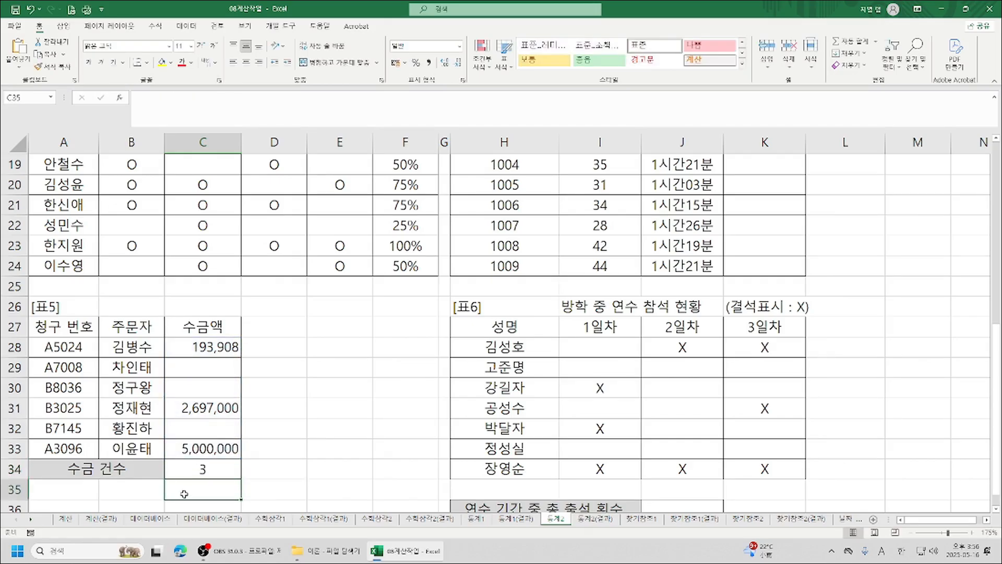
# - Append &"건" to the COUNT formula in C34
pyautogui.click(193, 469)
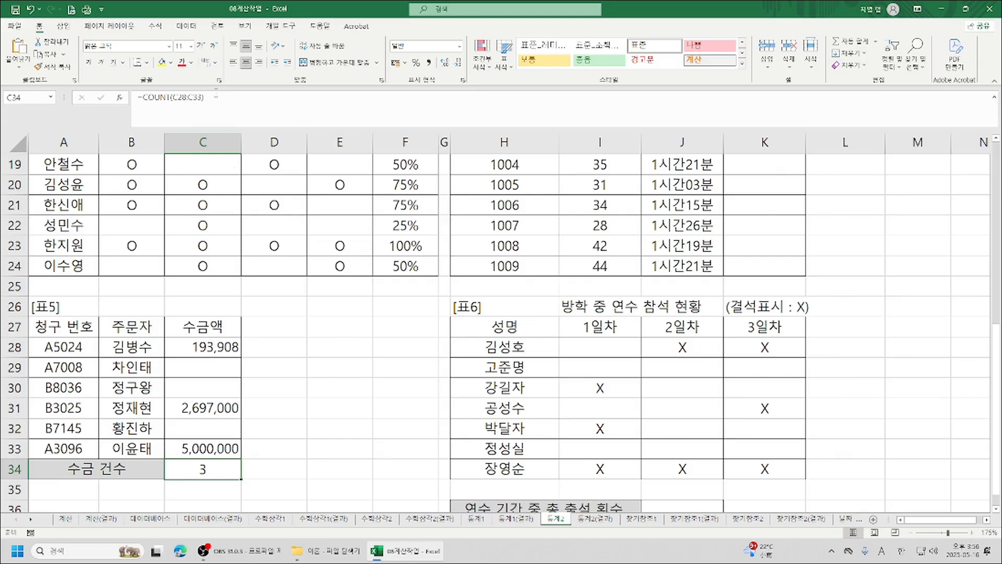
pyautogui.click(235, 102)
pyautogui.write('&"')
pyautogui.press('Hangul')
pyautogui.write('건"')
pyautogui.press('Return')
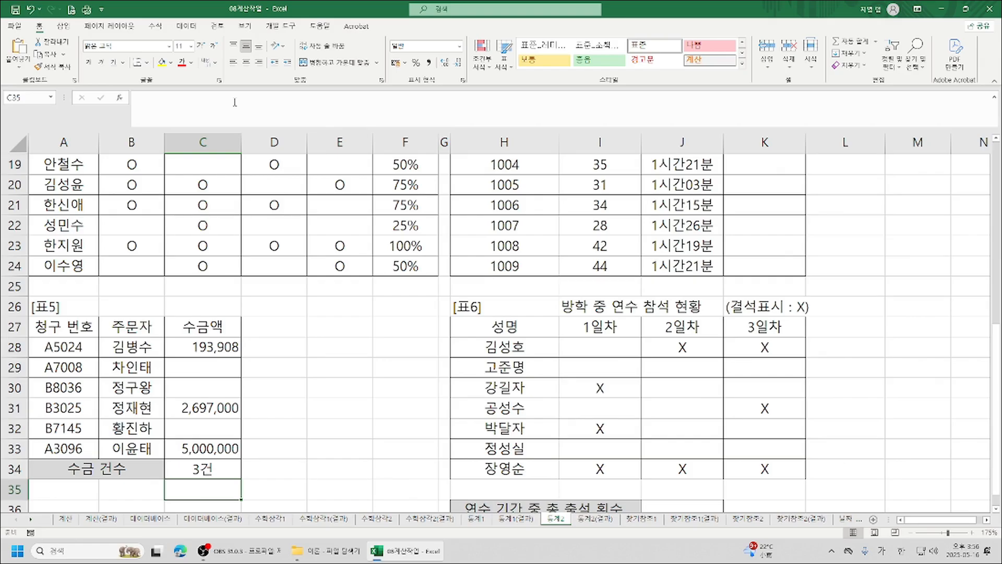
# - Enter =COUNTBLANK(I28:K34) in J36 of 표6 for the total number of attendances
pyautogui.scroll(-2, 170, 253)
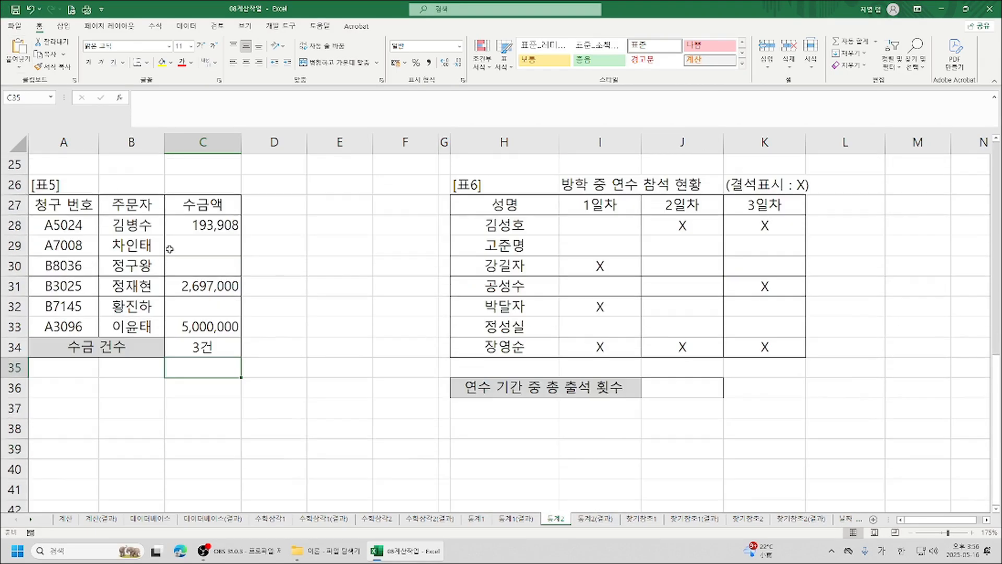
pyautogui.click(680, 388)
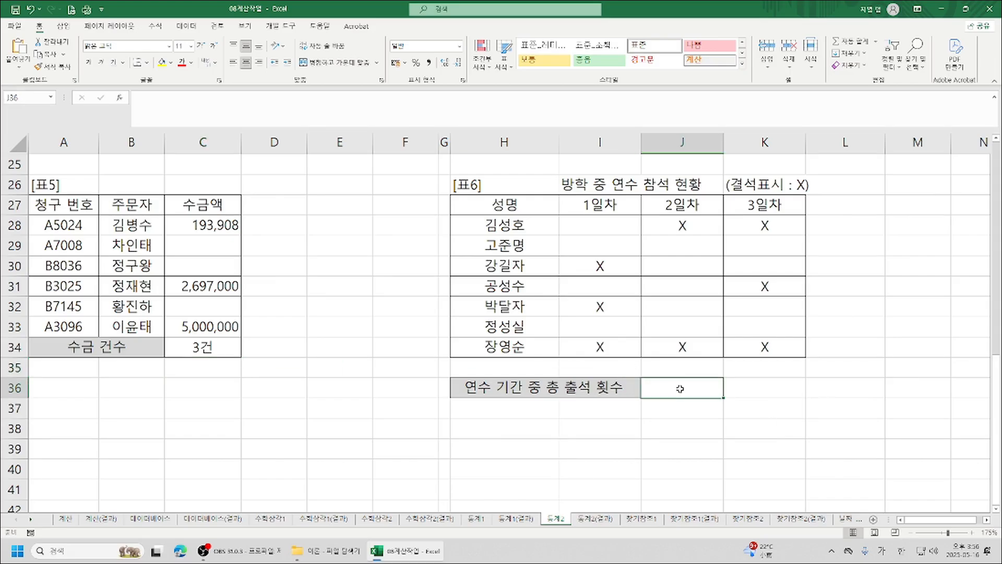
pyautogui.write('=')
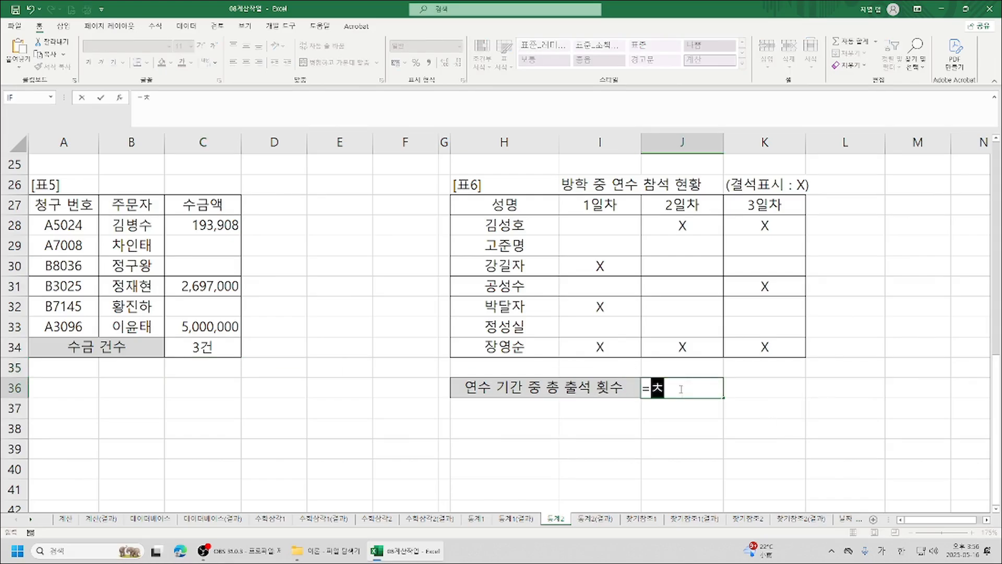
pyautogui.press('Hangul')
pyautogui.write('cou')
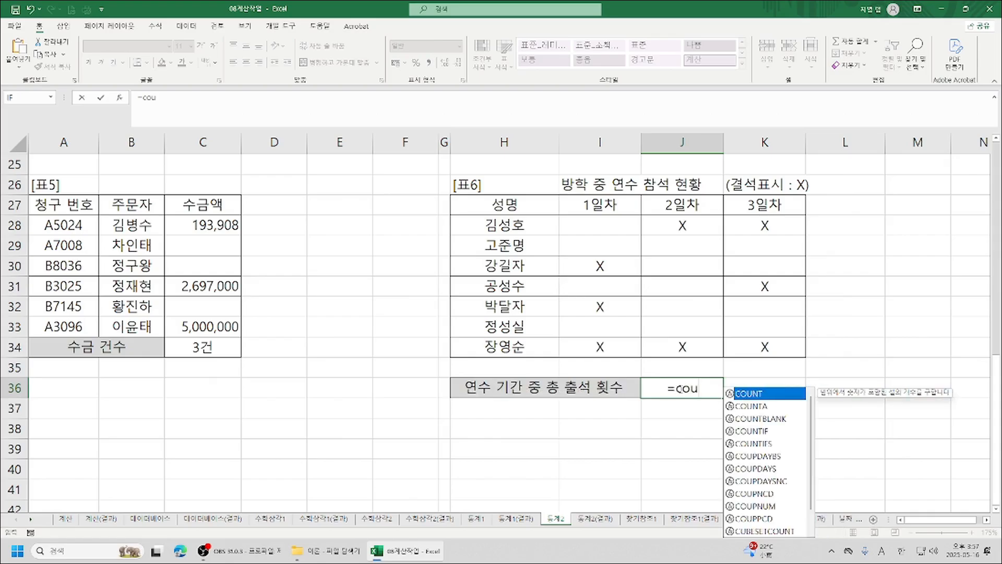
pyautogui.doubleClick(769, 421)
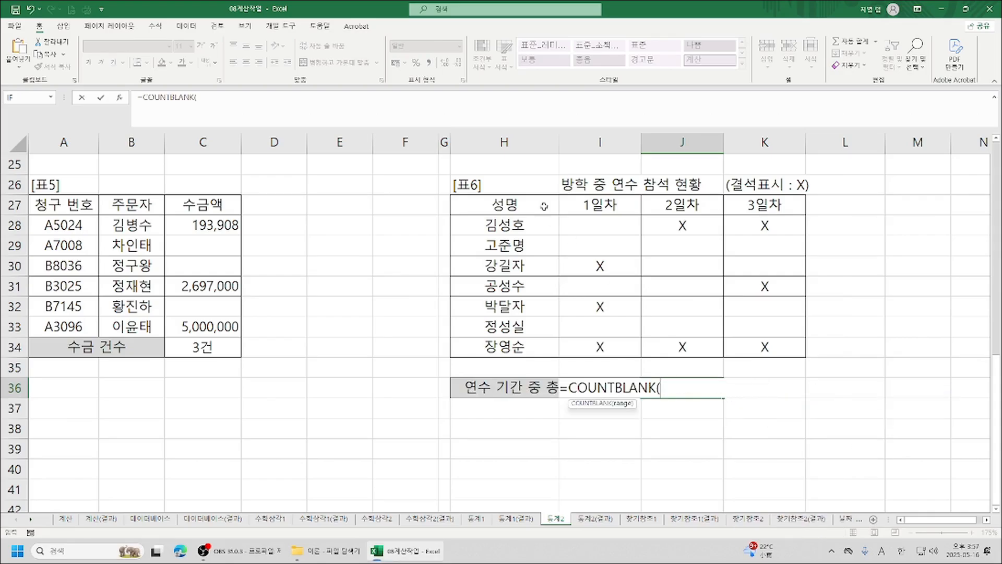
pyautogui.moveTo(583, 229); pyautogui.dragTo(792, 350)
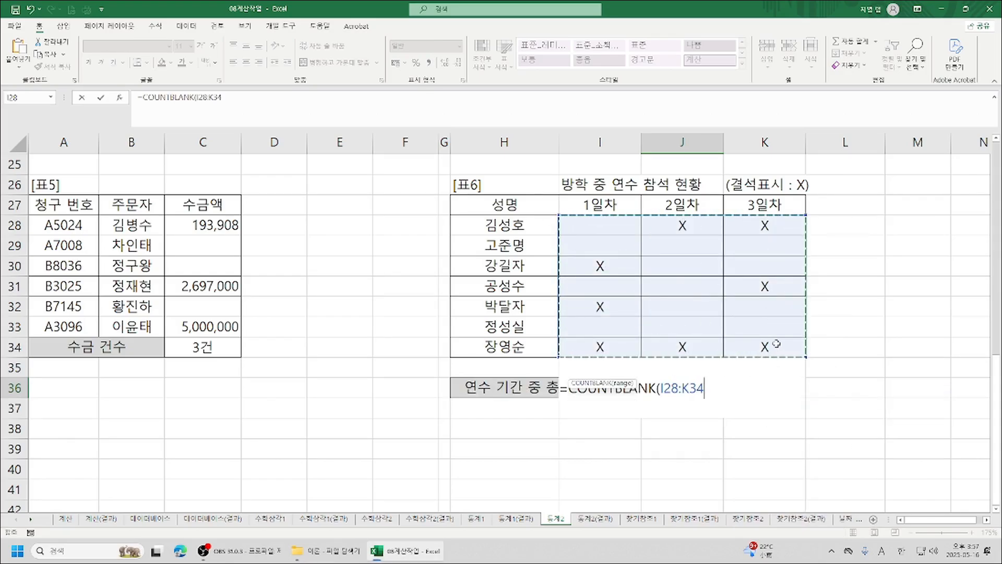
pyautogui.write(')')
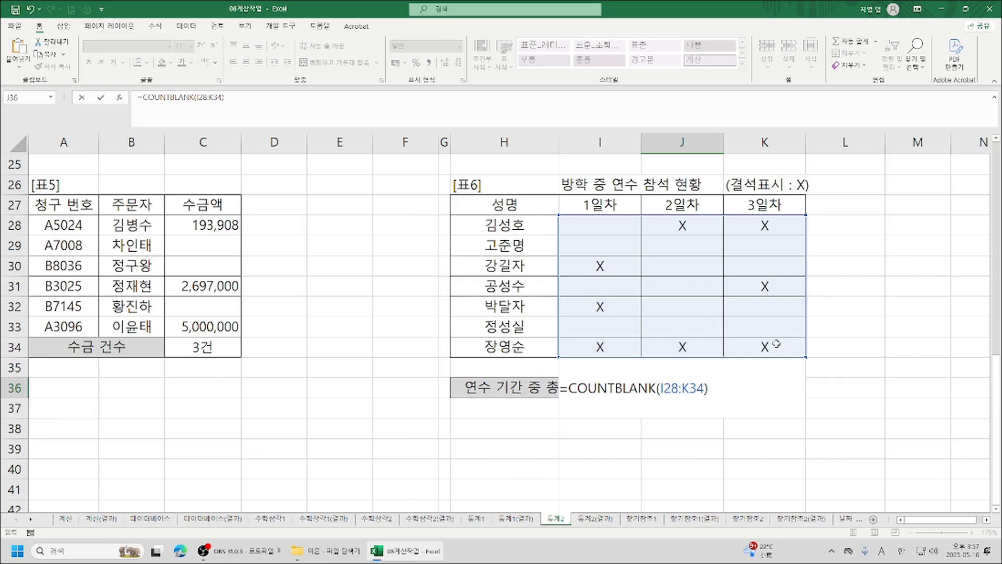
pyautogui.hotkey('ctrl', 'Return')
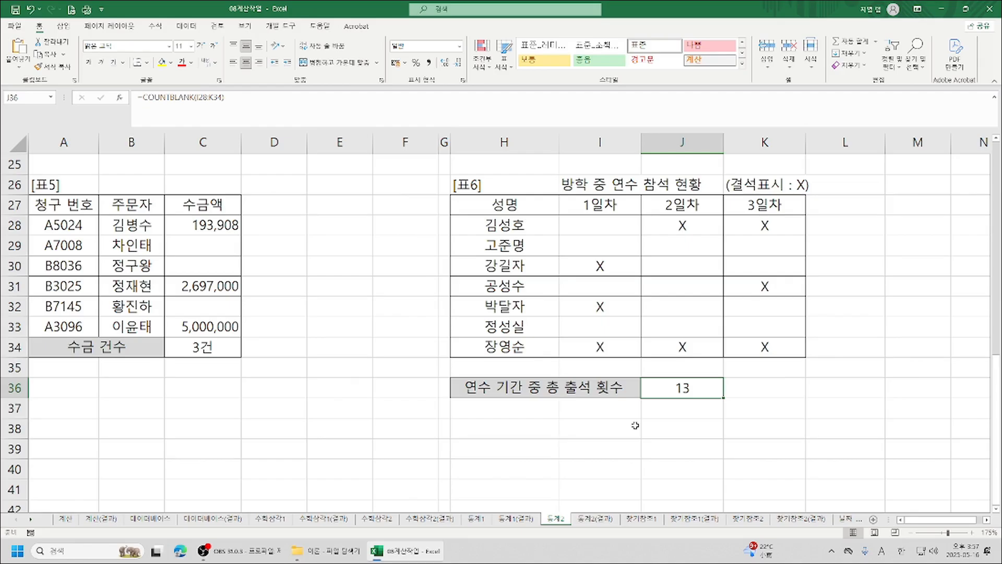
# - Start an IF formula in K16 of 표4 with RANK.EQ nested inside, and open the RANK.EQ function arguments clear of the data
pyautogui.scroll(5, 310, 393)
pyautogui.scroll(-1, 310, 392)
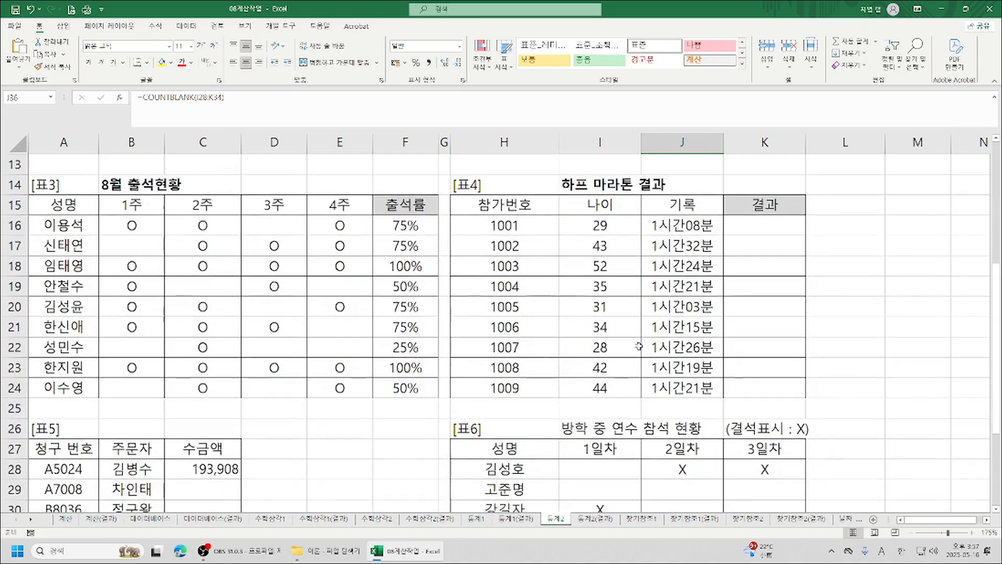
pyautogui.click(749, 227)
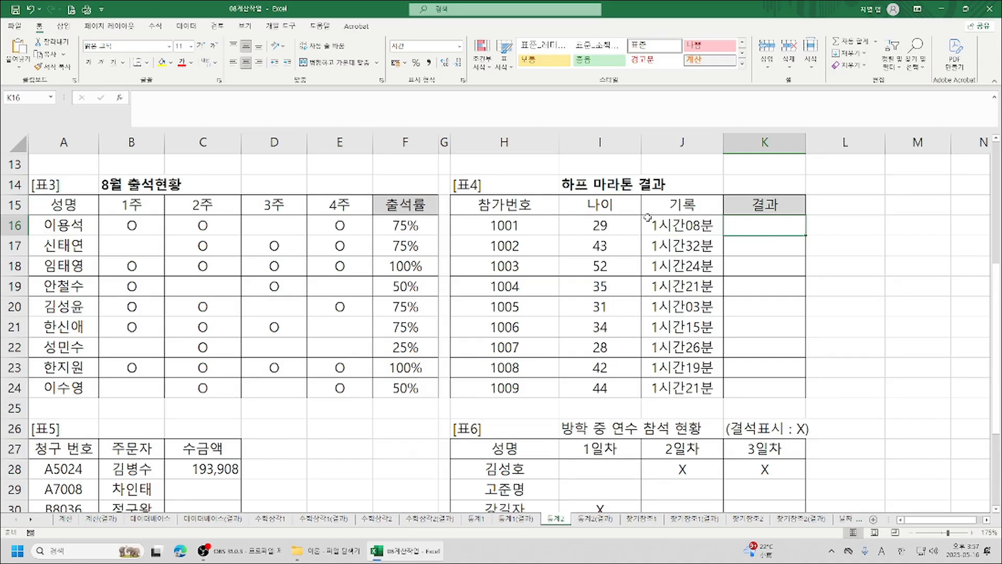
pyautogui.scroll(4, 783, 313)
pyautogui.scroll(-3, 829, 421)
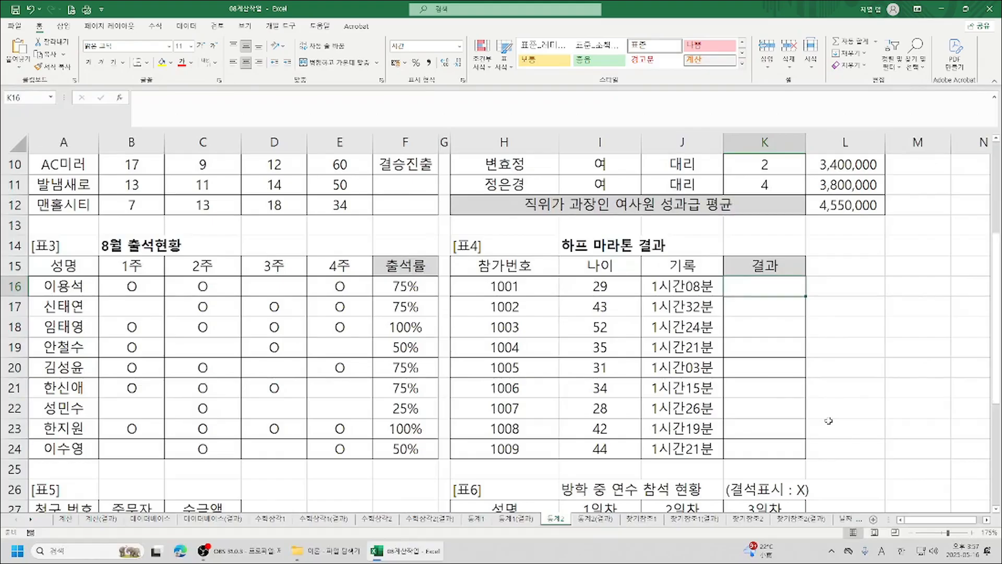
pyautogui.write('=i')
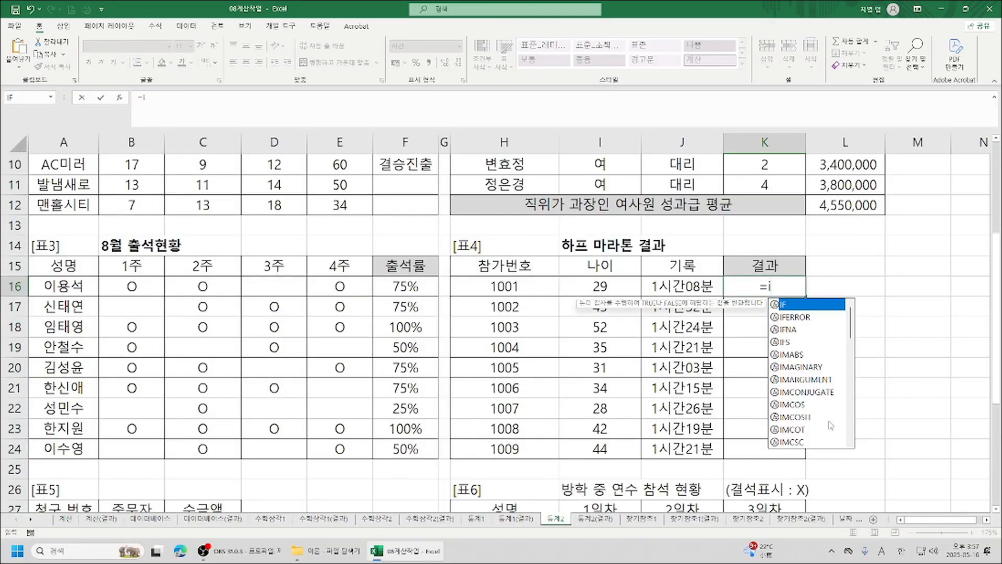
pyautogui.write('f')
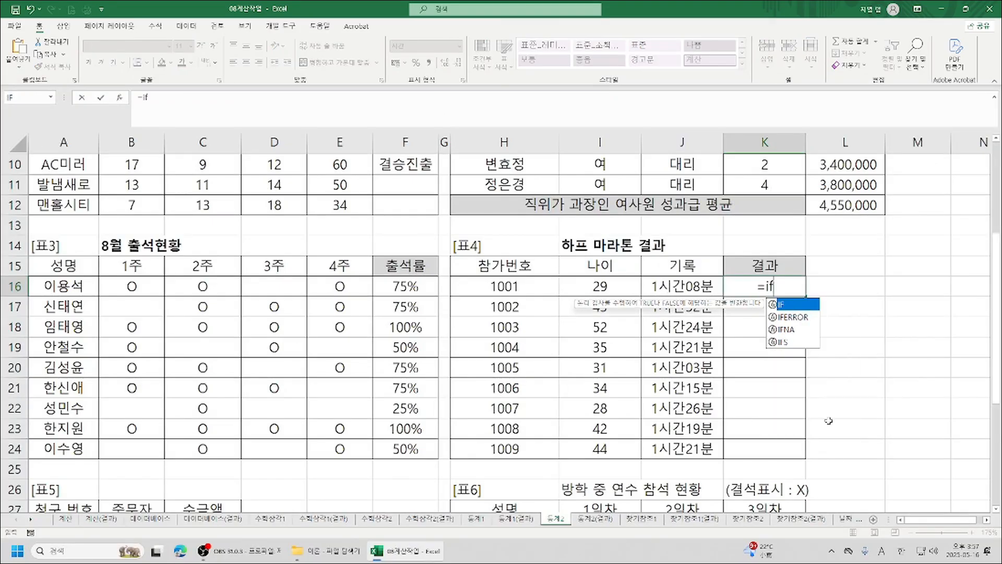
pyautogui.doubleClick(796, 310)
pyautogui.write('ra')
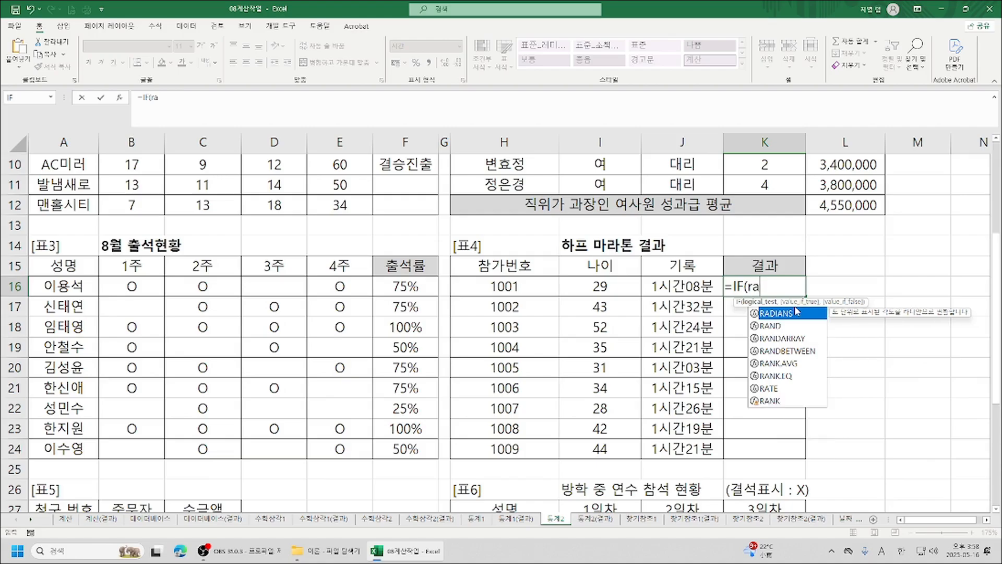
pyautogui.doubleClick(781, 376)
pyautogui.click(119, 98)
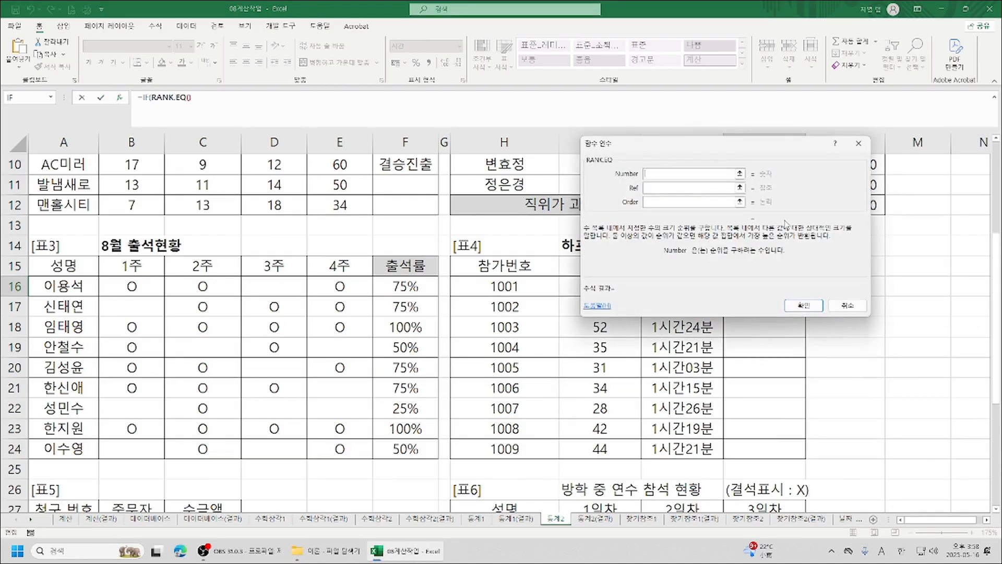
pyautogui.moveTo(771, 151); pyautogui.dragTo(397, 165)
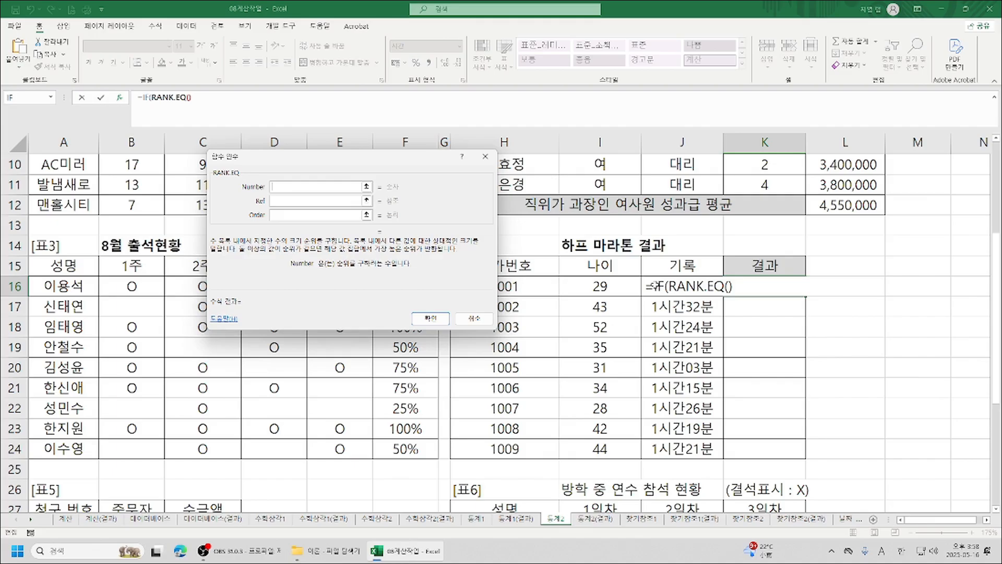
# - Set the RANK.EQ arguments to Number J16, Ref $J$16:$J$24 as an absolute range, and Order 1
pyautogui.click(654, 286)
pyautogui.press('Tab')
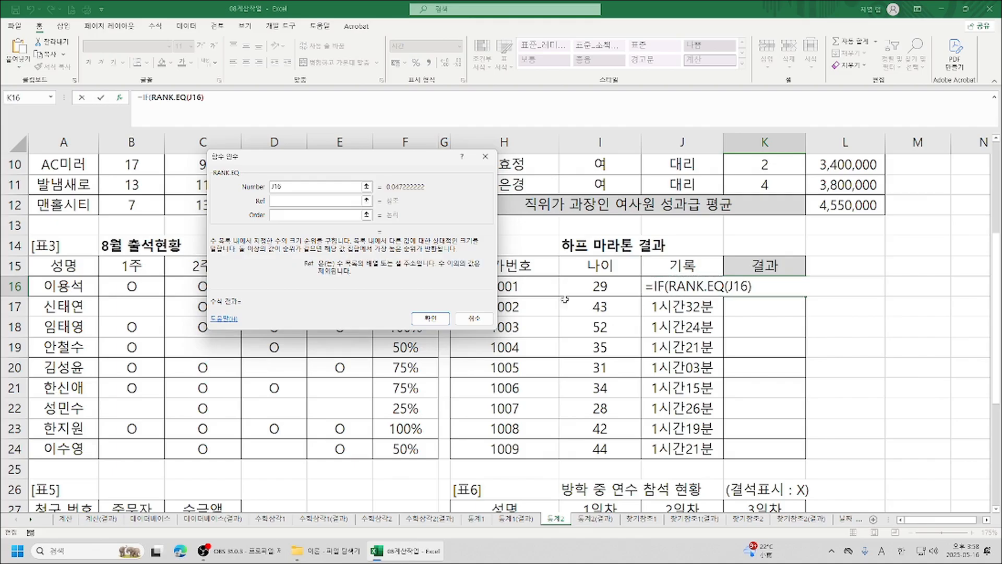
pyautogui.moveTo(671, 286); pyautogui.dragTo(677, 449)
pyautogui.press('F4')
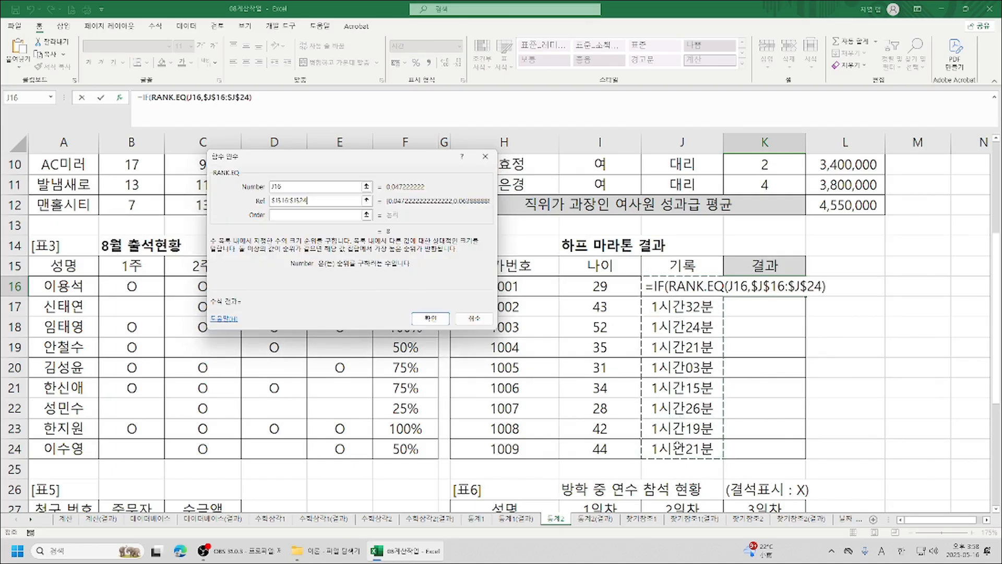
pyautogui.press('Tab')
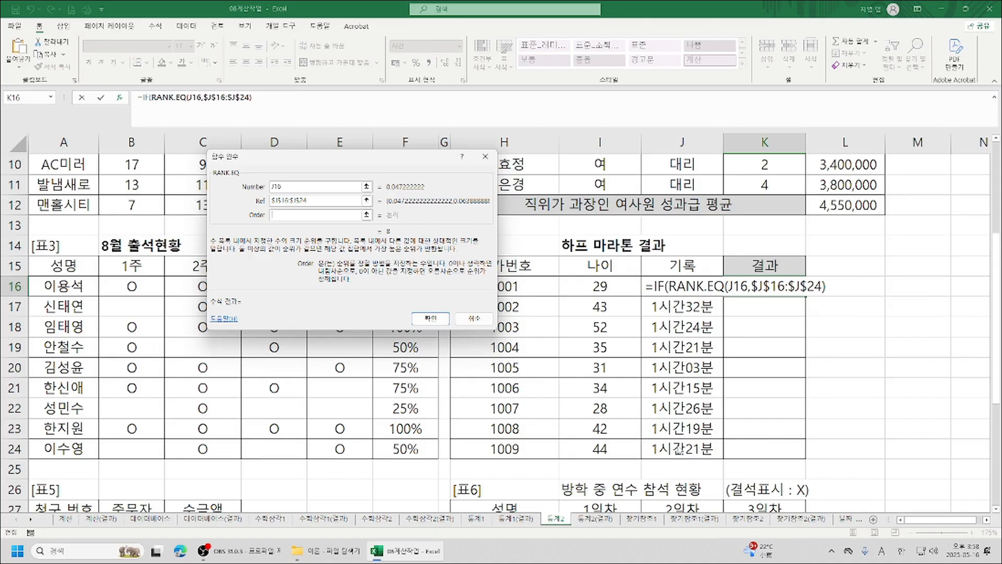
pyautogui.write('1')
# - Switch to the IF function arguments and add <=3 after RANK.EQ in the logical test
pyautogui.click(144, 98)
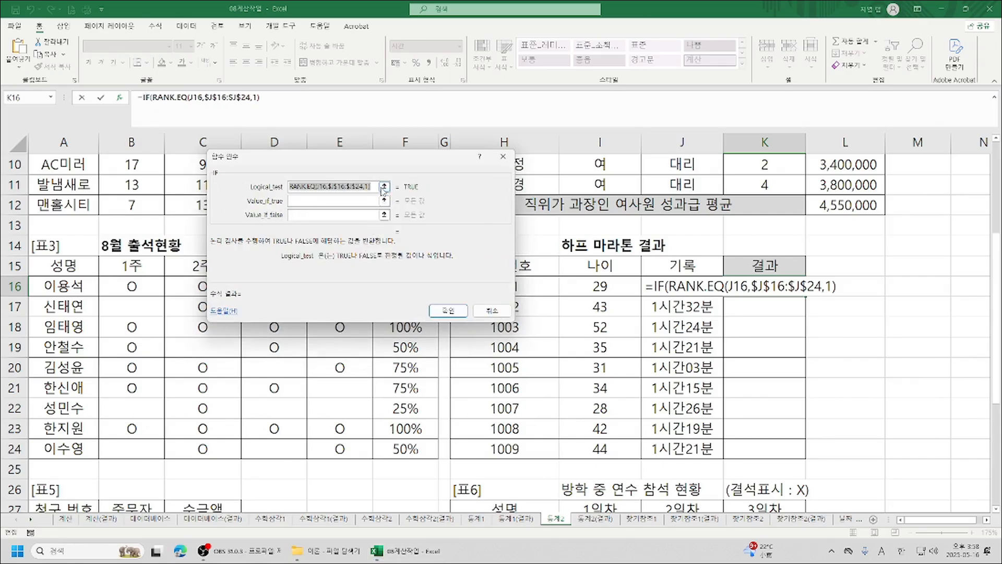
pyautogui.press('End')
pyautogui.write('<=3')
pyautogui.press('Tab')
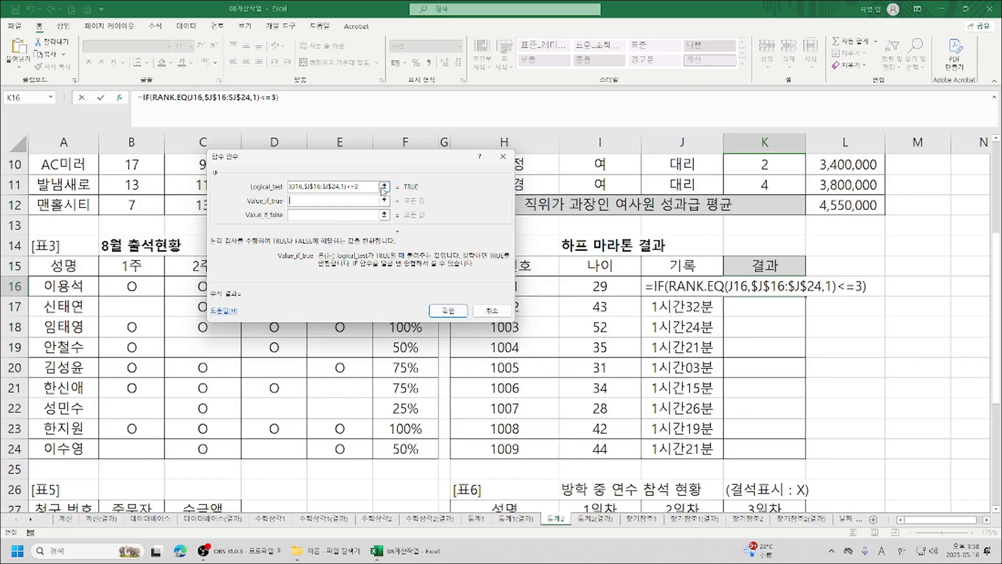
# - Set the IF arguments to return "입상" when true and "" when false, and fill the formula from K16 down to K24
pyautogui.write('입상')
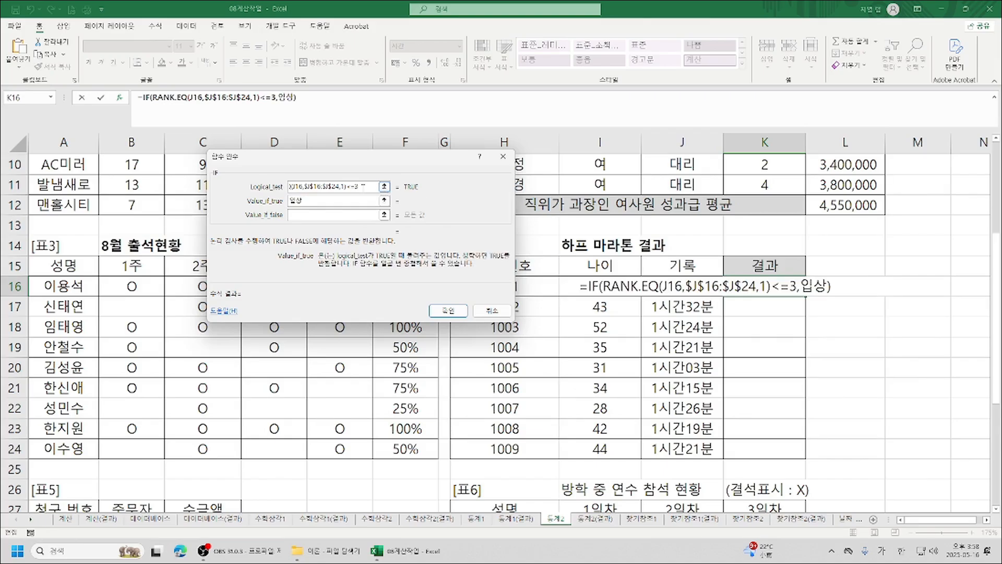
pyautogui.press('Tab')
pyautogui.write('""')
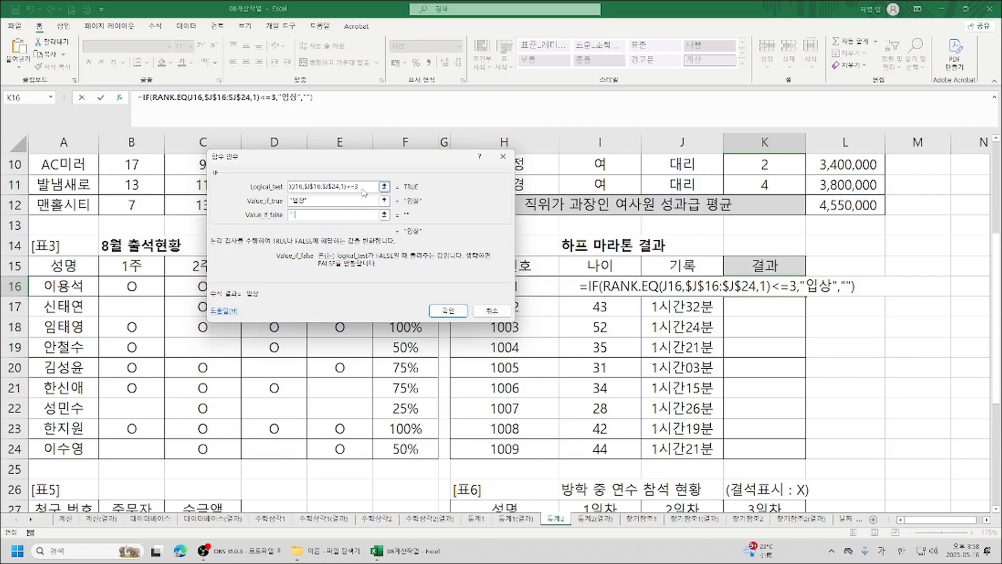
pyautogui.click(445, 309)
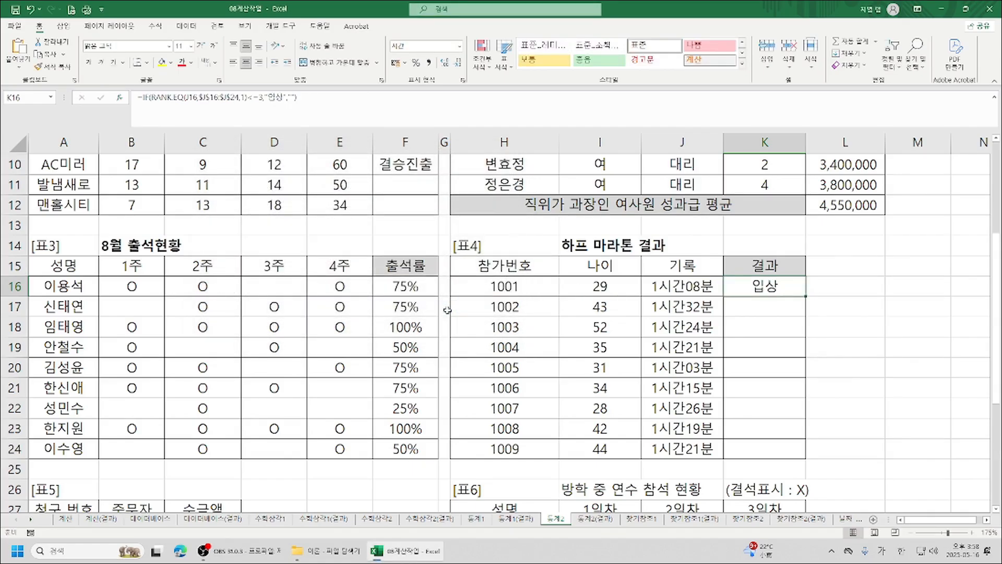
pyautogui.moveTo(806, 297); pyautogui.dragTo(814, 450)
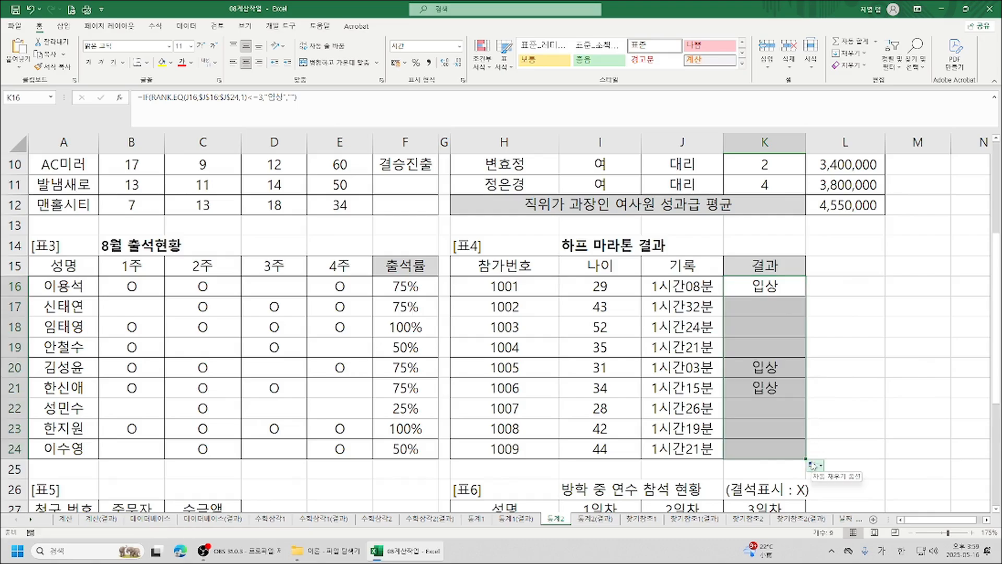
# - Start an IF formula in L16, beside the 표4 results
pyautogui.click(847, 286)
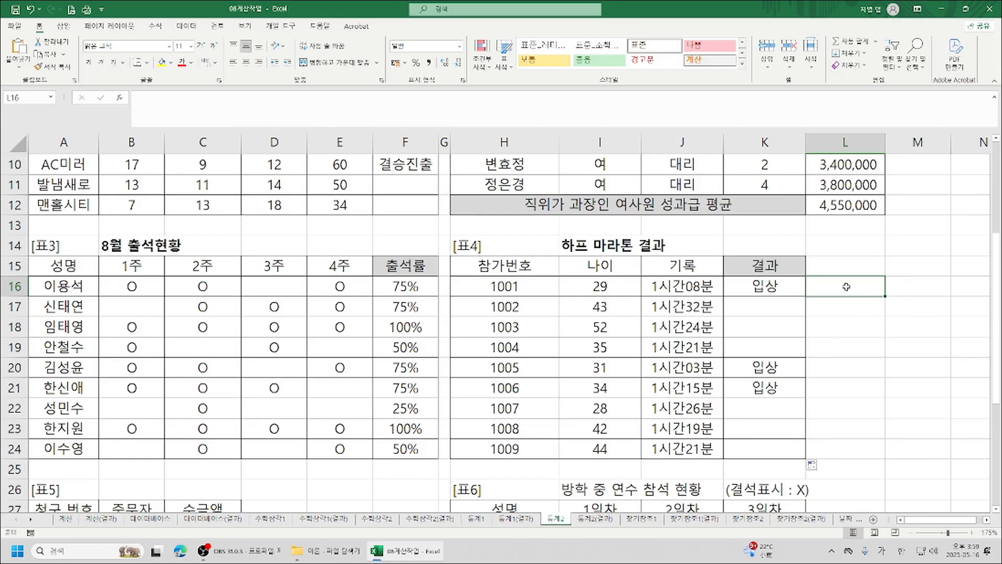
pyautogui.write('=ㅣㄹ')
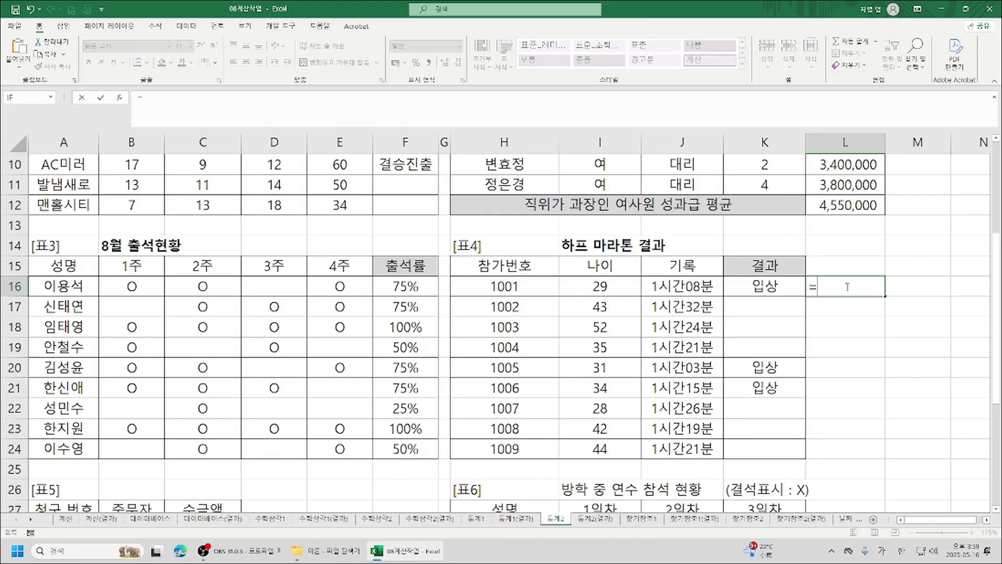
pyautogui.press('BackSpace')
pyautogui.press('BackSpace')
pyautogui.press('Hangul')
pyautogui.write('if')
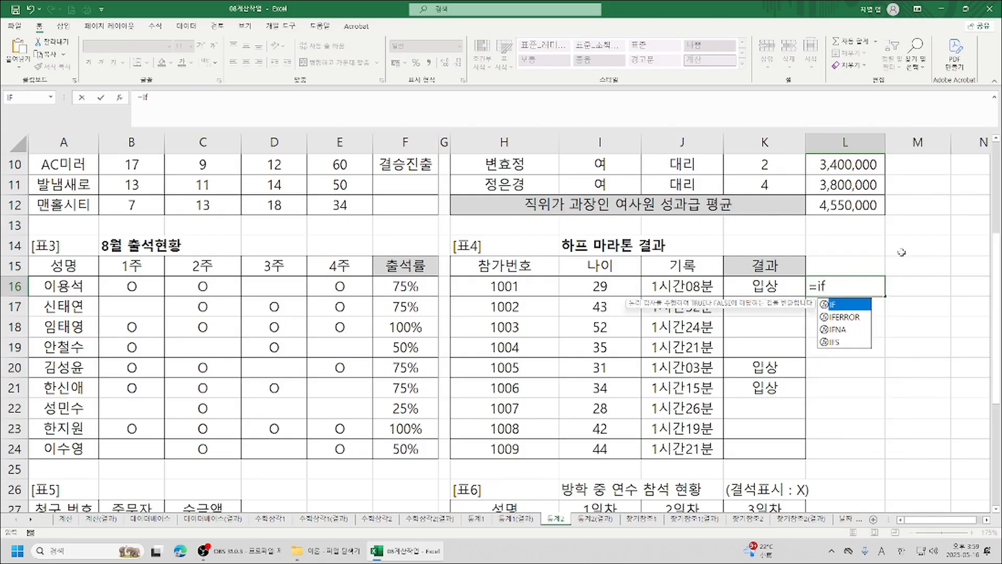
pyautogui.doubleClick(841, 305)
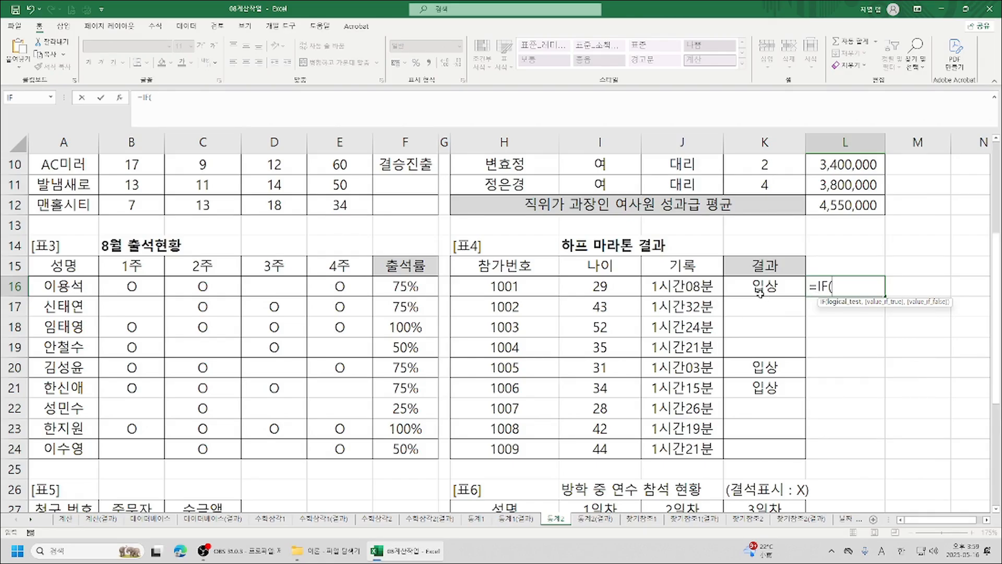
# - Enter J16<=SMALL(J16:J24,3) as the logical test of the IF formula in L16
pyautogui.click(672, 285)
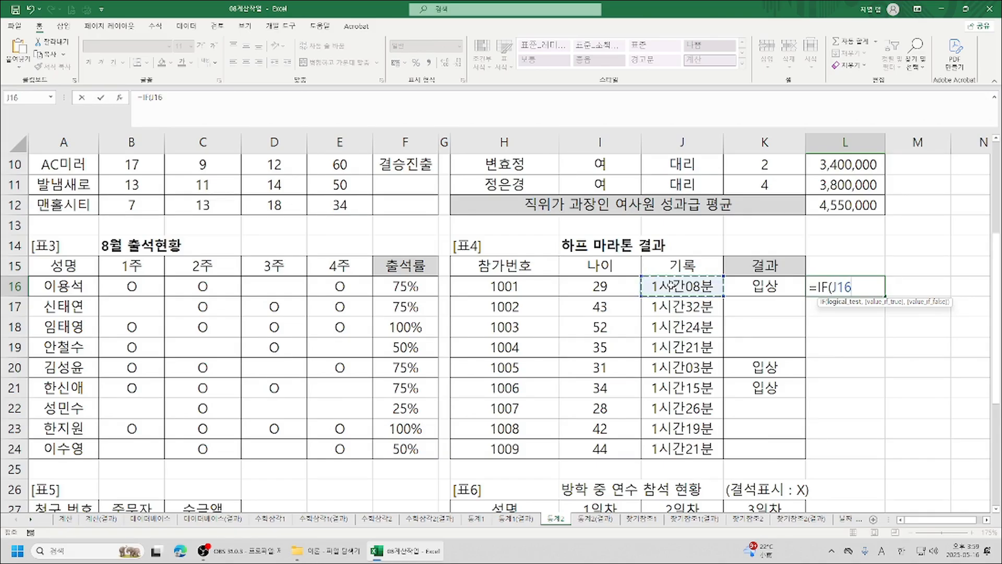
pyautogui.write('<=')
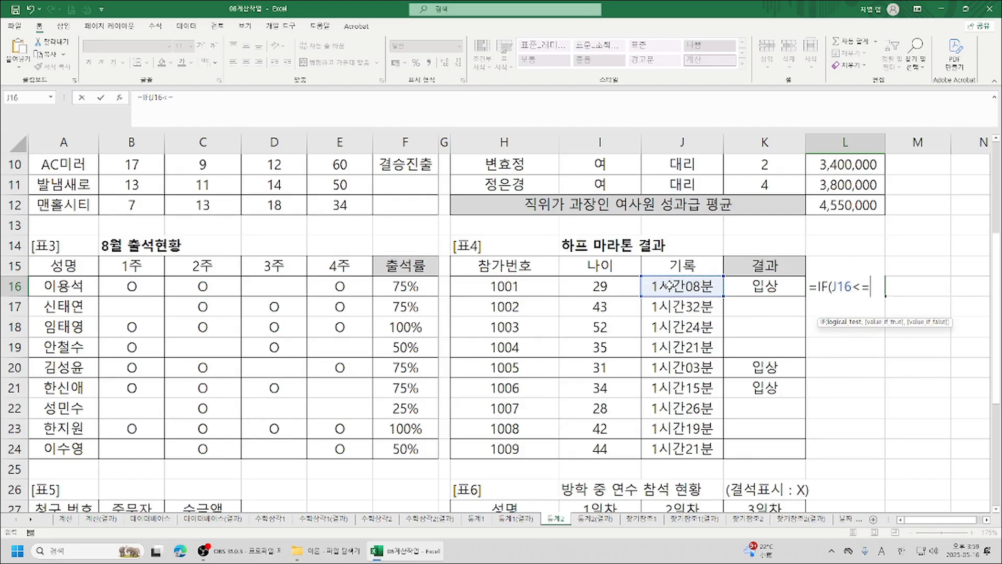
pyautogui.write('sm')
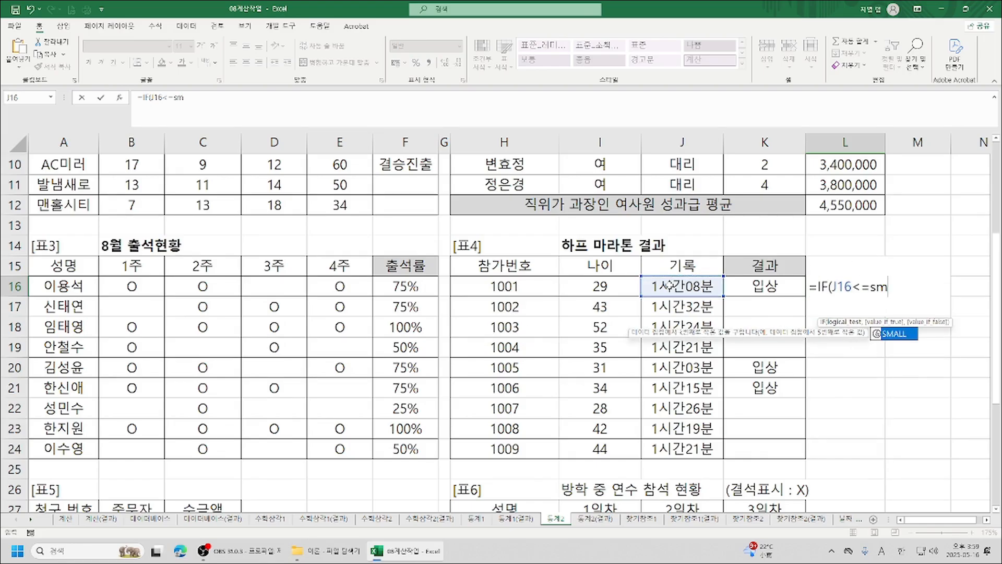
pyautogui.doubleClick(893, 335)
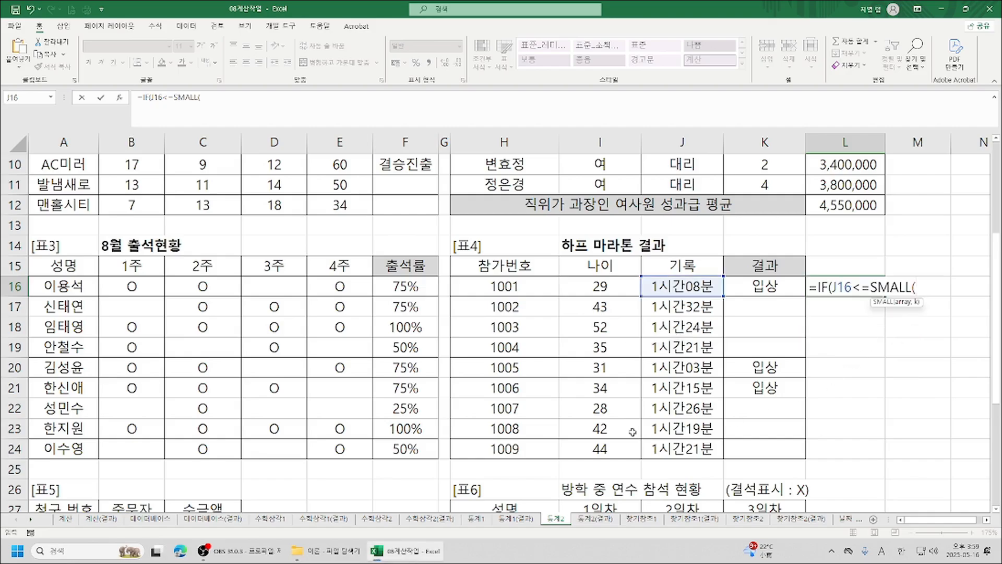
pyautogui.moveTo(667, 281); pyautogui.dragTo(667, 452)
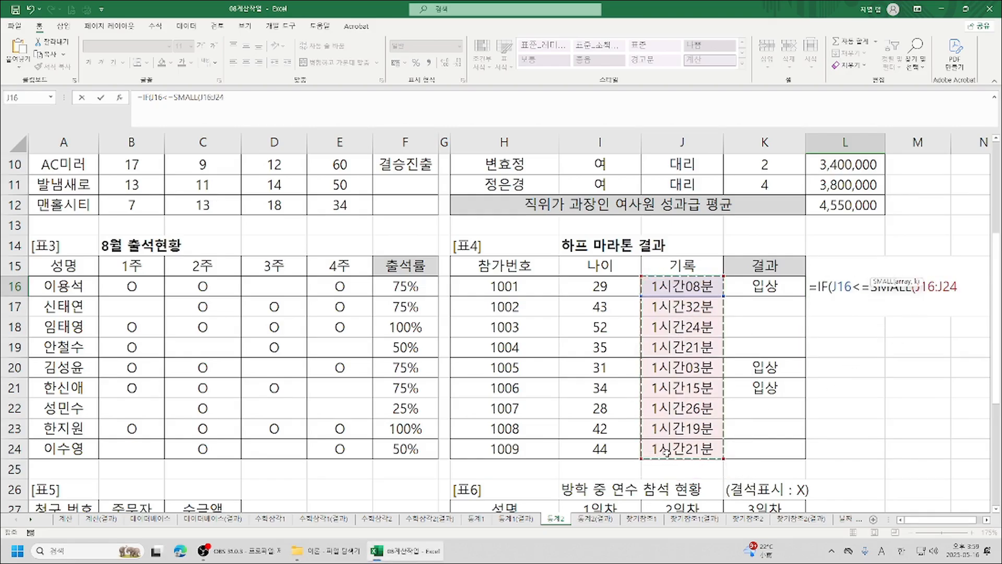
pyautogui.write(',3')
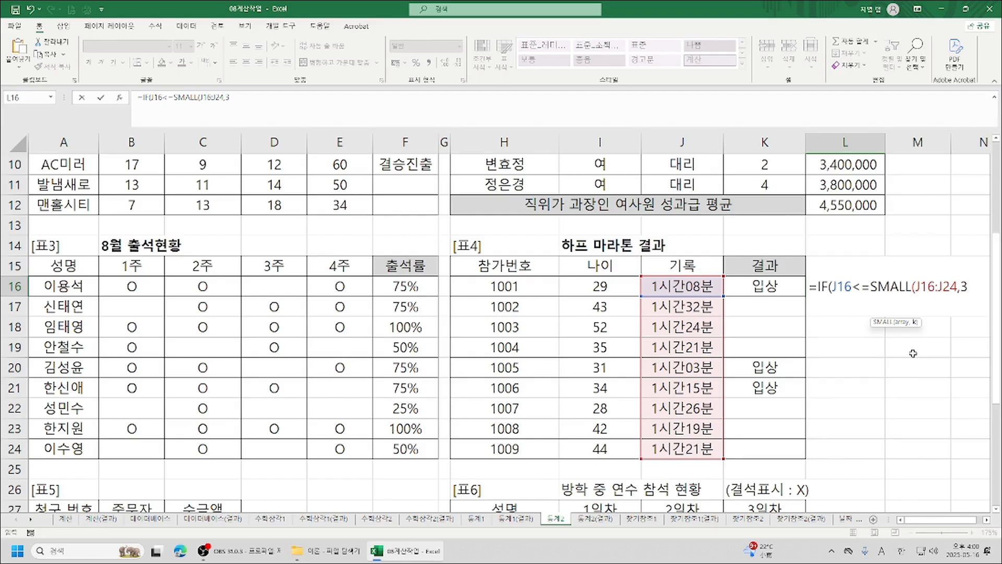
pyautogui.write(')')
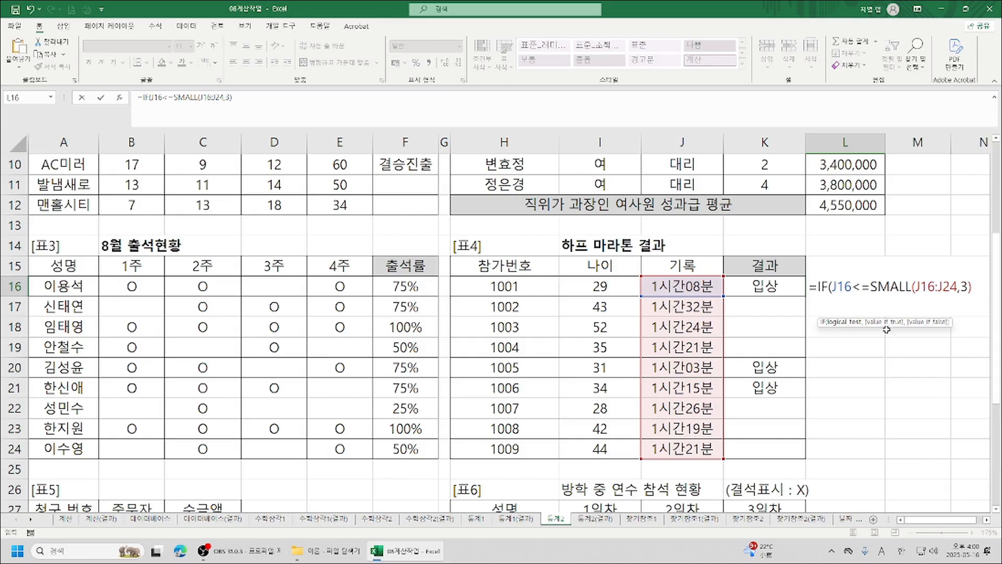
# - Complete L16's IF arguments with "입상" for true and "" for false, and fill the formula down to L24
pyautogui.click(818, 286)
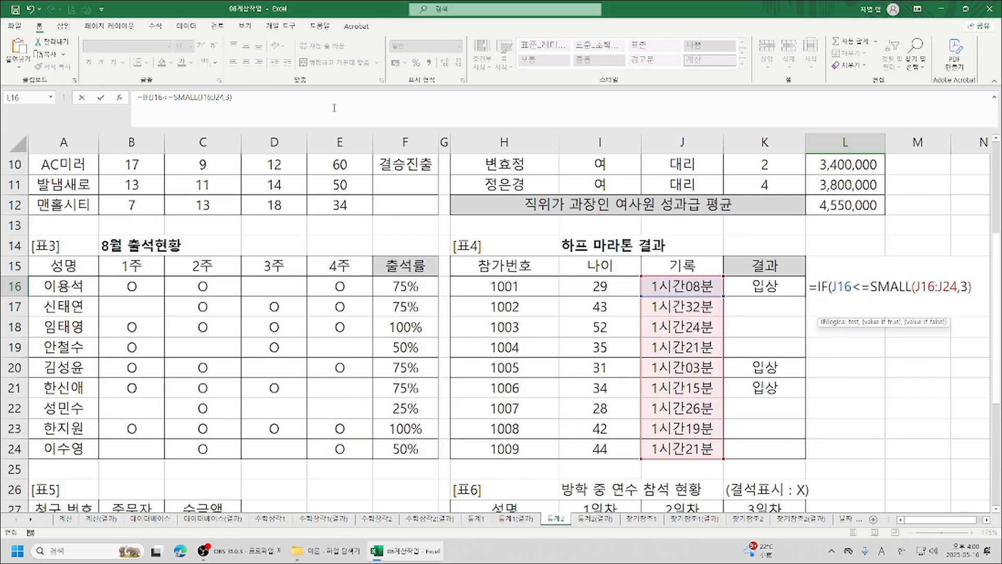
pyautogui.click(145, 98)
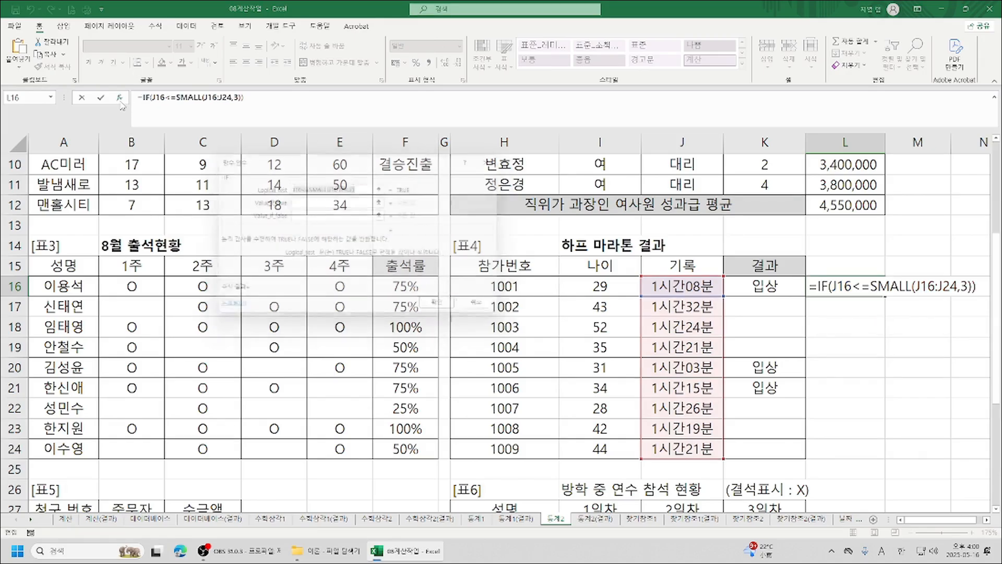
pyautogui.click(119, 98)
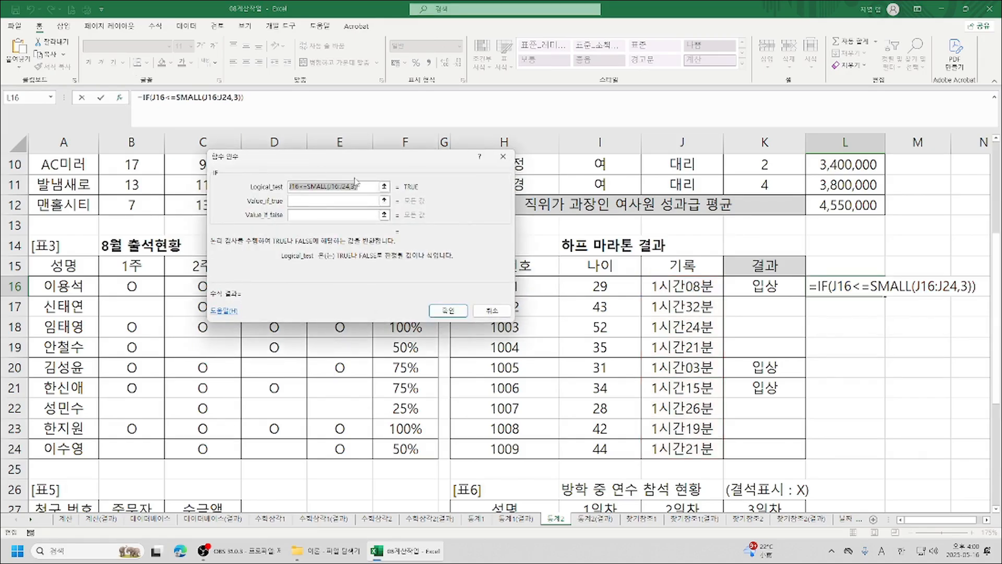
pyautogui.click(333, 200)
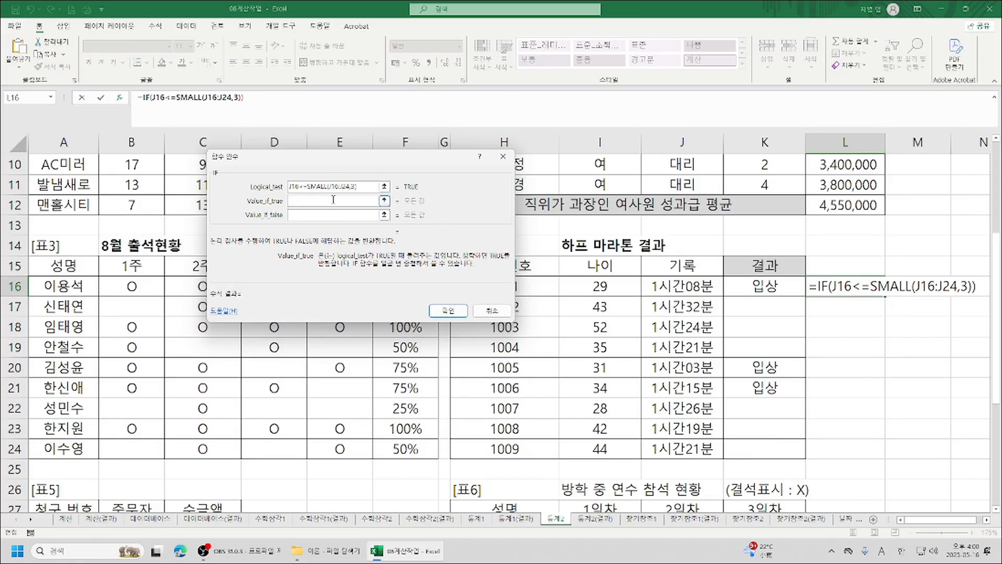
pyautogui.write('입상')
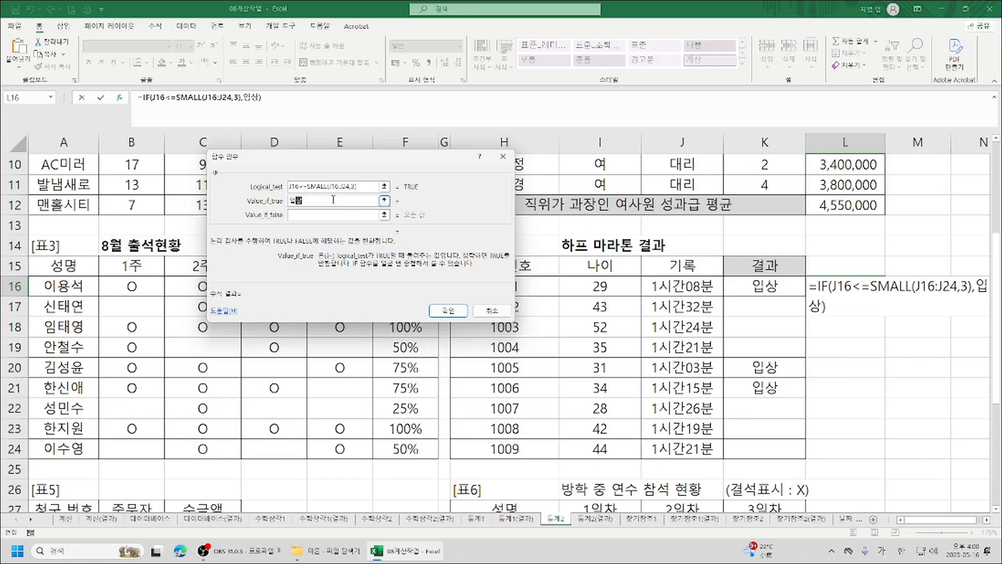
pyautogui.press('Tab')
pyautogui.write('""')
pyautogui.click(449, 313)
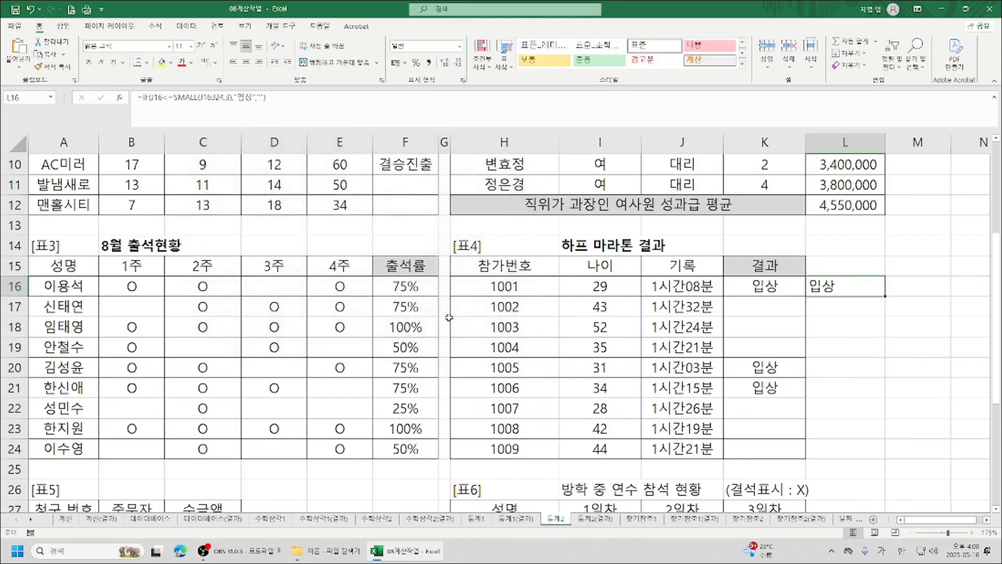
pyautogui.moveTo(885, 297); pyautogui.dragTo(887, 459)
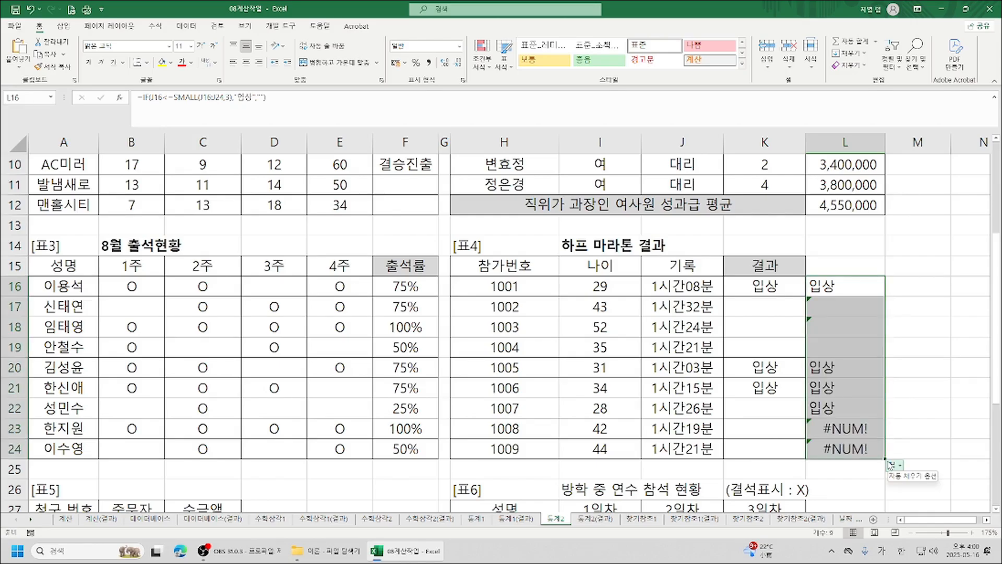
# - Make the SMALL array in L16 the absolute range $J$16:$J$24 and refill the formula down to L24
pyautogui.click(833, 287)
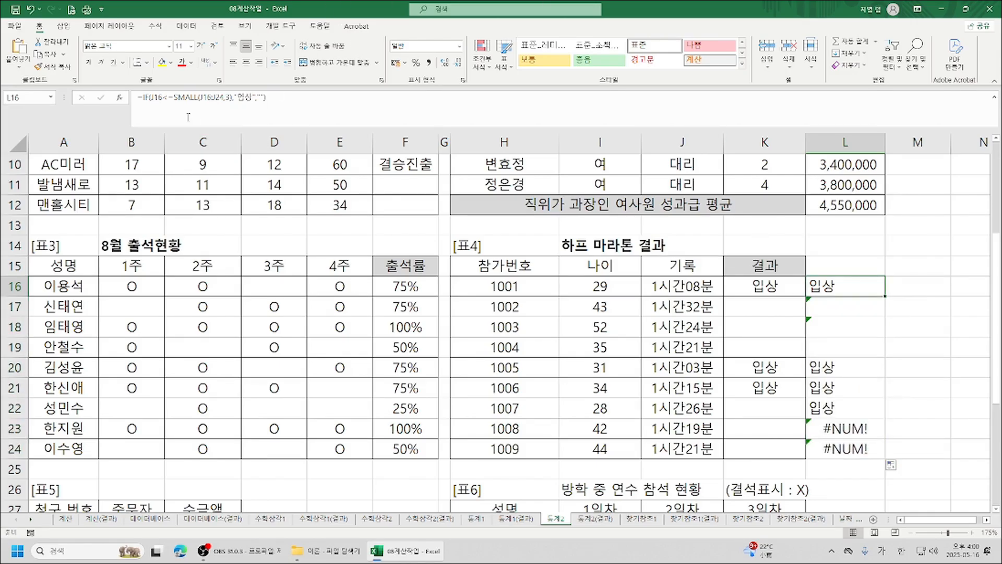
pyautogui.click(188, 97)
pyautogui.click(119, 97)
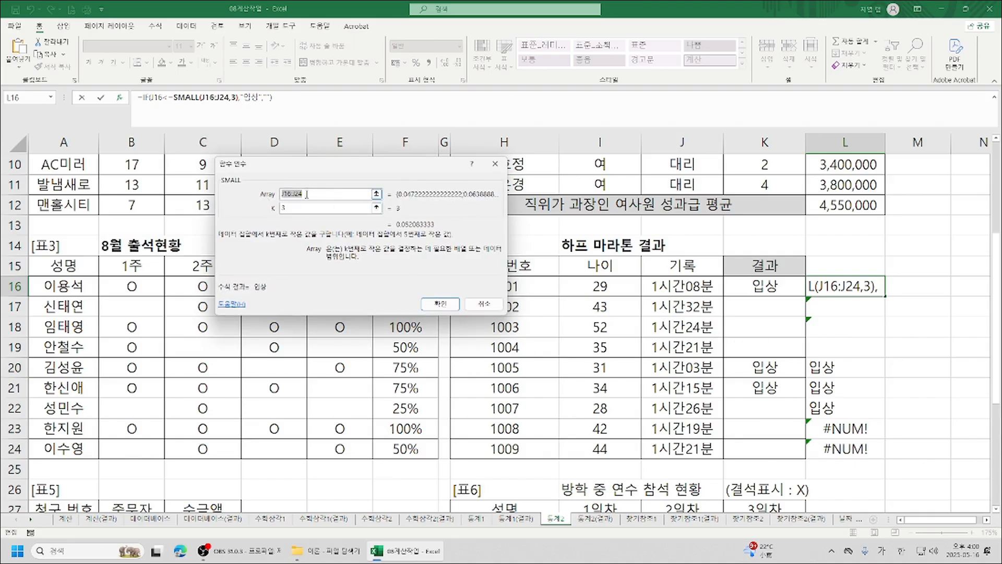
pyautogui.press('F4')
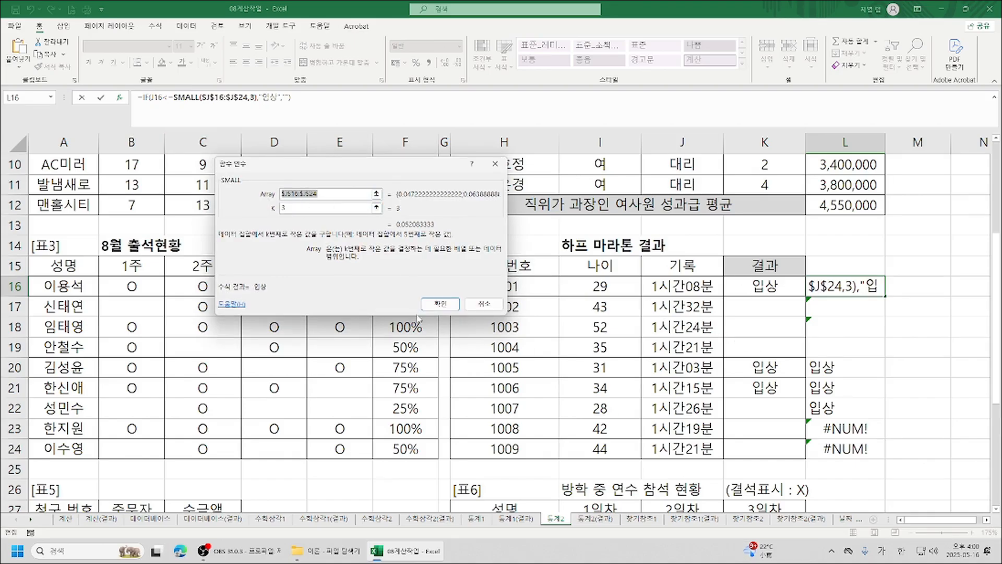
pyautogui.click(440, 303)
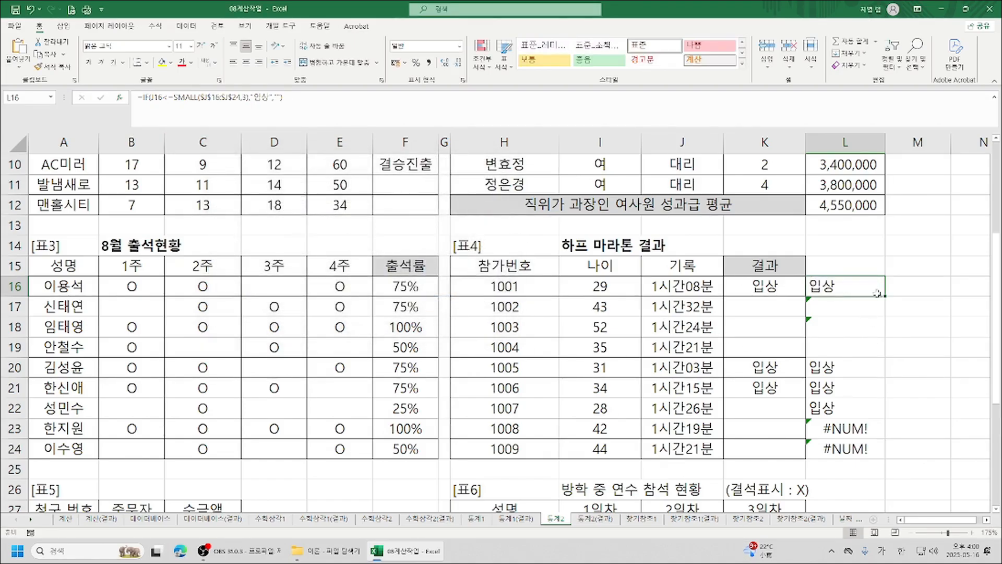
pyautogui.moveTo(886, 297); pyautogui.dragTo(886, 458)
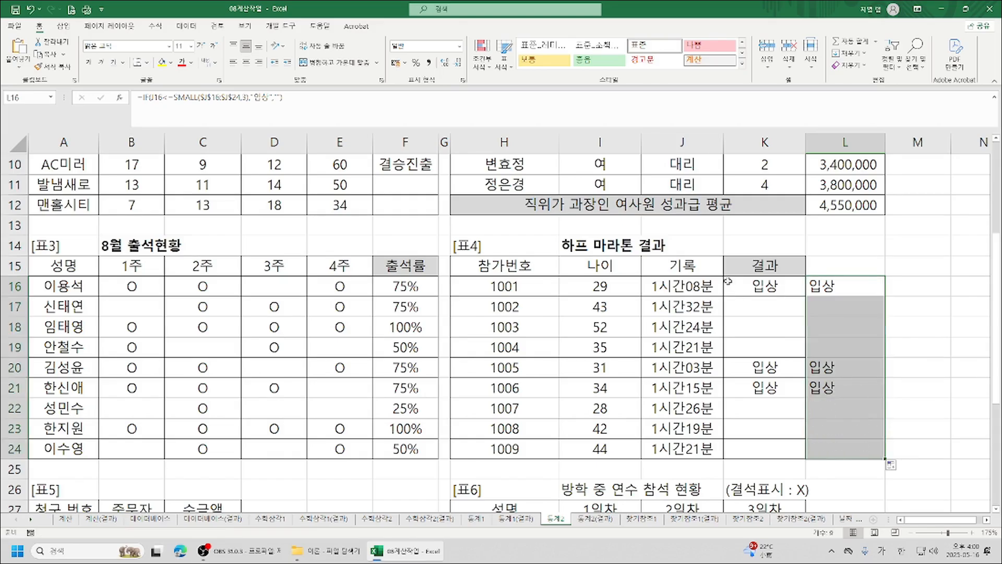
# - Compare the RANK.EQ results in column K of 표4 with the SMALL results in column L
pyautogui.click(744, 288)
pyautogui.click(766, 368)
pyautogui.click(764, 408)
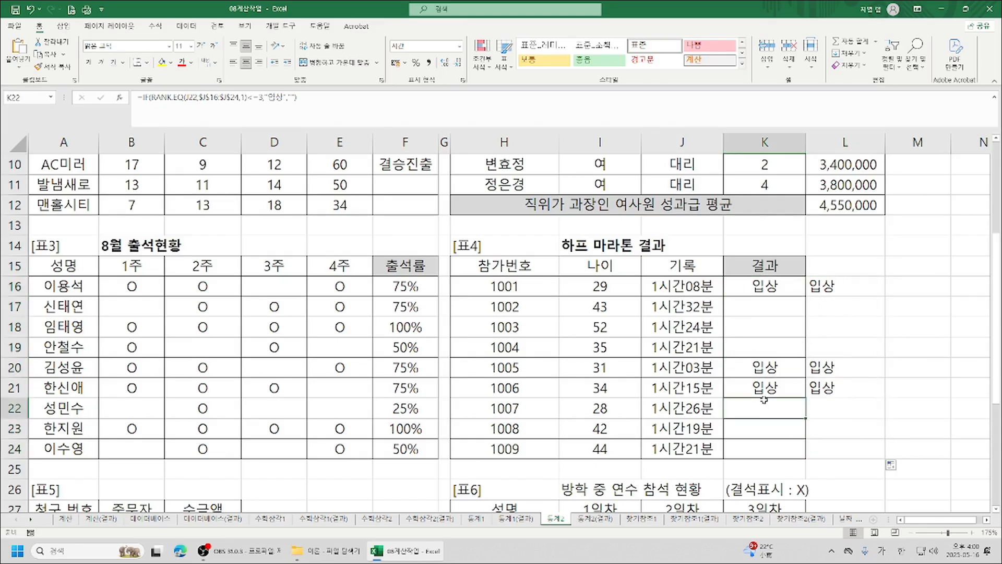
pyautogui.click(825, 296)
pyautogui.click(825, 373)
pyautogui.click(829, 391)
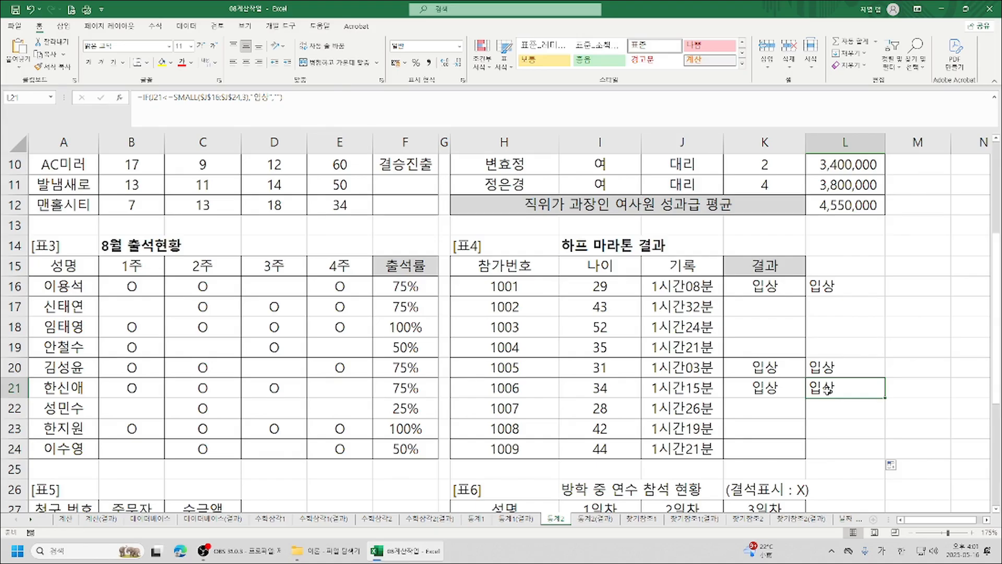
# - Replace the formula in L16 with a new IF formula whose logical test starts with J16<
pyautogui.click(852, 287)
pyautogui.write('=ㅑㄹ')
pyautogui.press('Hangul')
pyautogui.press('BackSpace')
pyautogui.press('BackSpace')
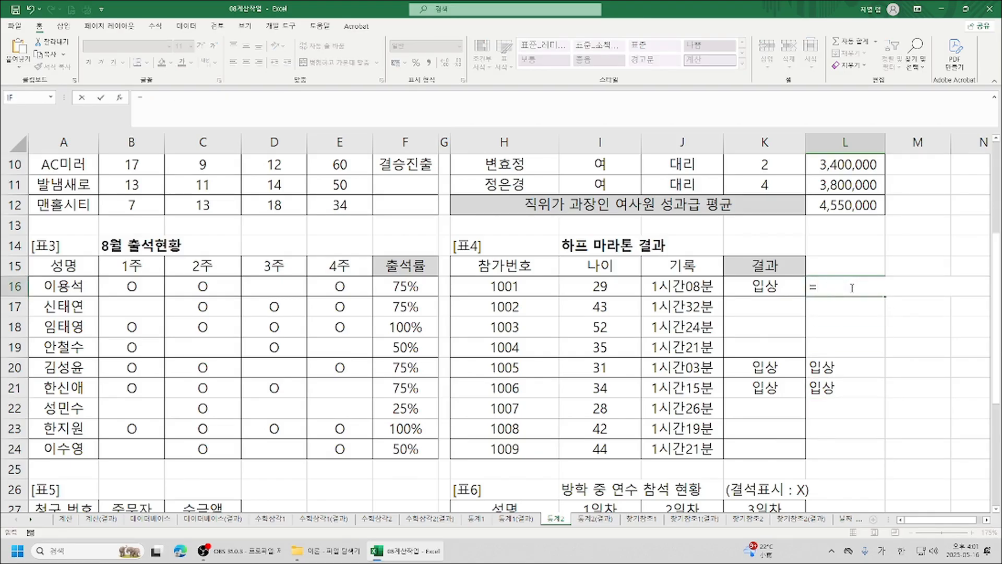
pyautogui.write('if')
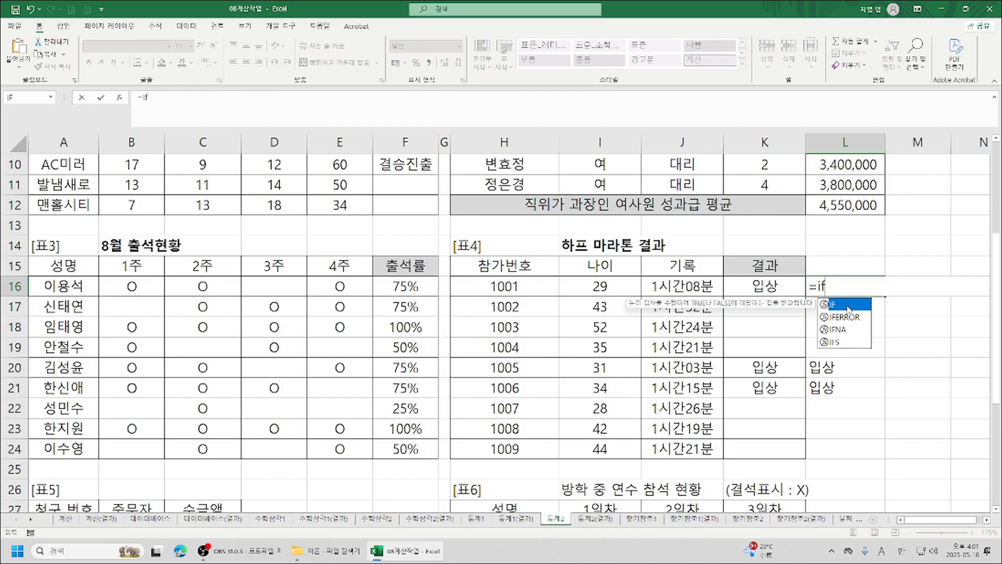
pyautogui.doubleClick(846, 304)
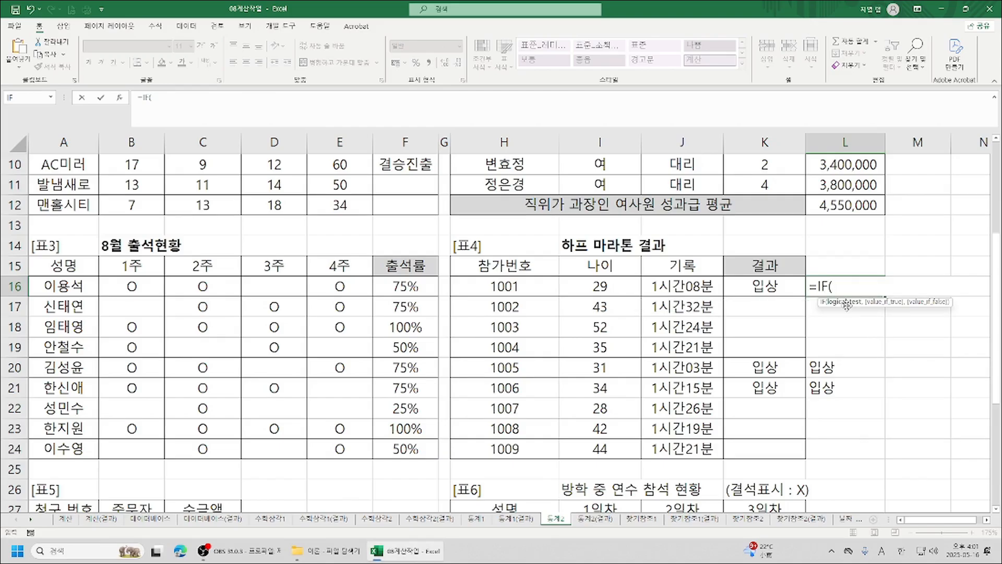
pyautogui.click(678, 285)
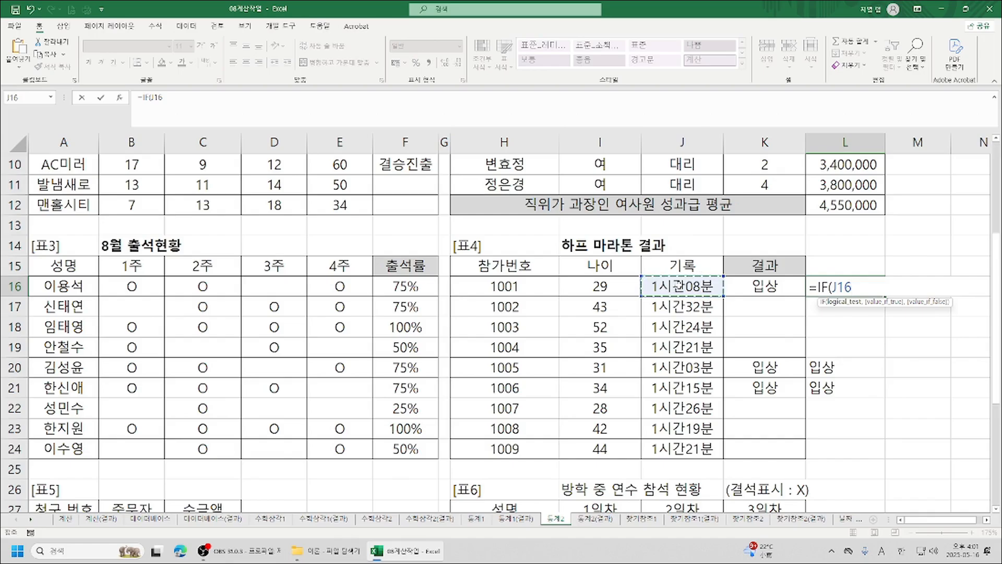
pyautogui.write('<')
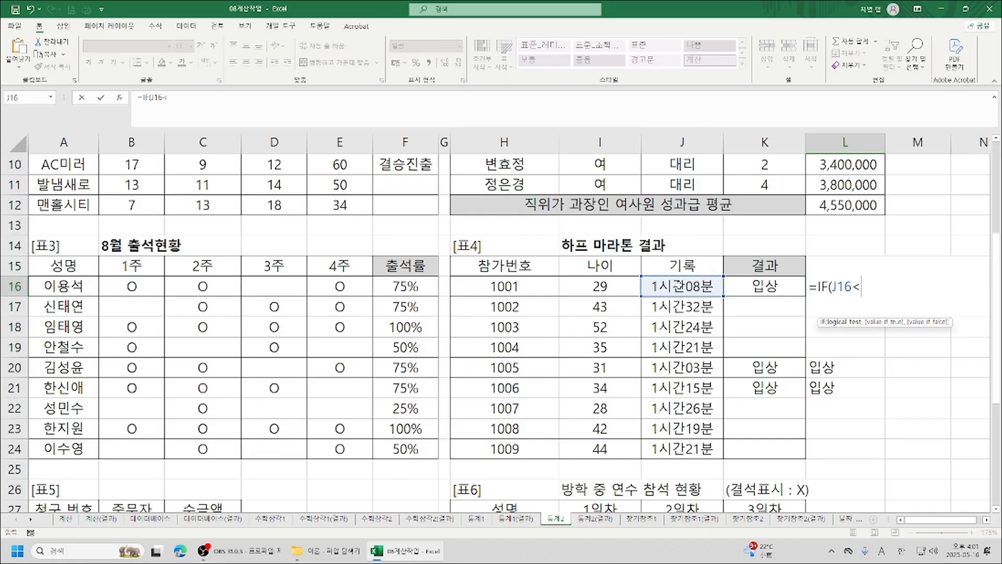
# - Complete the logical test in L16 as J16<=SMALL($J$16:$J$24,3), using the absolute range and 3 as K
pyautogui.write('=sm')
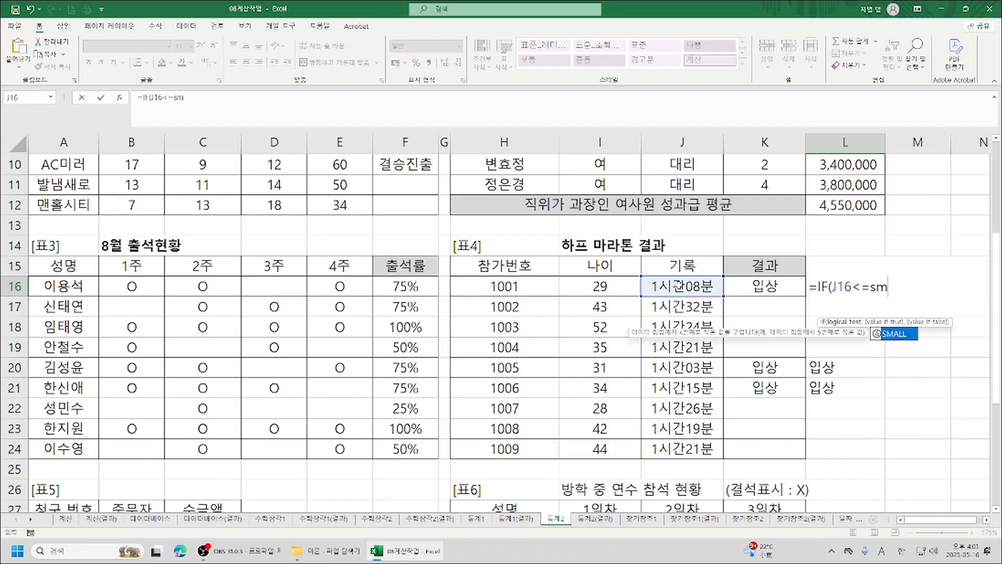
pyautogui.doubleClick(892, 340)
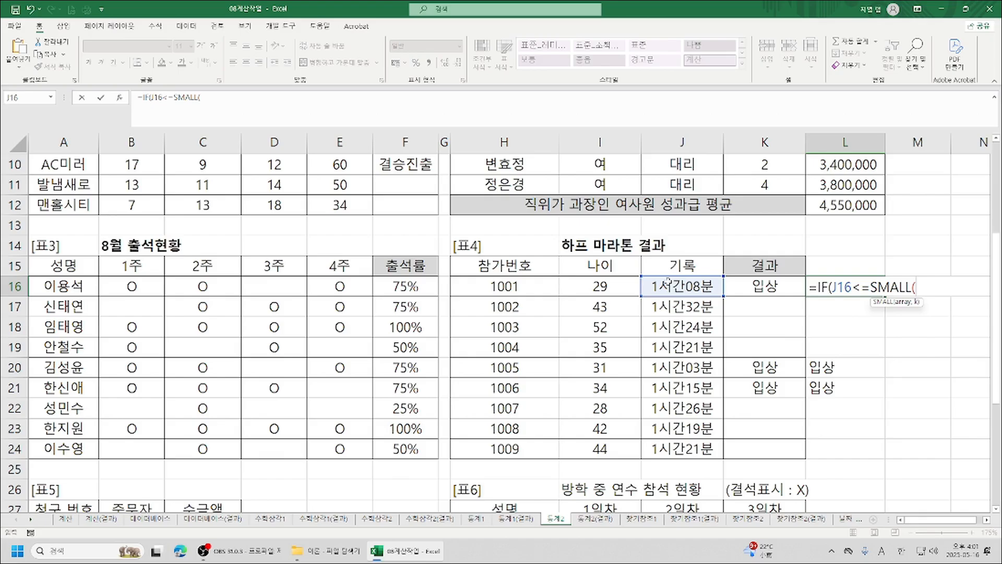
pyautogui.click(120, 97)
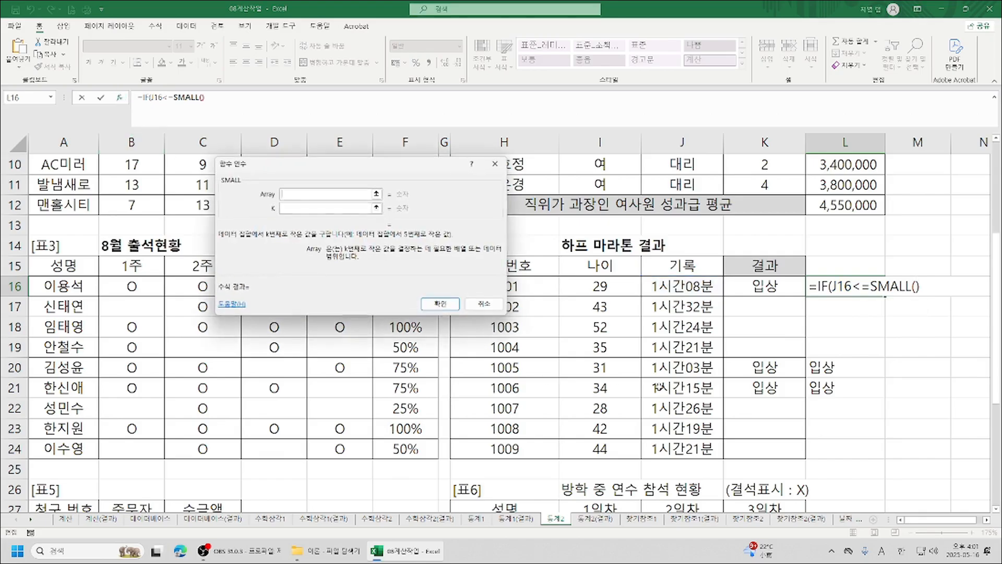
pyautogui.moveTo(676, 289); pyautogui.dragTo(692, 452)
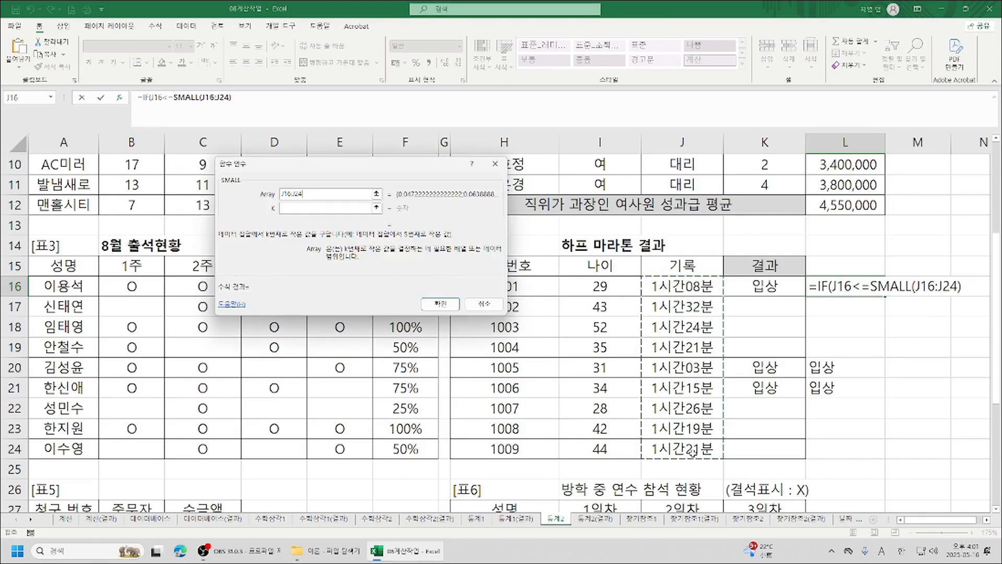
pyautogui.press('F4')
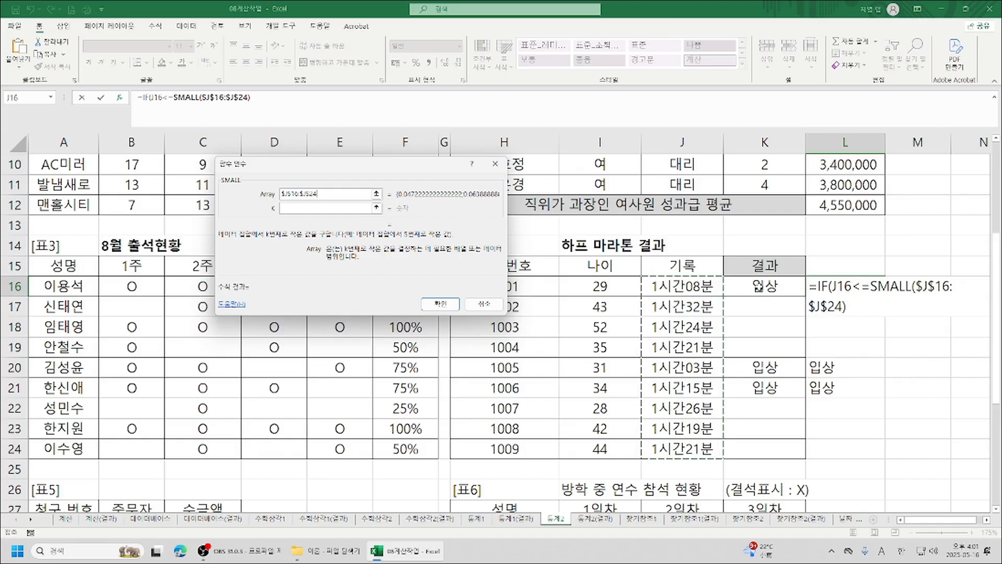
pyautogui.press('Tab')
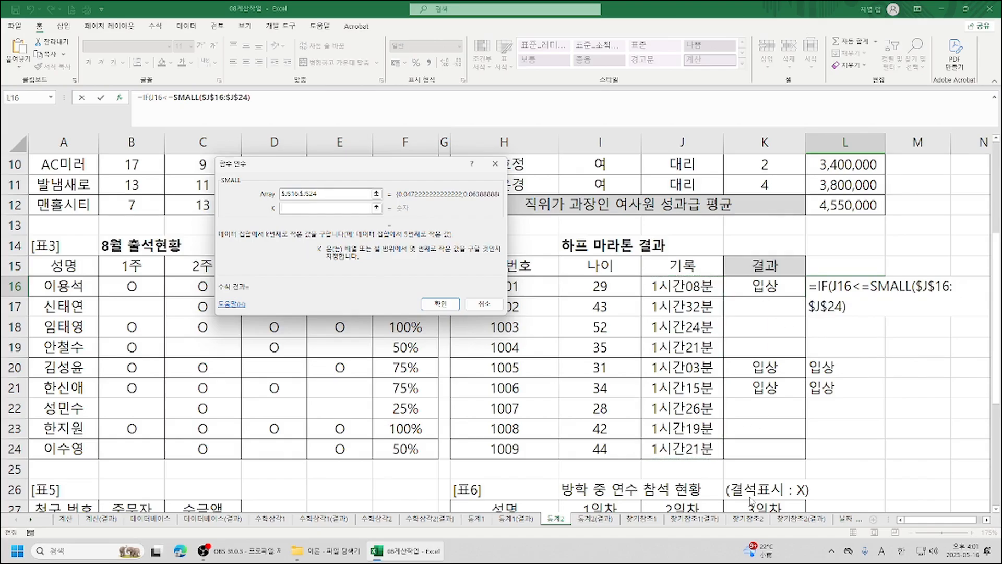
pyautogui.write('3')
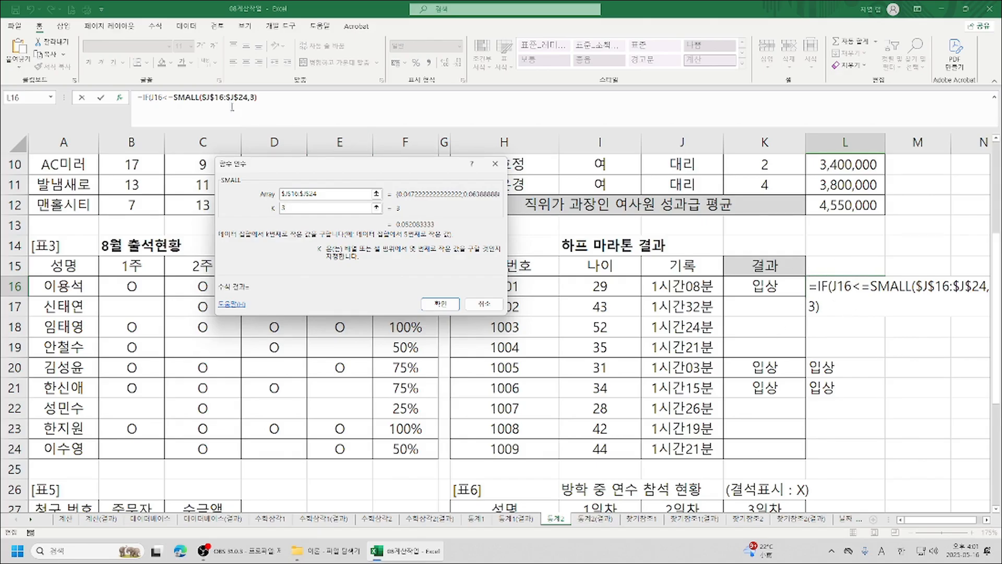
# - Set the IF results in L16 to "입상" for true and "" for false, and fill the formula down to L24
pyautogui.click(146, 97)
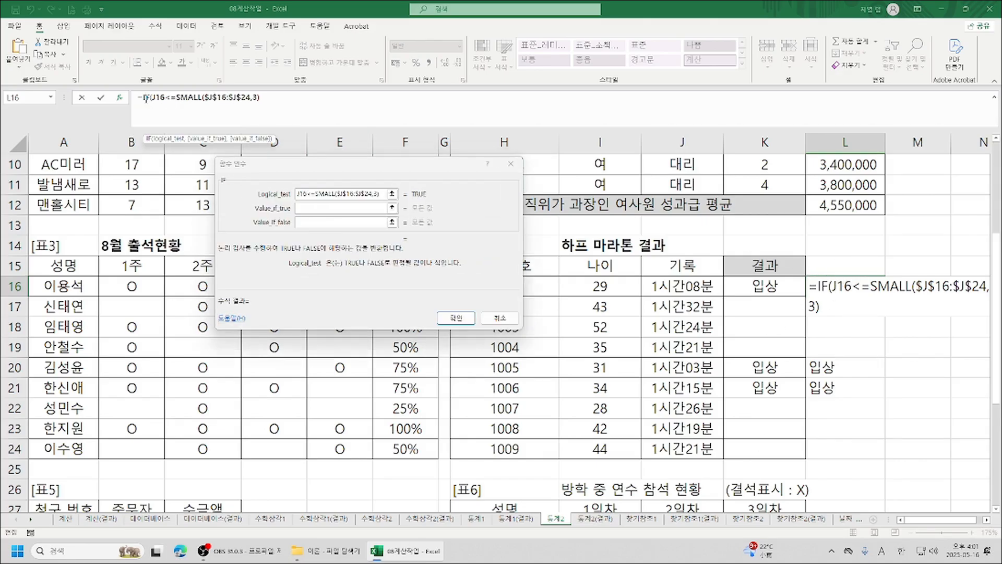
pyautogui.click(344, 208)
pyautogui.write('입상')
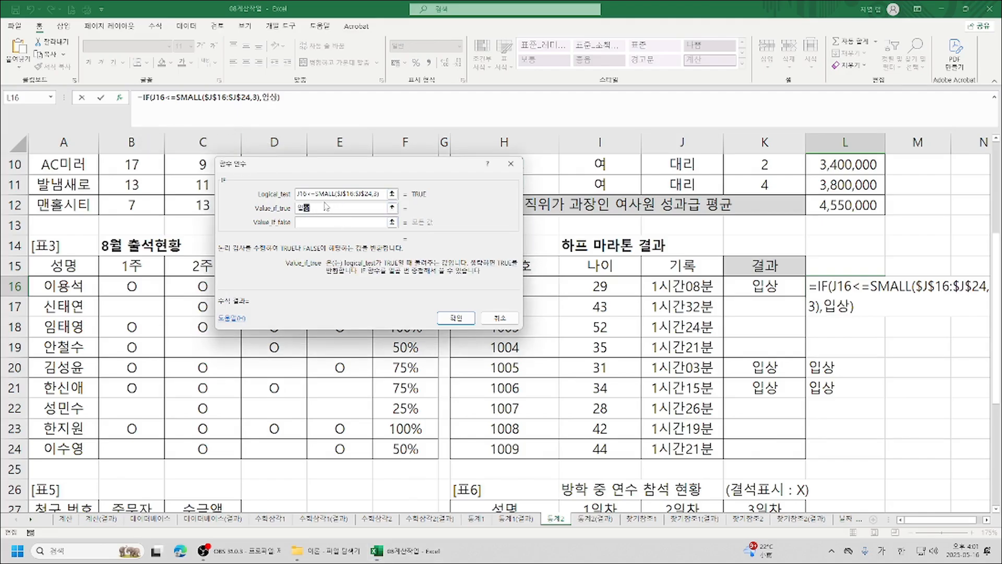
pyautogui.press('Tab')
pyautogui.write('""')
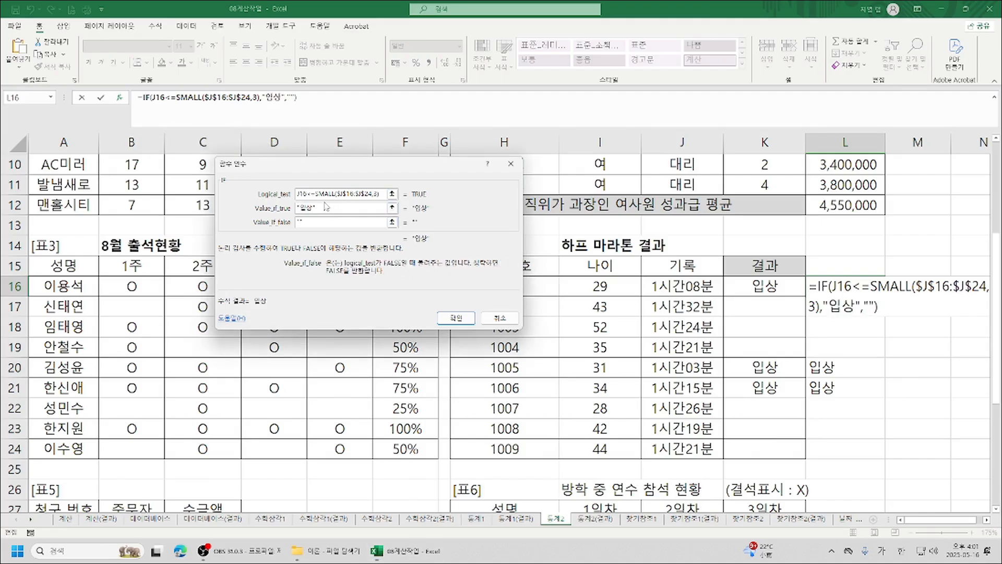
pyautogui.click(455, 319)
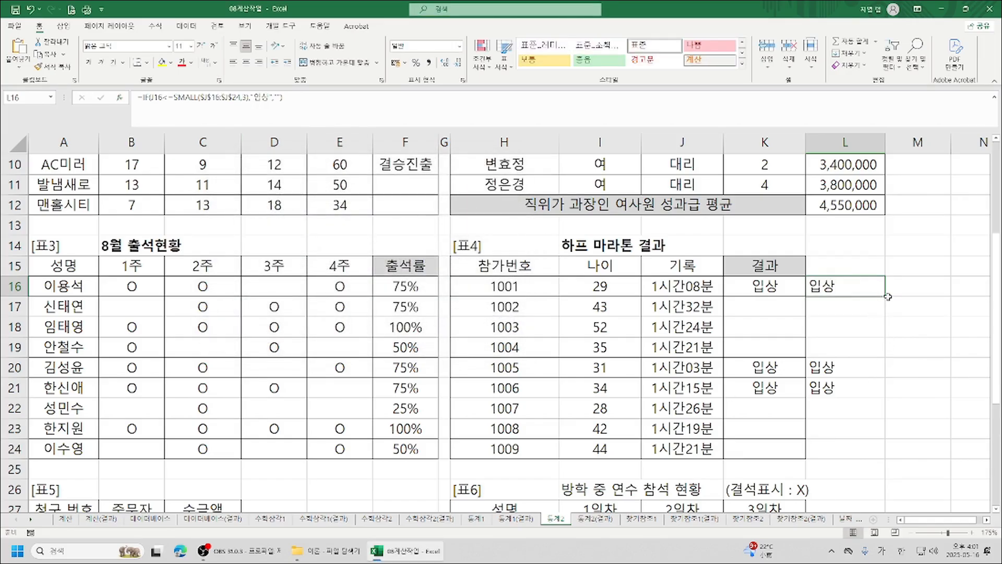
pyautogui.moveTo(885, 296); pyautogui.dragTo(883, 455)
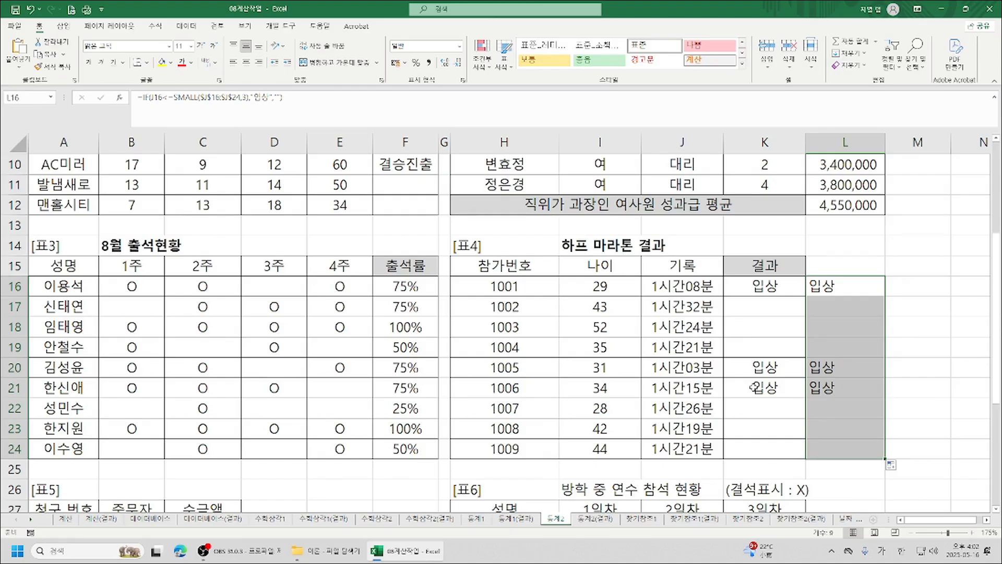
pyautogui.scroll(-2, 753, 388)
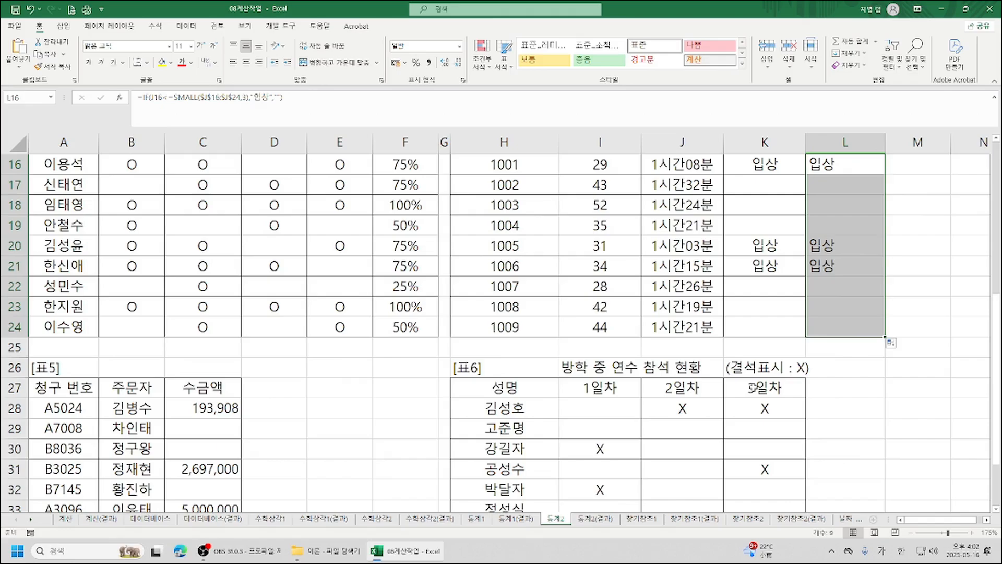